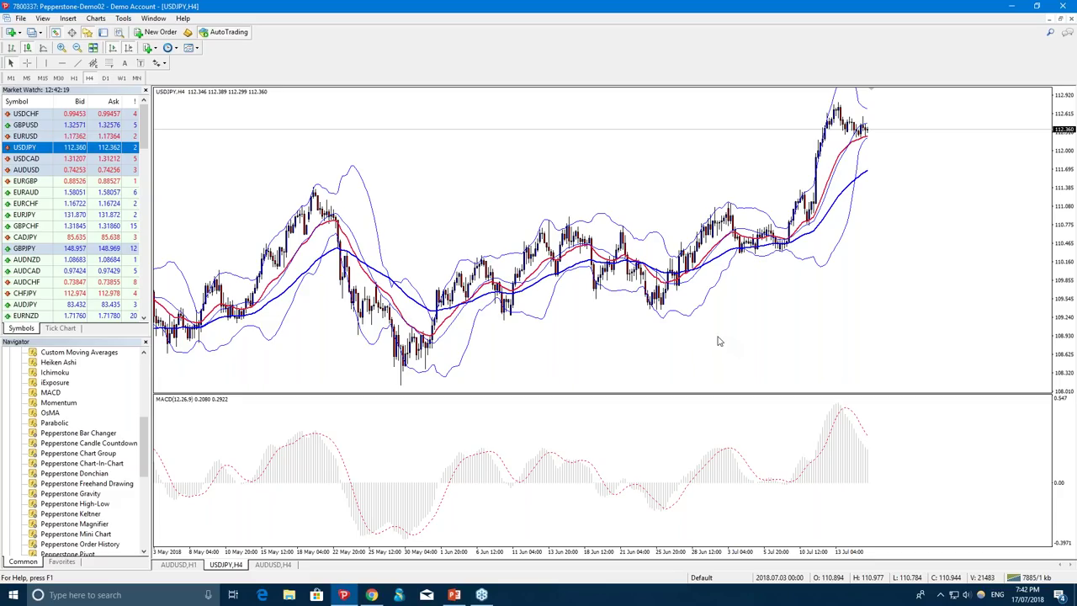
Remove the Bollinger Bands from the USDJPY H4 chart.
{"action": "left_click", "coordinate": [27, 63]}
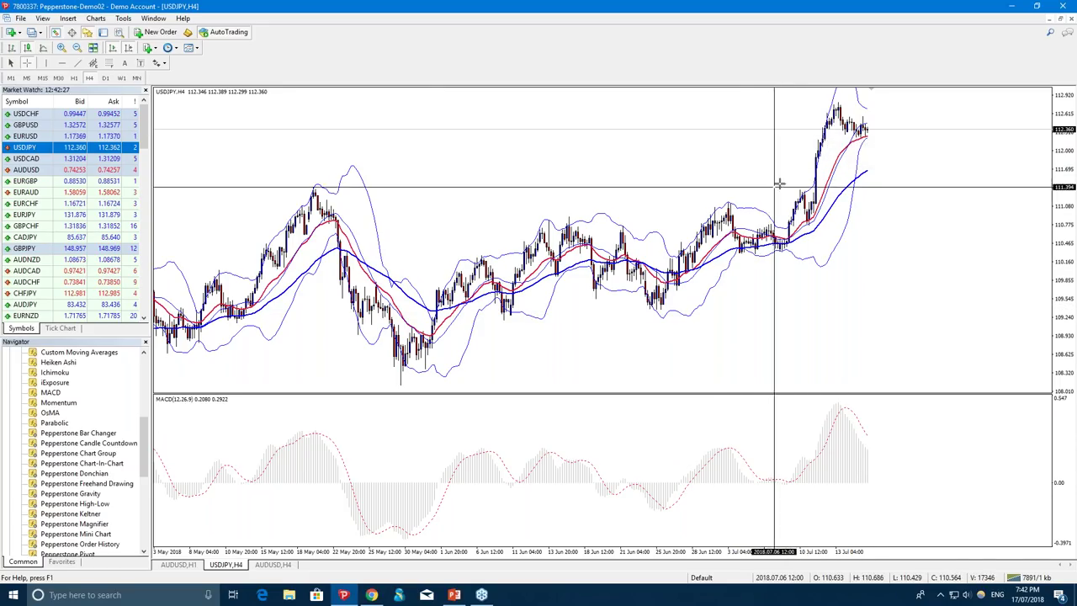
{"action": "key", "text": "minus"}
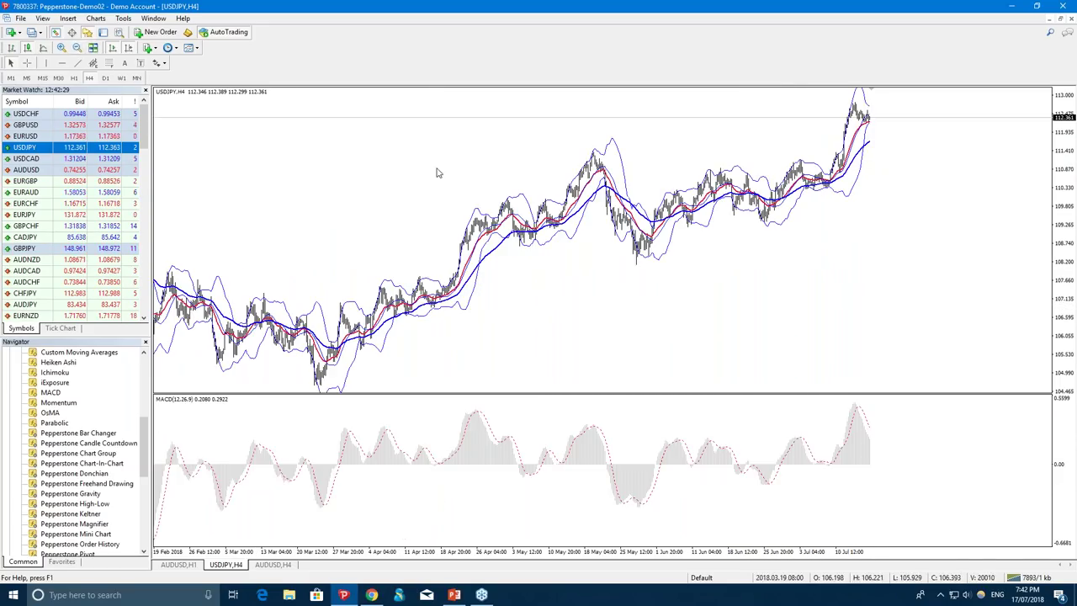
{"action": "right_click", "coordinate": [663, 233]}
{"action": "left_click", "coordinate": [694, 245]}
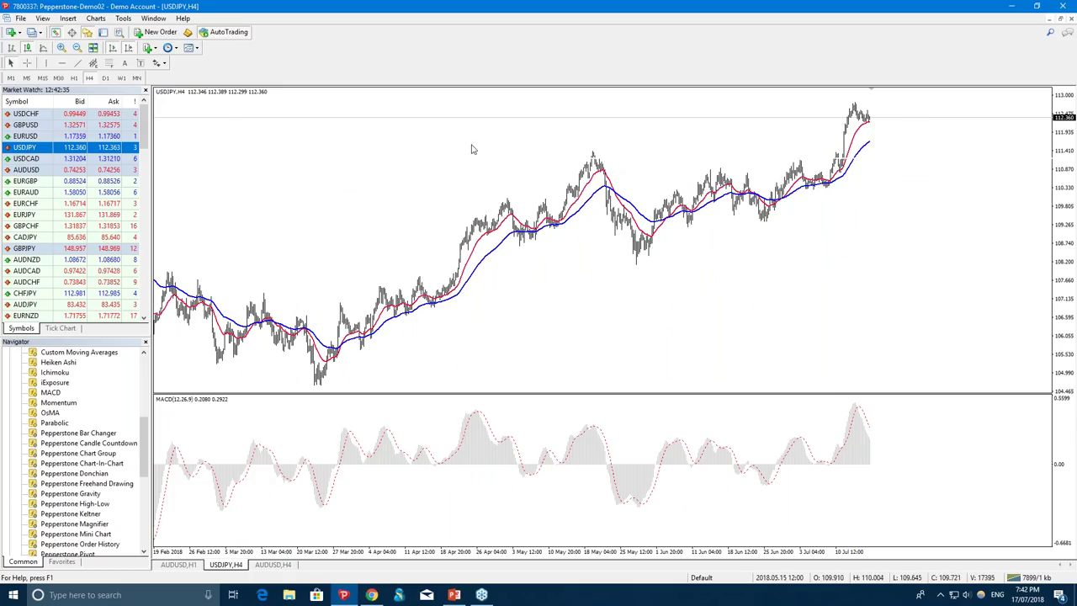
Set the colour of the white horizontal line at about 111.17, just below the May high, to black.
{"action": "right_click", "coordinate": [662, 158]}
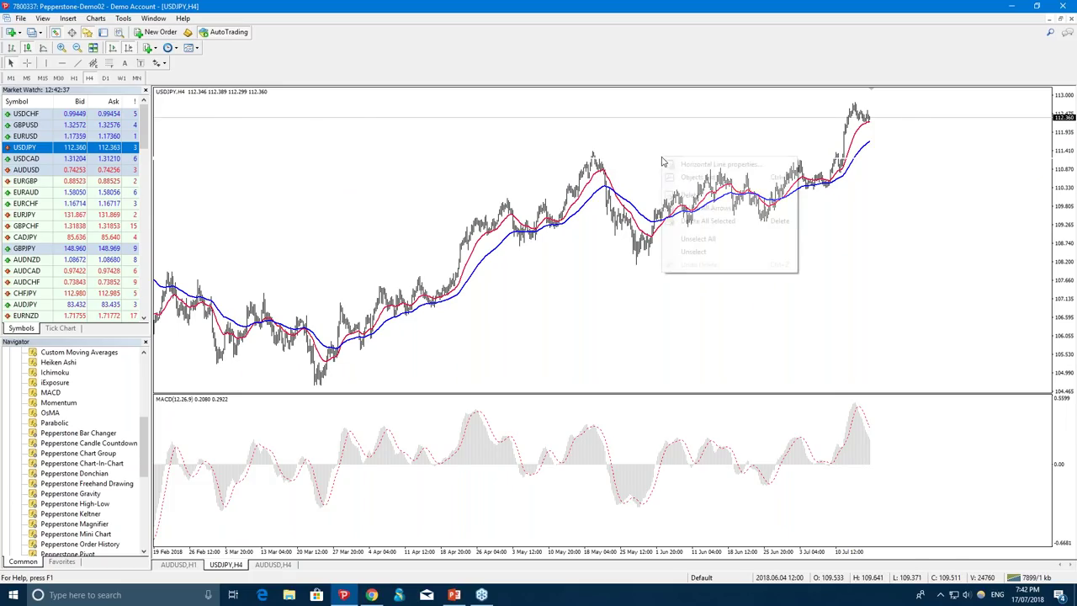
{"action": "left_click", "coordinate": [707, 165]}
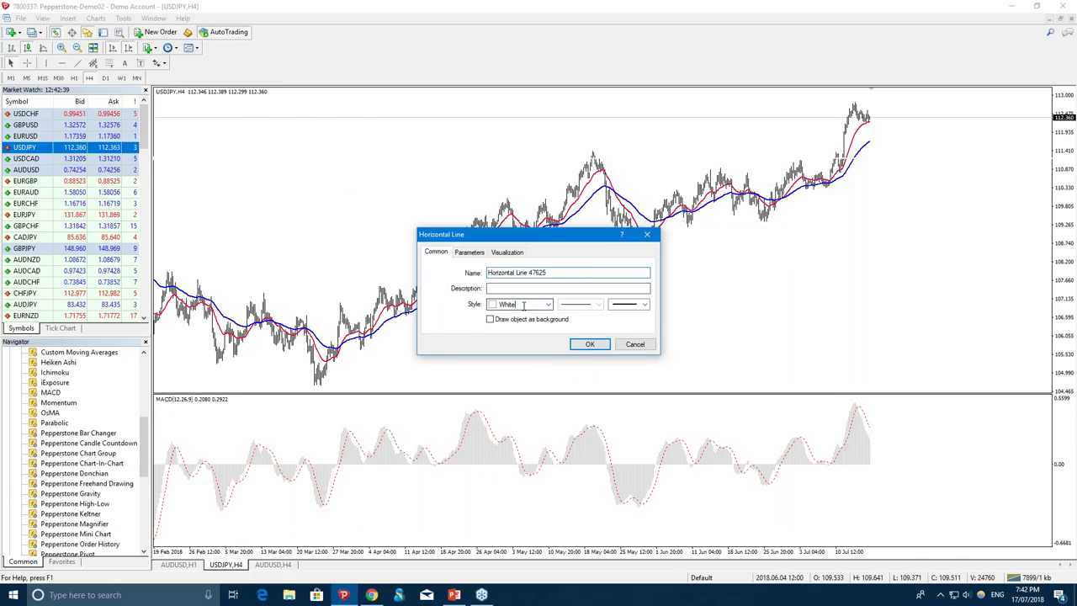
{"action": "type", "text": "blkac"}
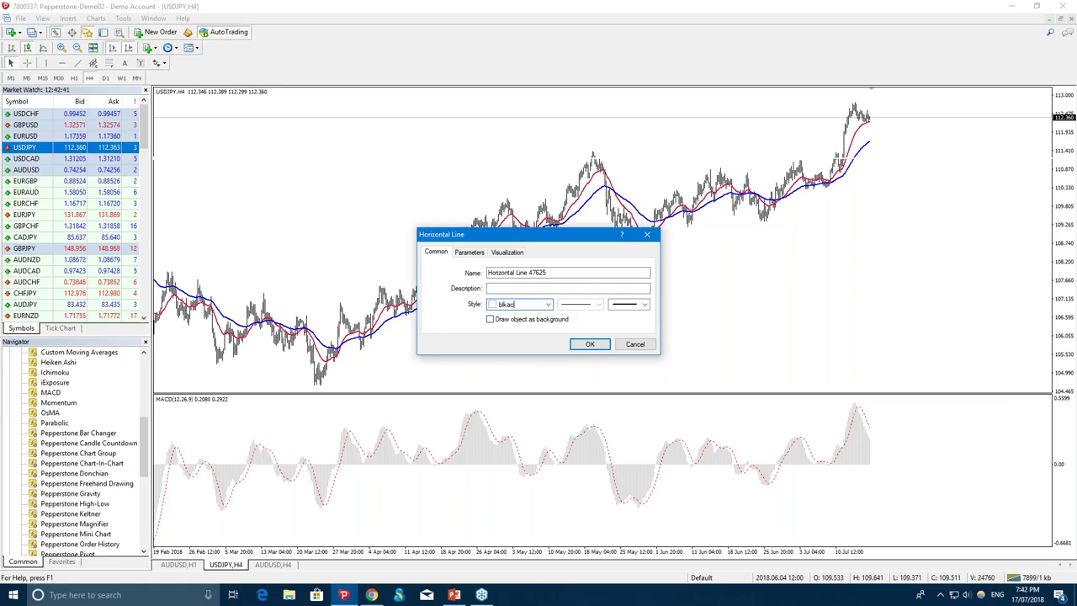
{"action": "key", "text": "BackSpace"}
{"action": "key", "text": "Return"}
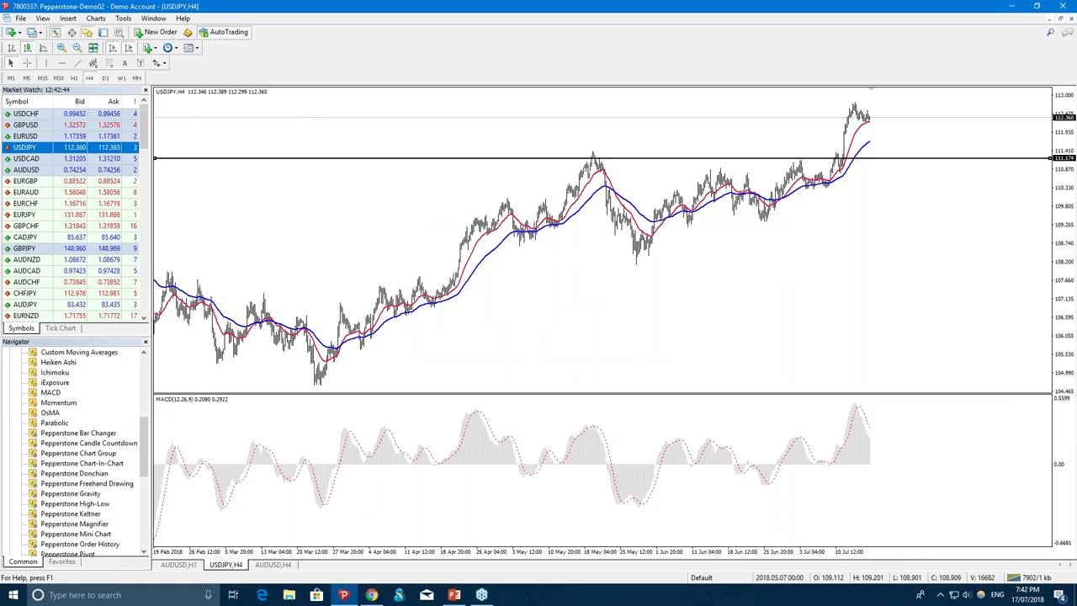
Draw a rising trendline under price from the late-May low through the late-June low, extending past the current candles.
{"action": "left_click", "coordinate": [79, 64]}
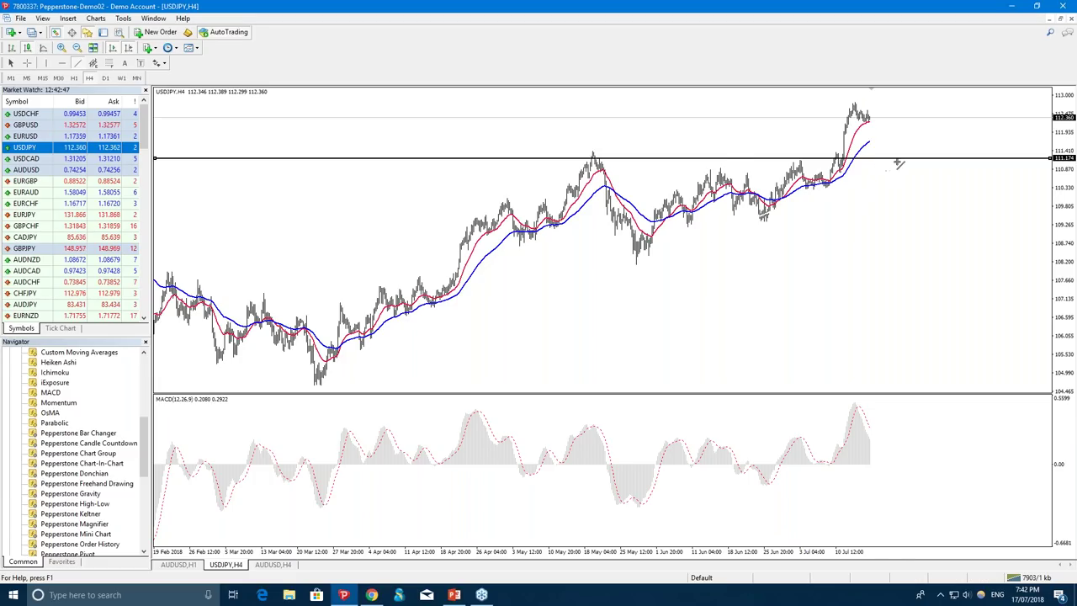
{"action": "left_click", "coordinate": [27, 65]}
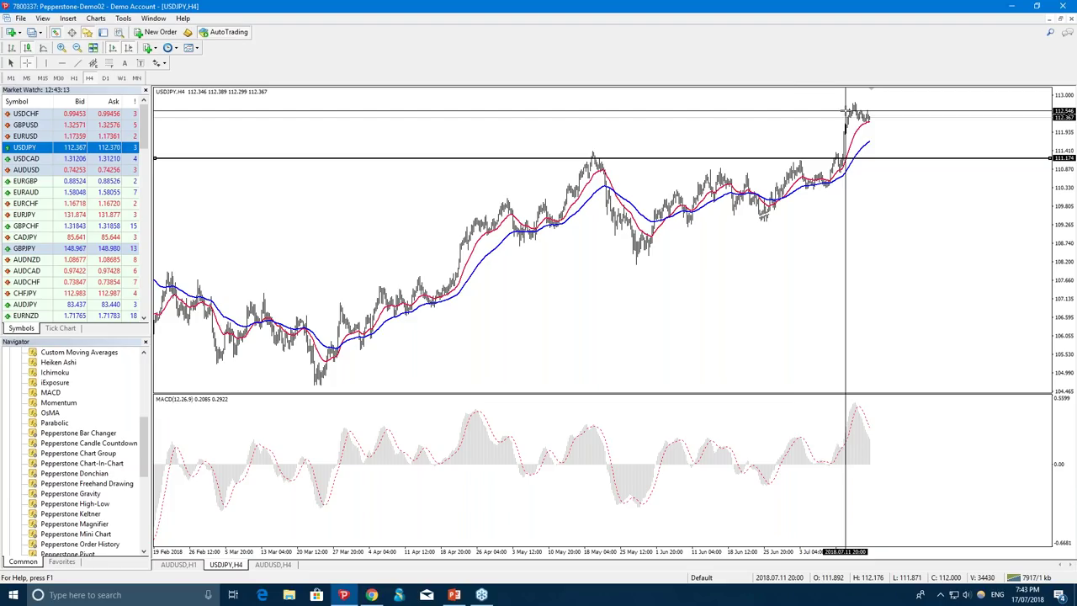
Bring up the PowerPoint presentation, select slide 9 on the Stochastic Oscillator, and return to the MetaTrader chart.
{"action": "left_click", "coordinate": [453, 595]}
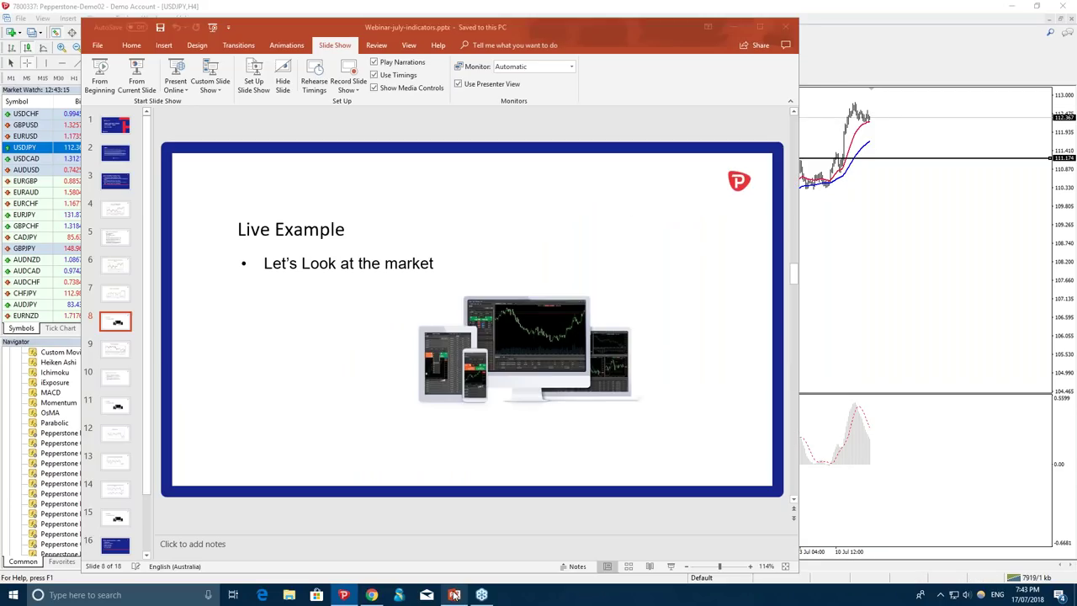
{"action": "left_click", "coordinate": [115, 345]}
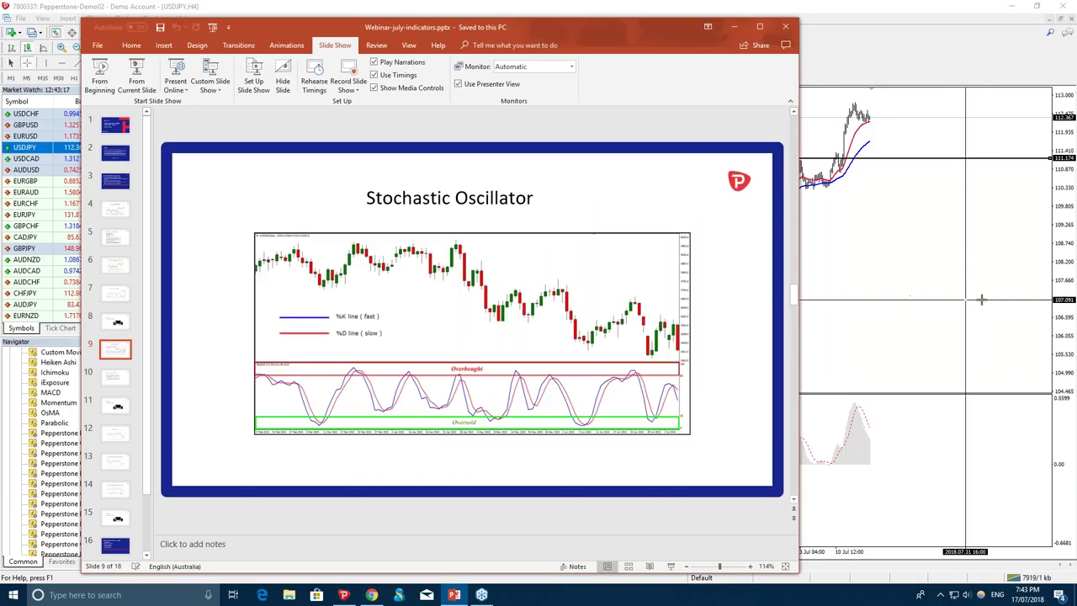
{"action": "left_click", "coordinate": [905, 300]}
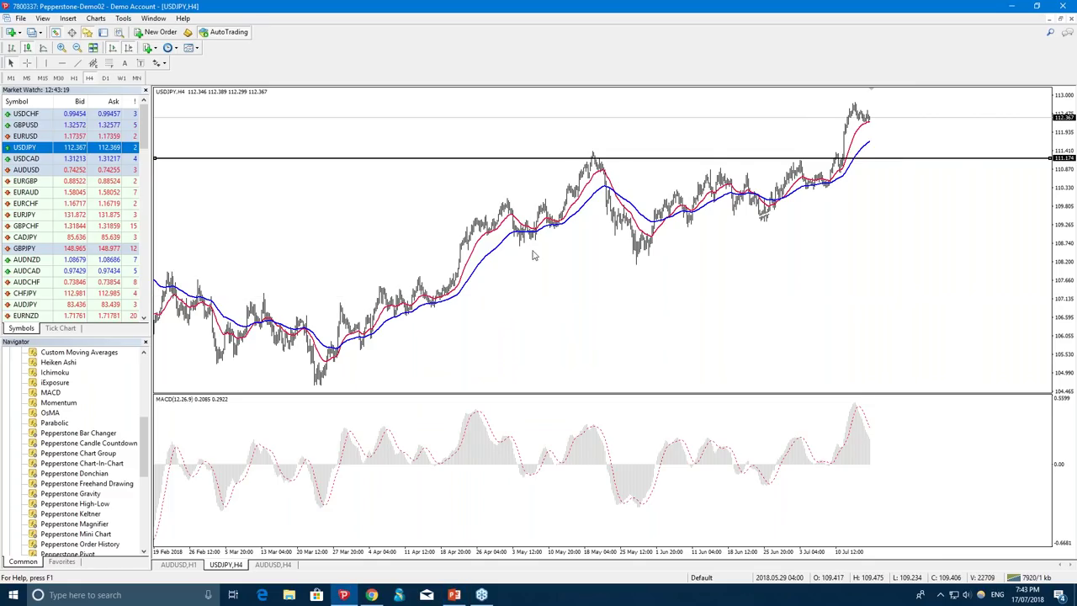
Set the rising trendline's colour to black and deselect it.
{"action": "right_click", "coordinate": [690, 234]}
{"action": "left_click", "coordinate": [712, 243]}
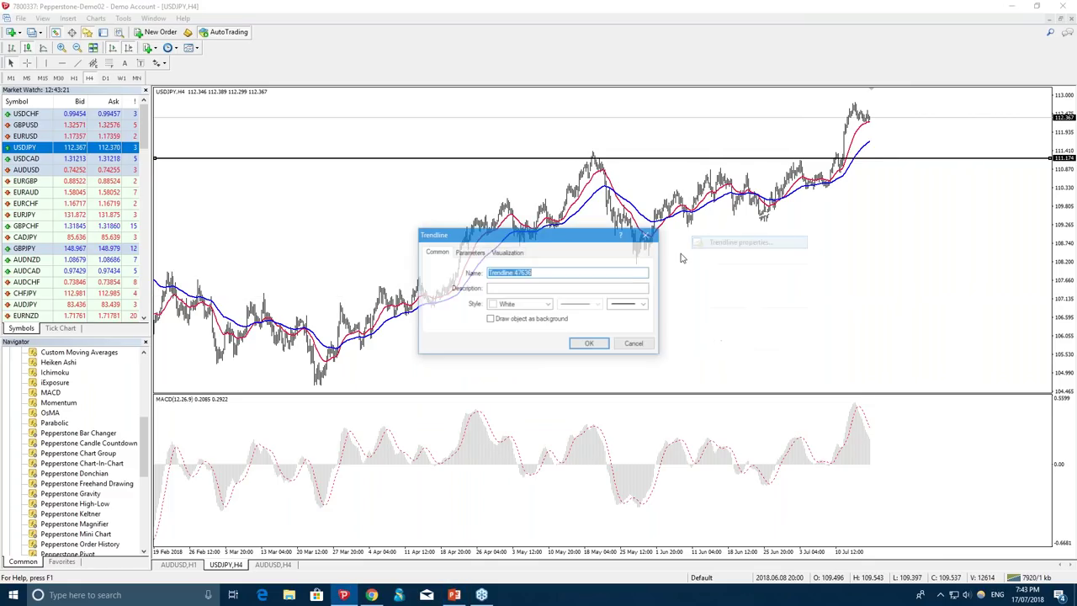
{"action": "left_click", "coordinate": [508, 305]}
{"action": "key", "text": "b"}
{"action": "key", "text": "Return"}
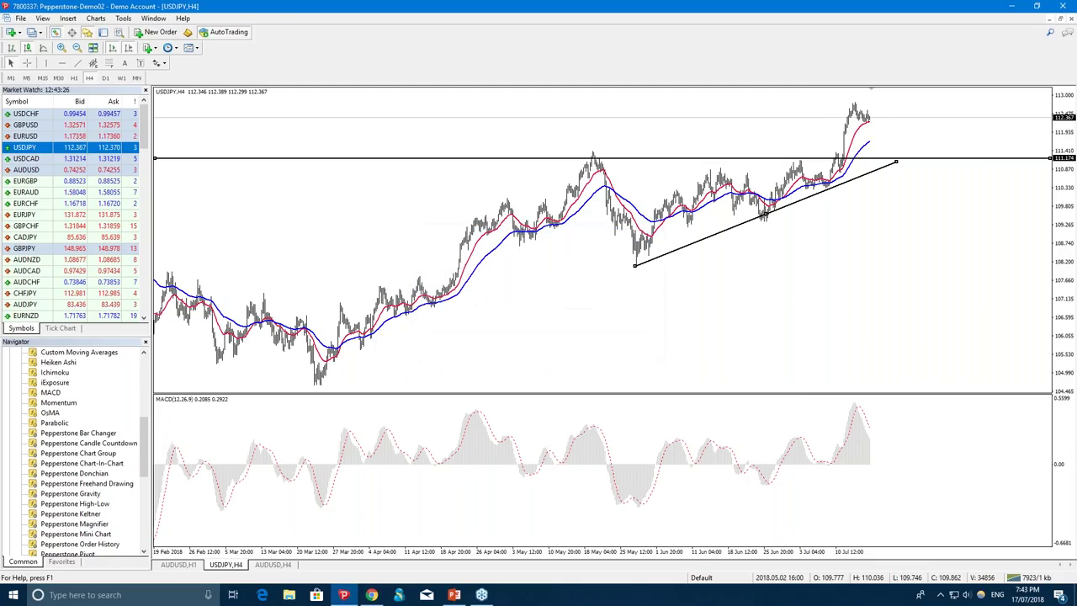
{"action": "left_click", "coordinate": [770, 218]}
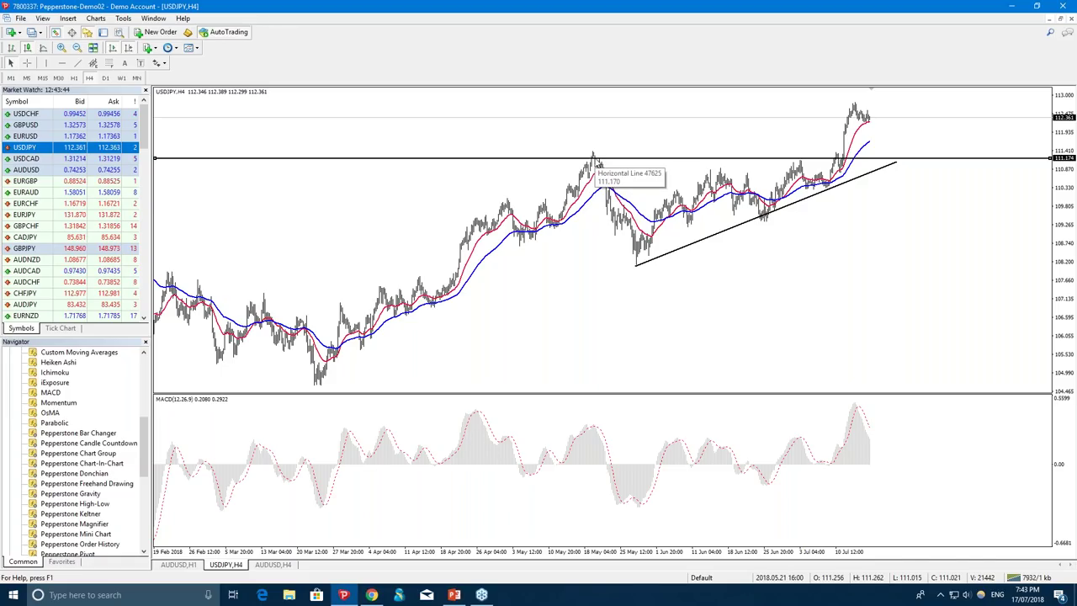
Place vertical lines at the price and MACD turning points on 2018.05.21 20:00, 2018.05.30 04:00 and 2018.07.13 16:00.
{"action": "left_click", "coordinate": [45, 63]}
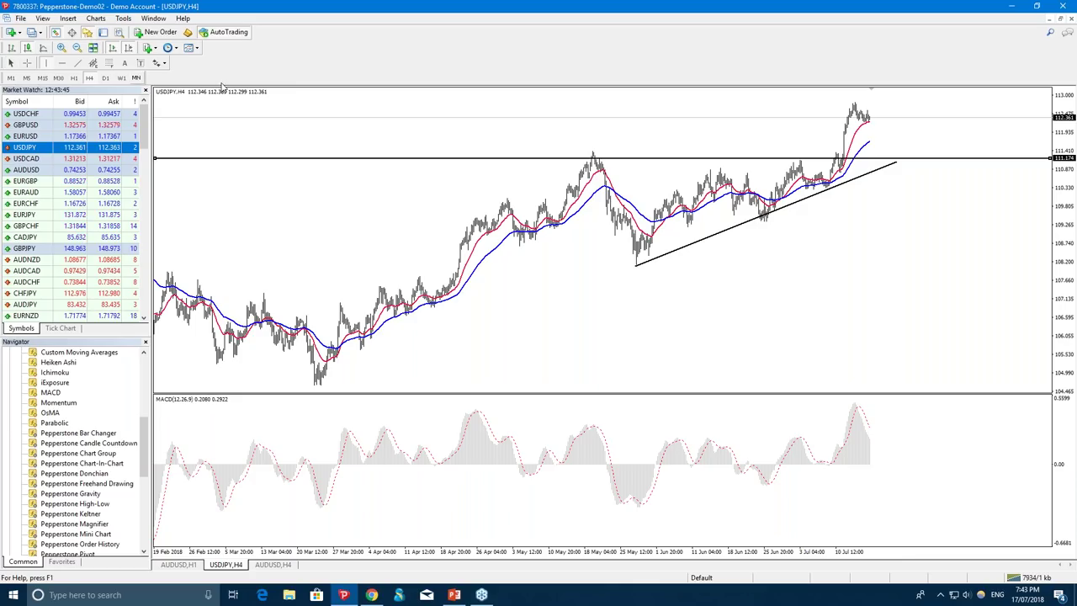
{"action": "left_click", "coordinate": [596, 168]}
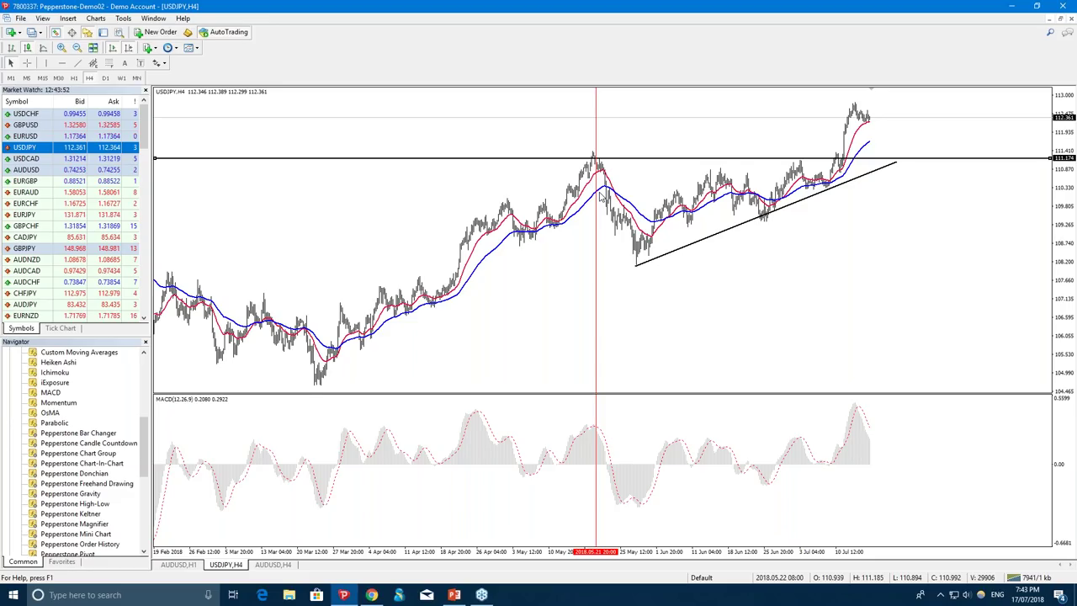
{"action": "mouse_move", "coordinate": [596, 182]}
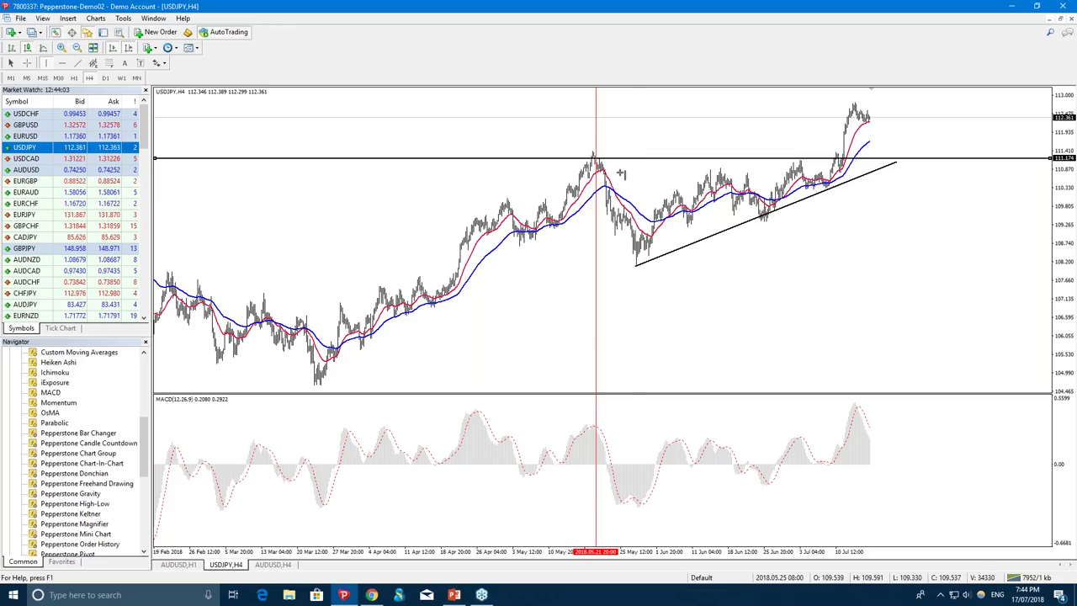
{"action": "left_click", "coordinate": [631, 177]}
{"action": "left_click_drag", "start_coordinate": [632, 177], "coordinate": [637, 182]}
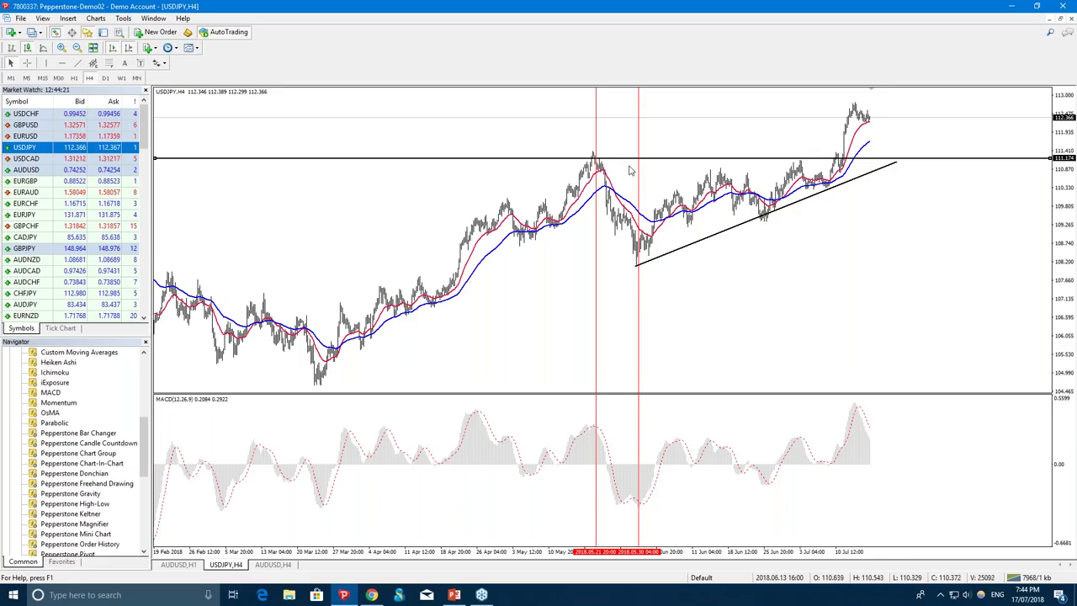
{"action": "left_click_drag", "start_coordinate": [858, 145], "coordinate": [856, 120]}
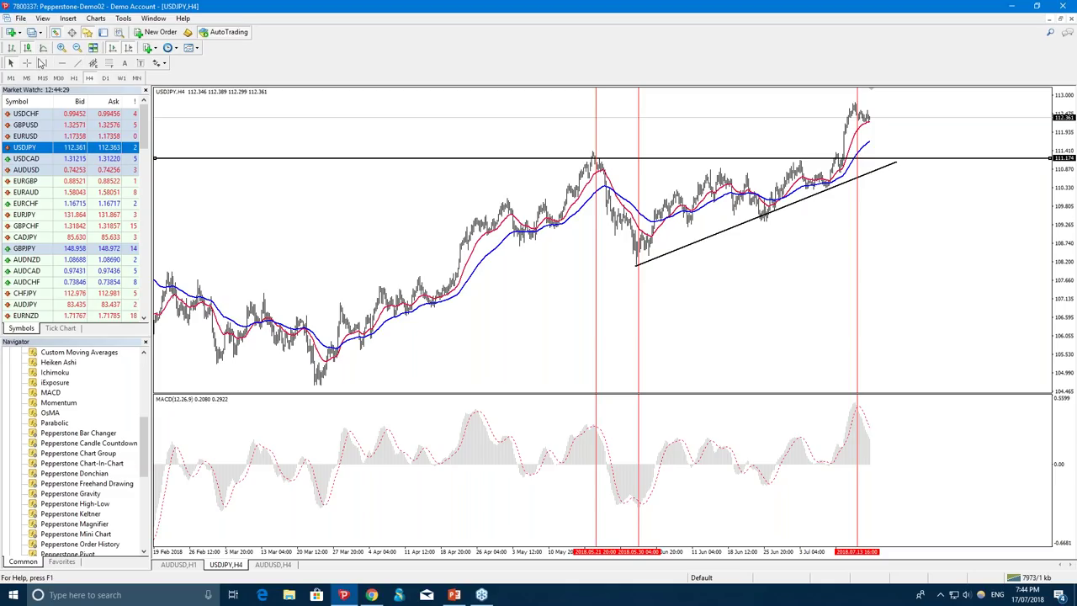
Draw a short falling trendline from the current USDJPY price down to the black horizontal line.
{"action": "left_click_drag", "start_coordinate": [867, 114], "coordinate": [881, 156]}
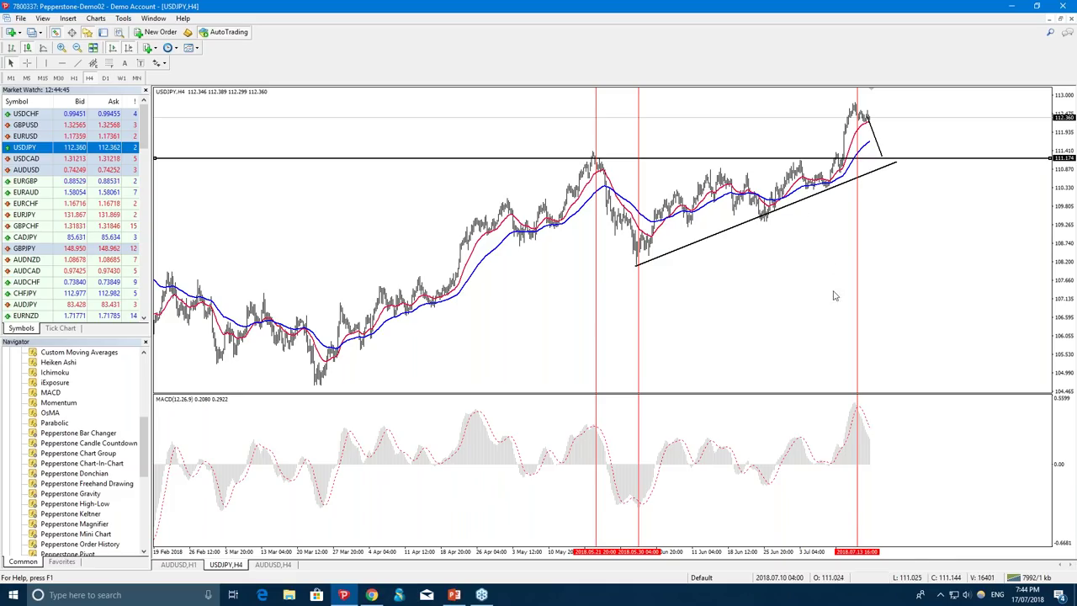
{"action": "mouse_move", "coordinate": [838, 463]}
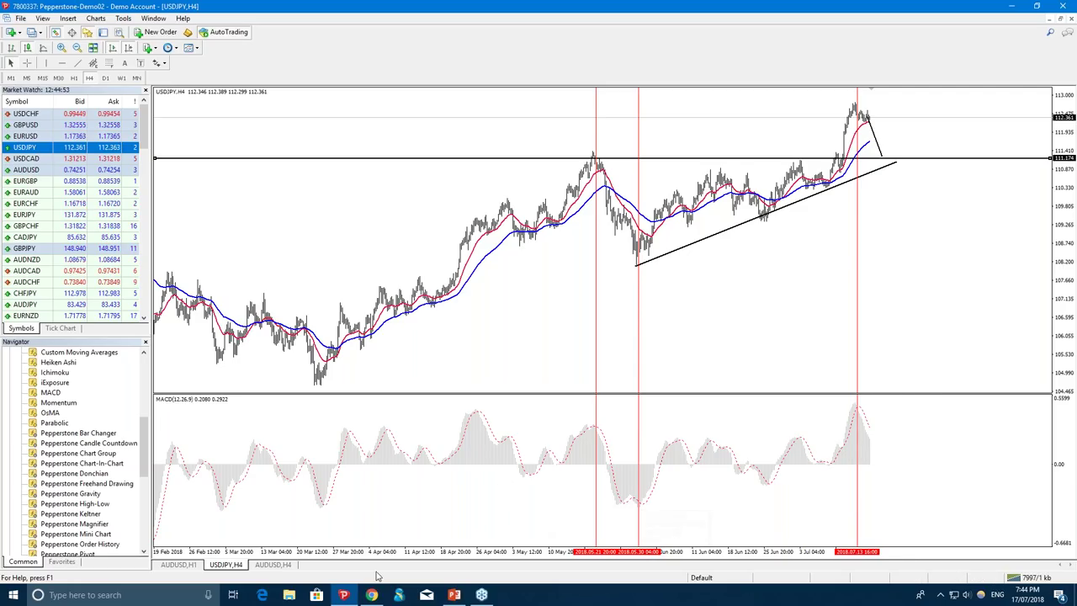
Switch to PowerPoint and start the slide show from the Stochastic Oscillator slide.
{"action": "left_click", "coordinate": [455, 595]}
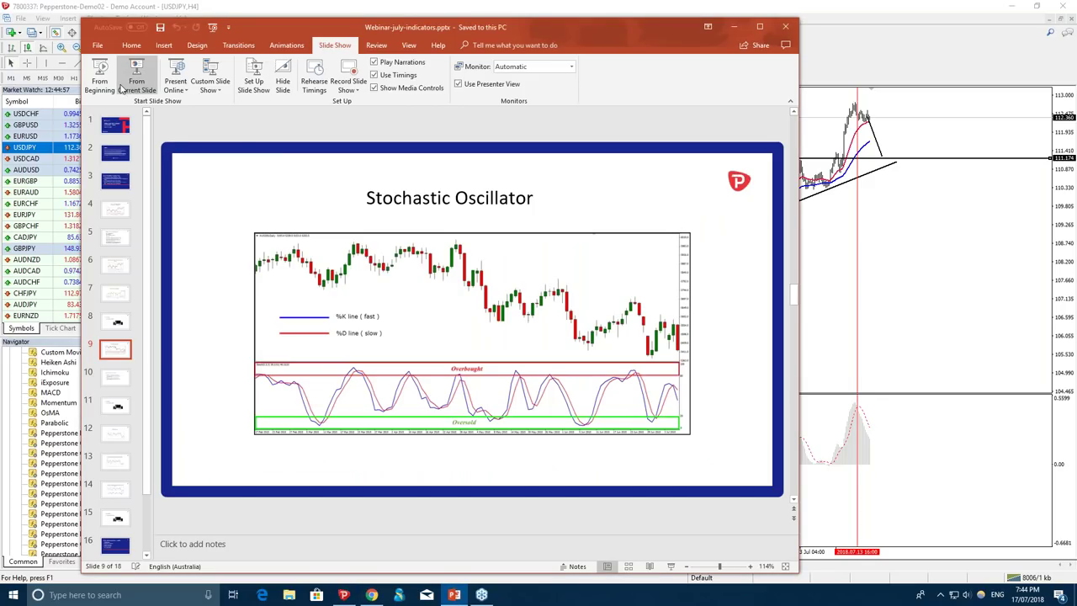
{"action": "left_click", "coordinate": [136, 78]}
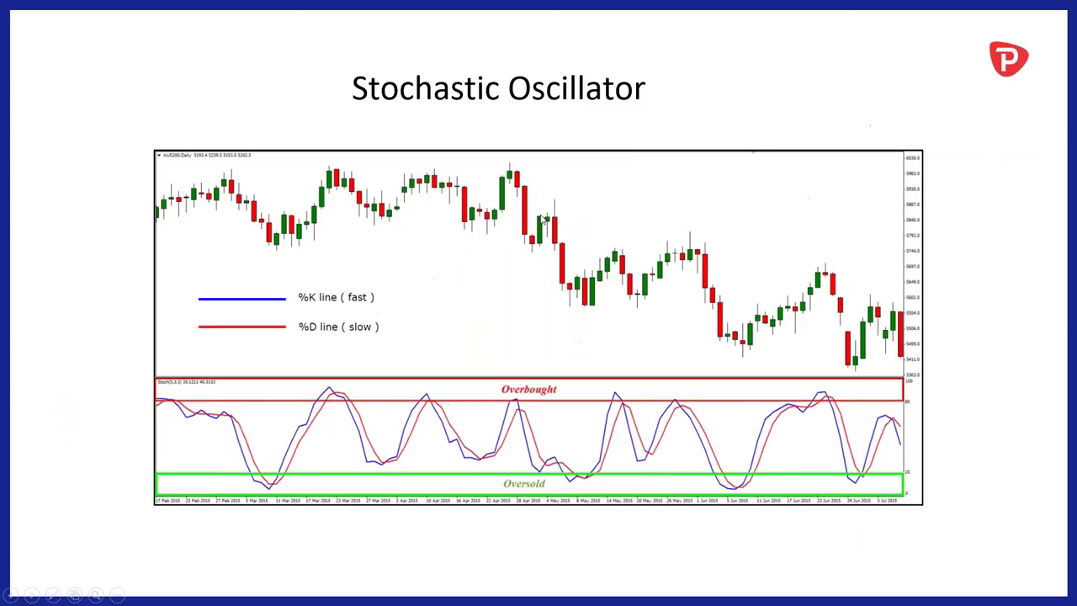
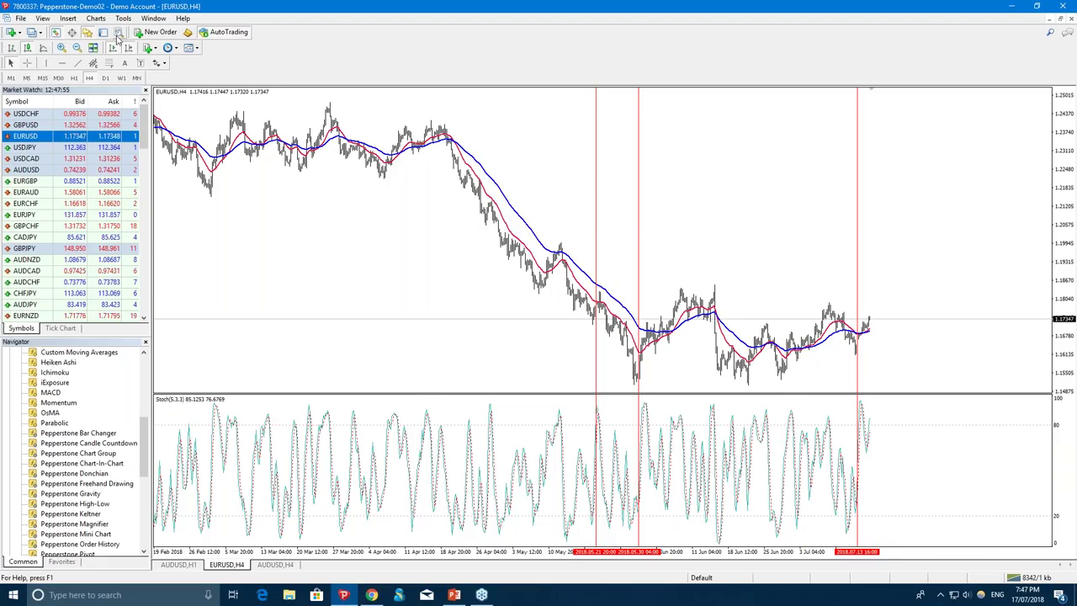
Place a horizontal support line at about 1.15343 along the late-May low on the EURUSD H4 chart.
{"action": "left_click", "coordinate": [66, 48]}
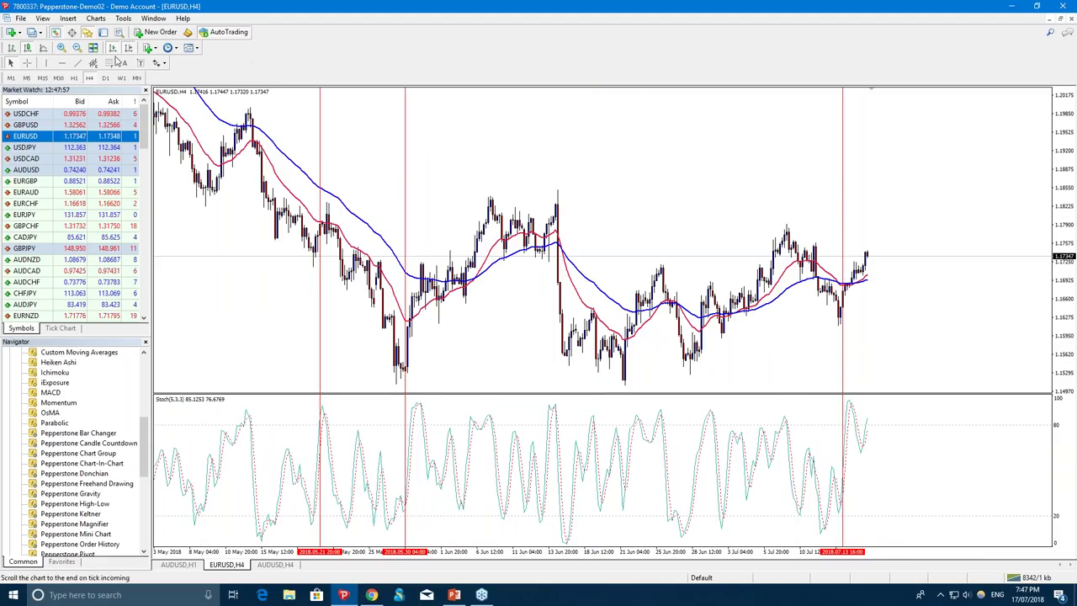
{"action": "left_click", "coordinate": [431, 372]}
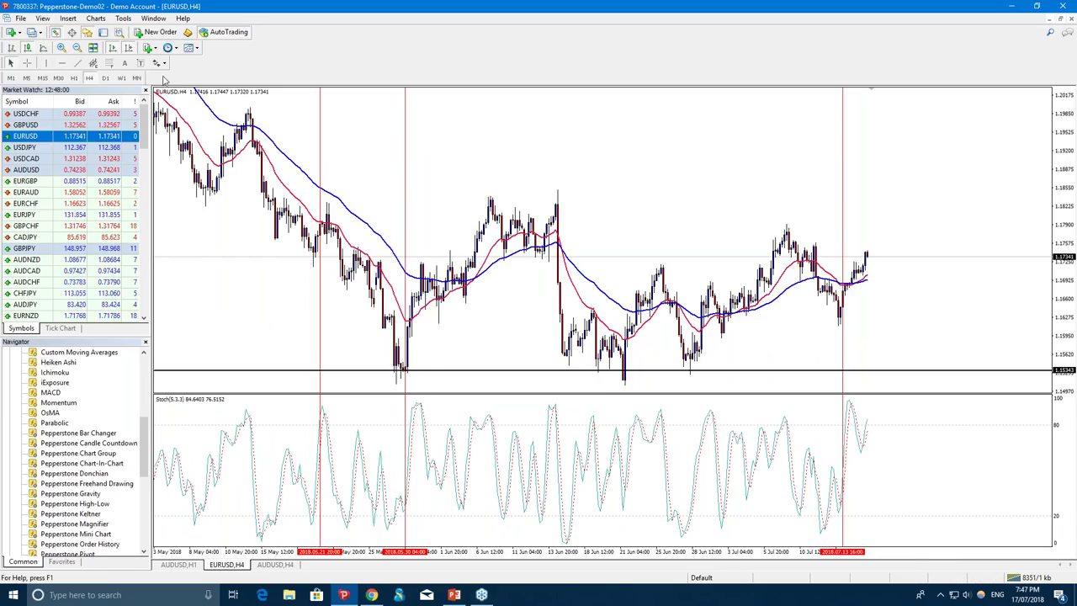
Place vertical lines on the EURUSD chart at 2018.06.28 04:00 and 2018.06.15 16:00, where the stochastic is oversold.
{"action": "left_click", "coordinate": [688, 234]}
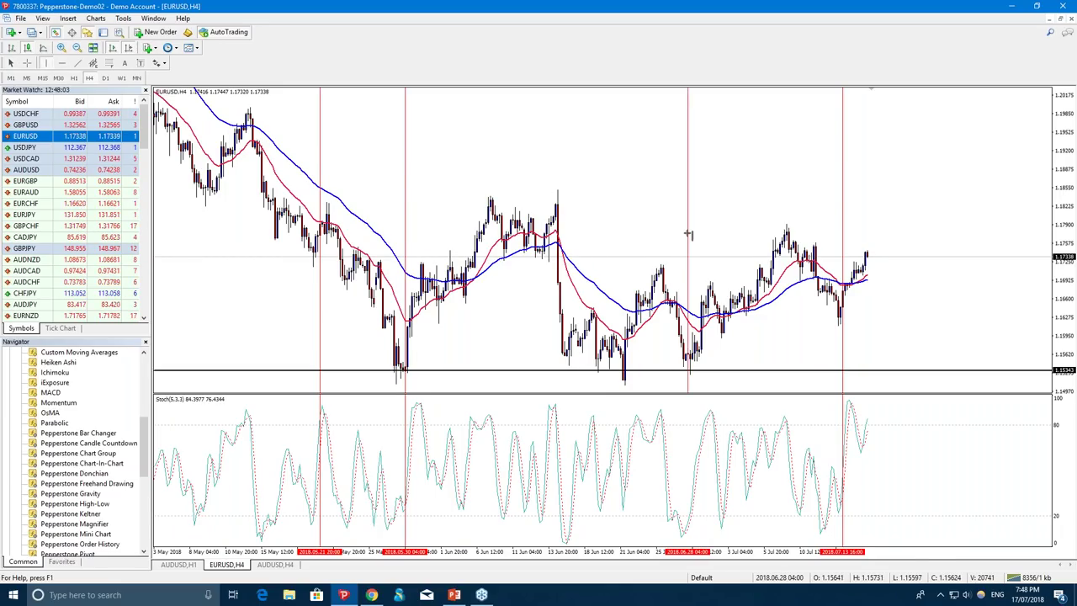
{"action": "left_click", "coordinate": [47, 64]}
{"action": "mouse_move", "coordinate": [580, 210]}
{"action": "left_mouse_down"}
{"action": "mouse_move", "coordinate": [631, 210]}
{"action": "mouse_move", "coordinate": [573, 215]}
{"action": "left_mouse_up"}
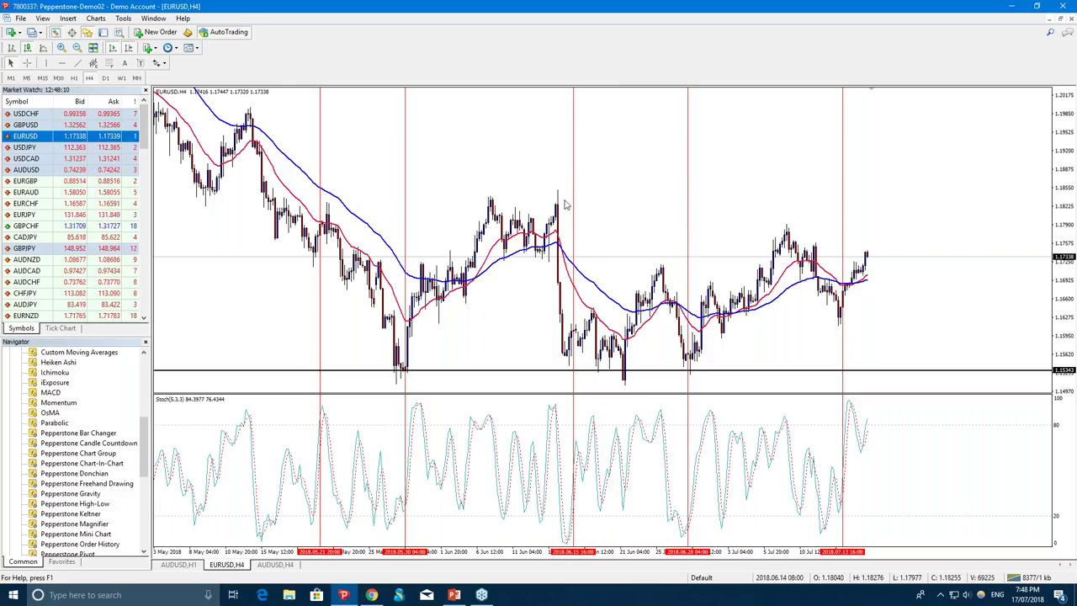
{"action": "left_click", "coordinate": [47, 64]}
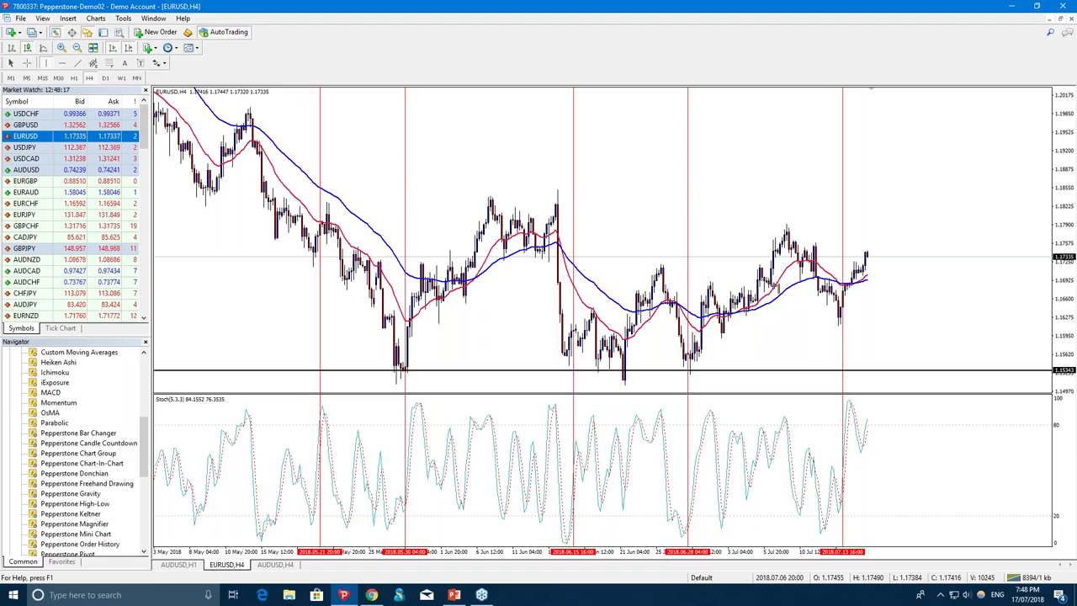
Delete the vertical line at 2018.07.13 16:00 from the EURUSD chart.
{"action": "right_click", "coordinate": [842, 239]}
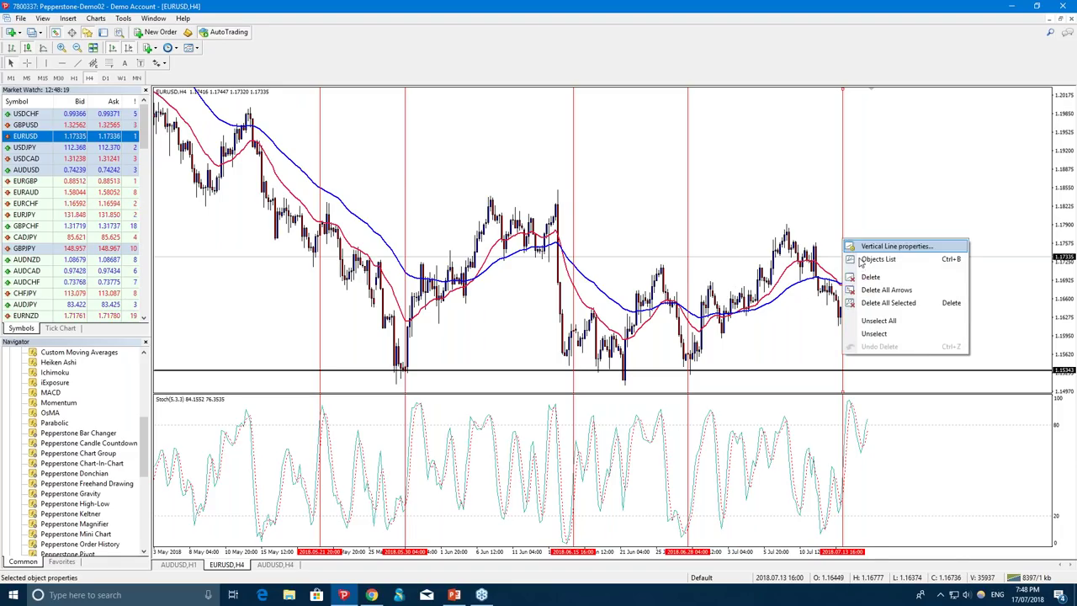
{"action": "left_click", "coordinate": [859, 277]}
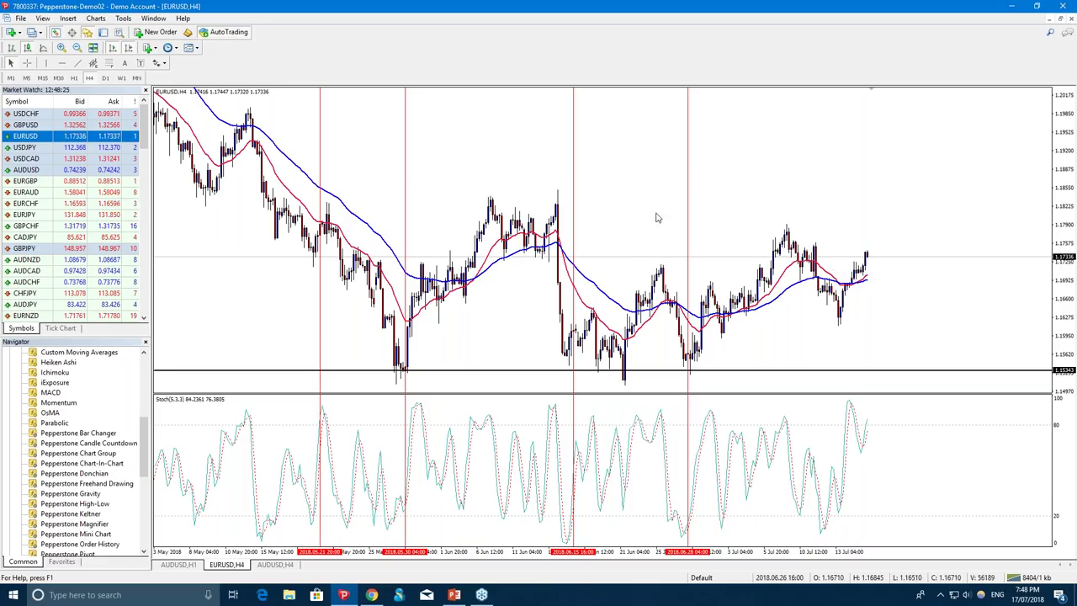
Examine the candles at the support line around 28 June with the crosshair.
{"action": "left_click_drag", "start_coordinate": [1048, 241], "coordinate": [1059, 255]}
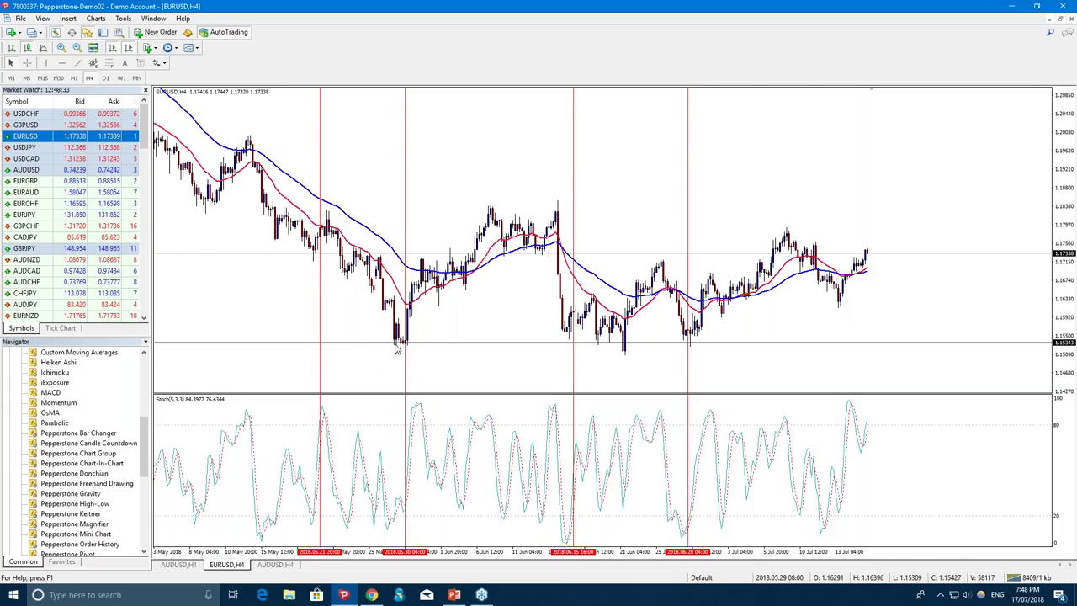
{"action": "left_click", "coordinate": [26, 64]}
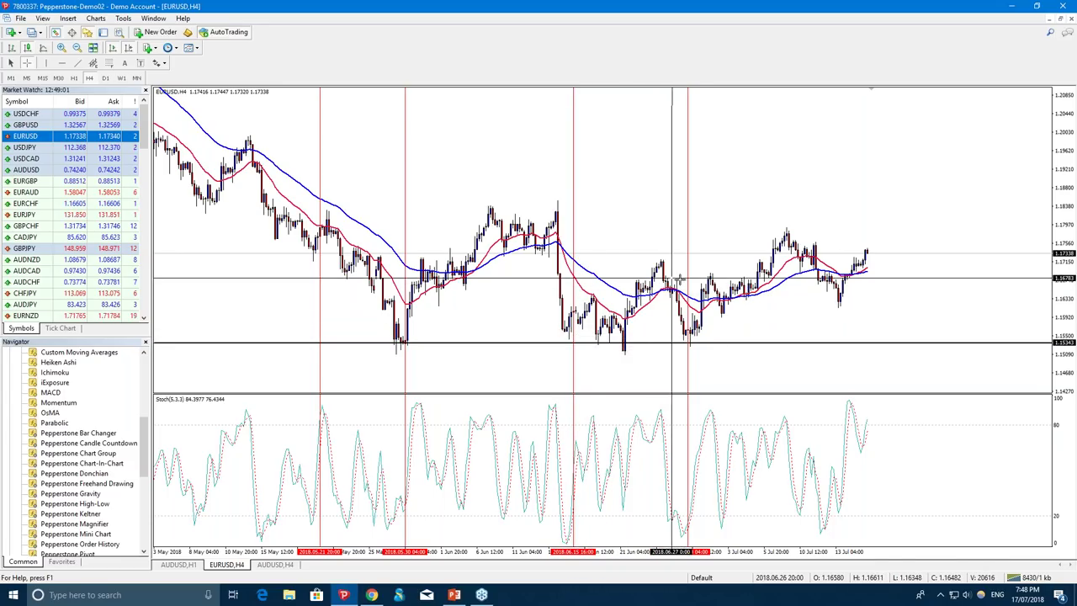
{"action": "mouse_move", "coordinate": [690, 349]}
{"action": "left_mouse_down"}
{"action": "mouse_move", "coordinate": [654, 464]}
{"action": "mouse_move", "coordinate": [684, 521]}
{"action": "mouse_move", "coordinate": [692, 339]}
{"action": "left_mouse_up"}
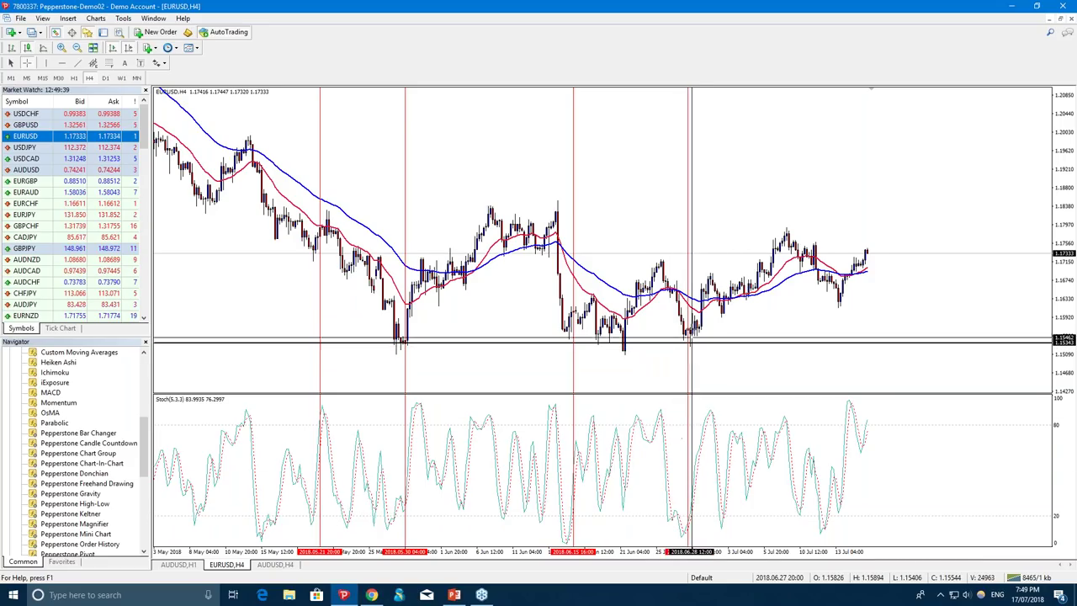
Compare the late-May and late-June touches of the support line with the stochastic on the EURUSD H4 chart.
{"action": "left_click", "coordinate": [701, 330]}
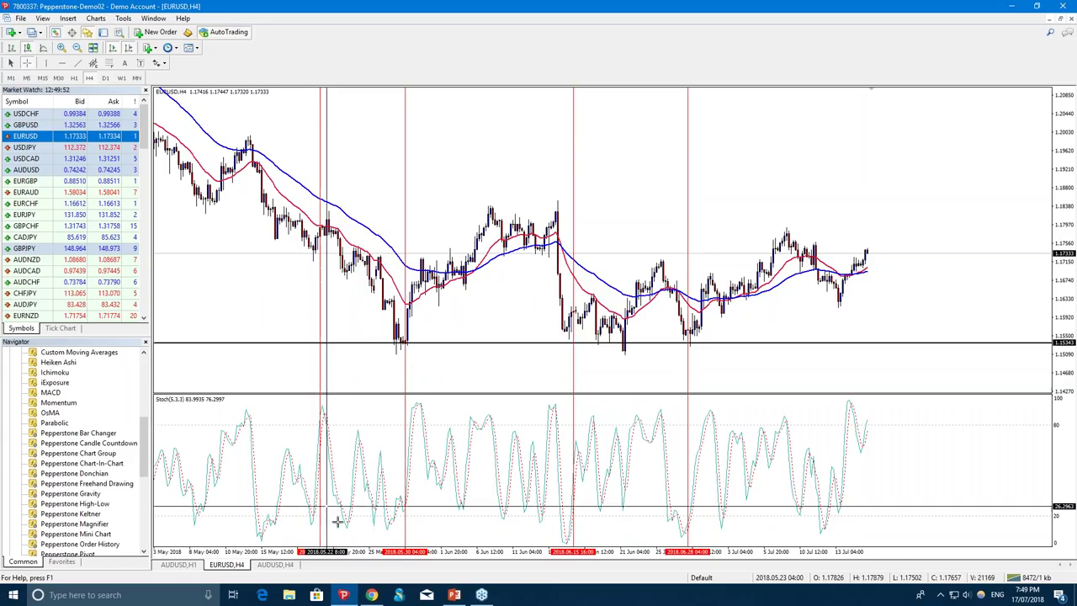
{"action": "mouse_move", "coordinate": [392, 521]}
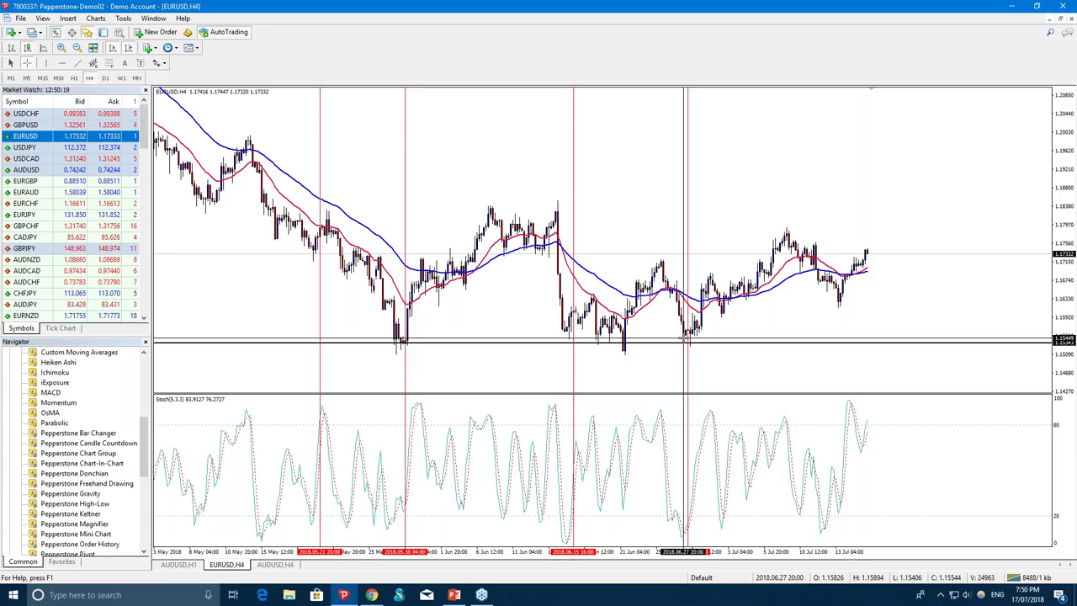
{"action": "left_click_drag", "start_coordinate": [684, 337], "coordinate": [689, 342]}
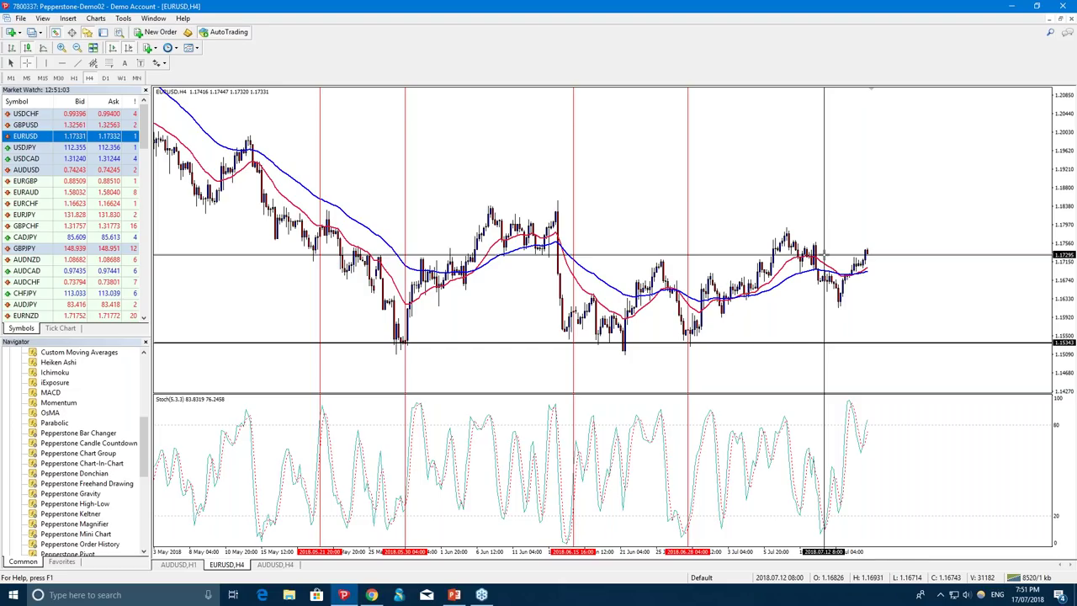
{"action": "left_click", "coordinate": [744, 349]}
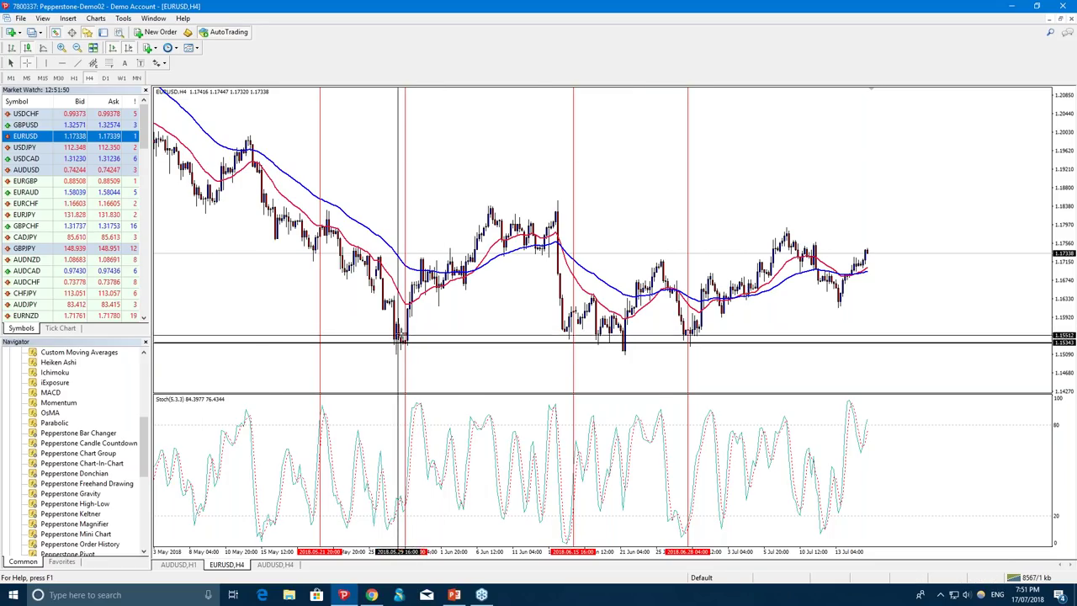
{"action": "middle_click", "coordinate": [699, 345]}
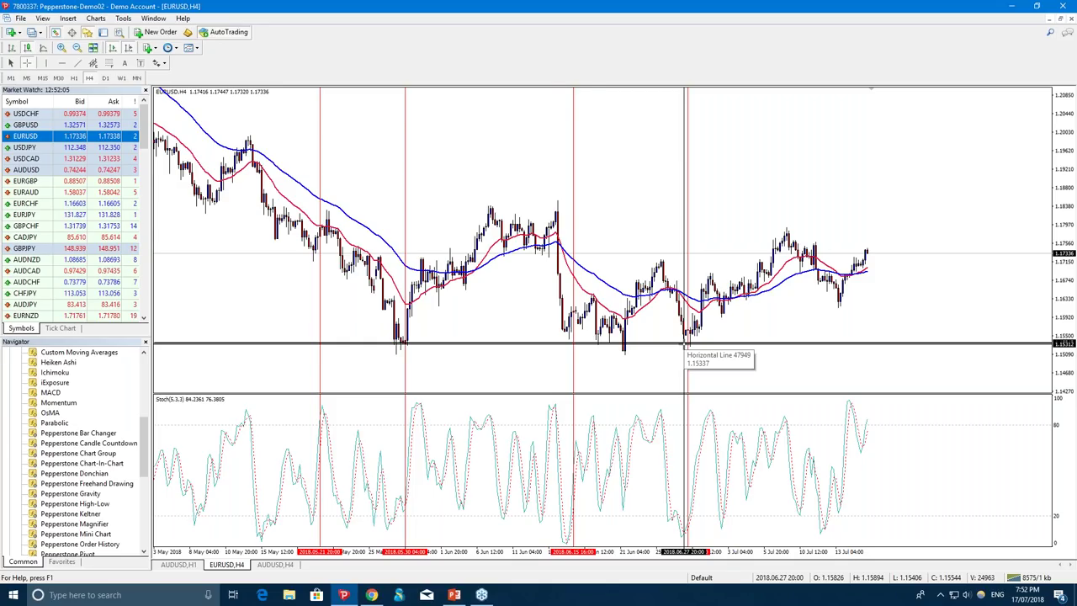
{"action": "left_click_drag", "start_coordinate": [686, 343], "coordinate": [471, 206]}
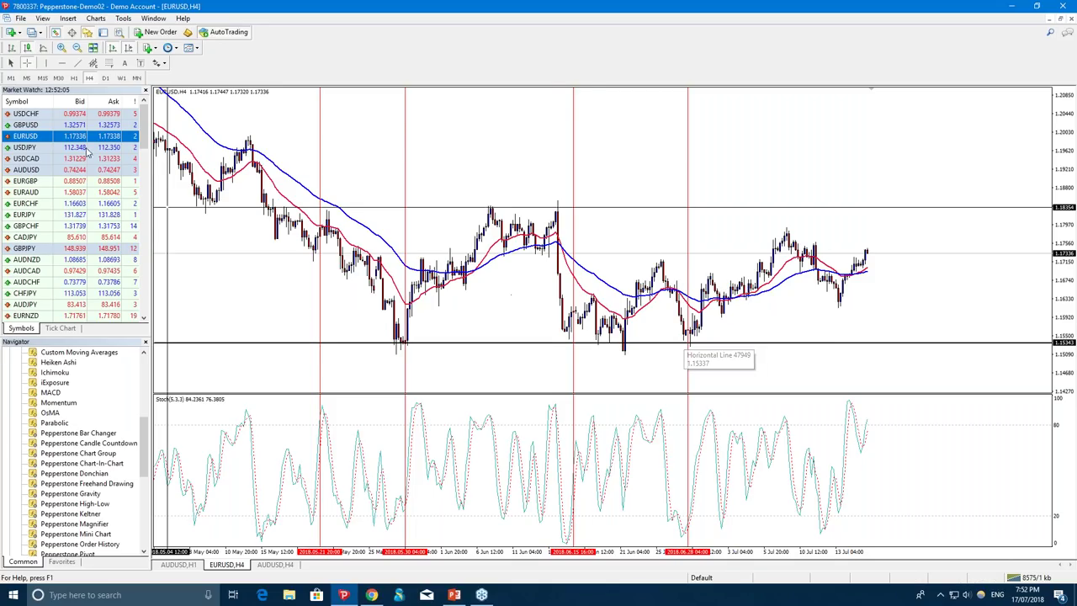
Switch the EURUSD chart to the daily timeframe and examine past price reactions around the 1.15343 horizontal line.
{"action": "left_click", "coordinate": [106, 77]}
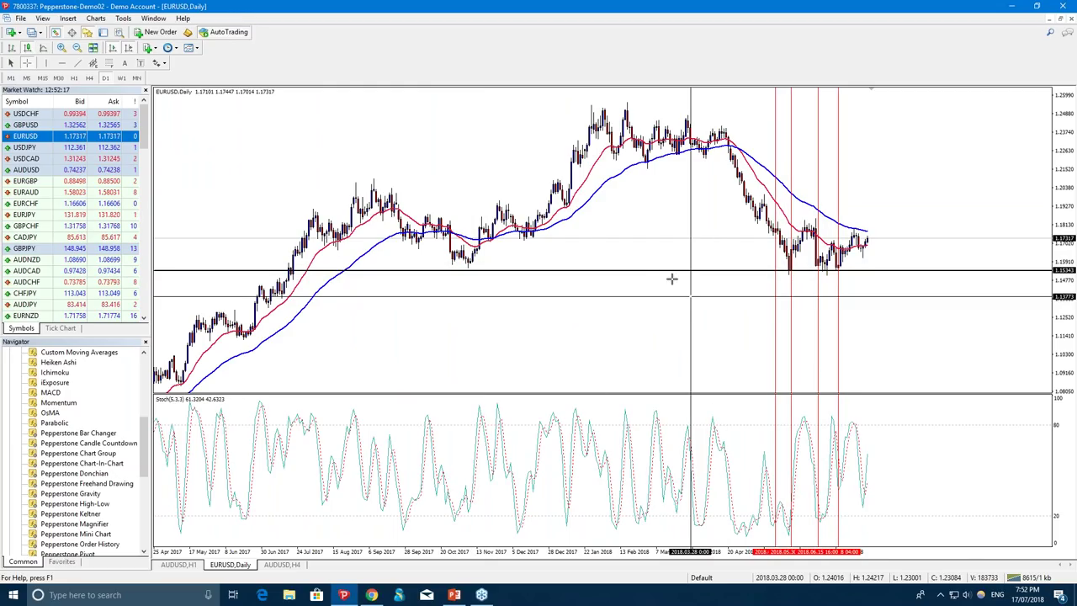
{"action": "left_click", "coordinate": [77, 47]}
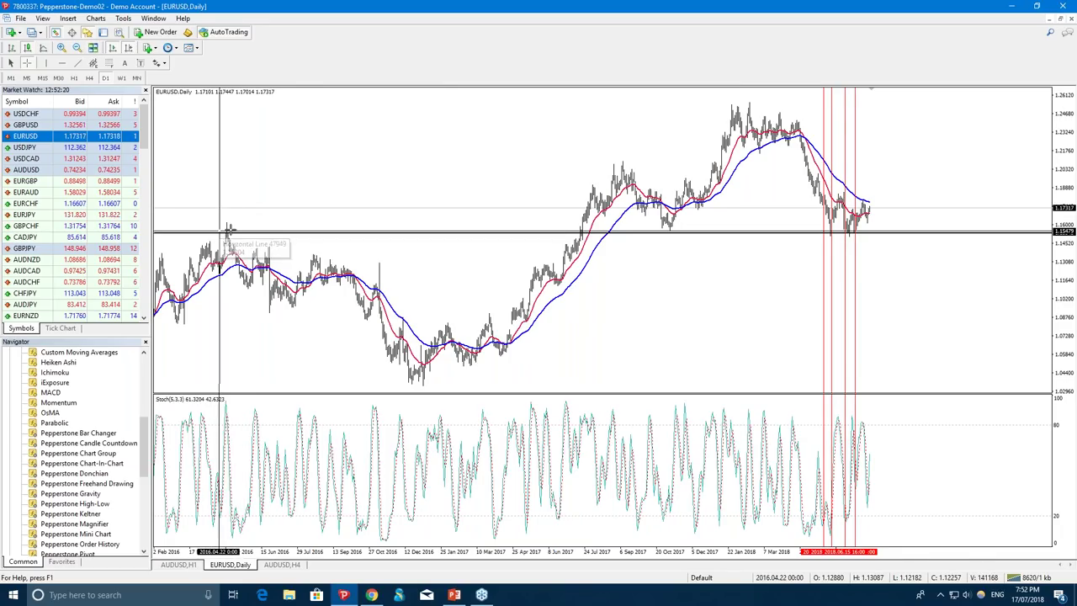
{"action": "scroll", "coordinate": [306, 249], "scroll_direction": "down", "scroll_amount": 10}
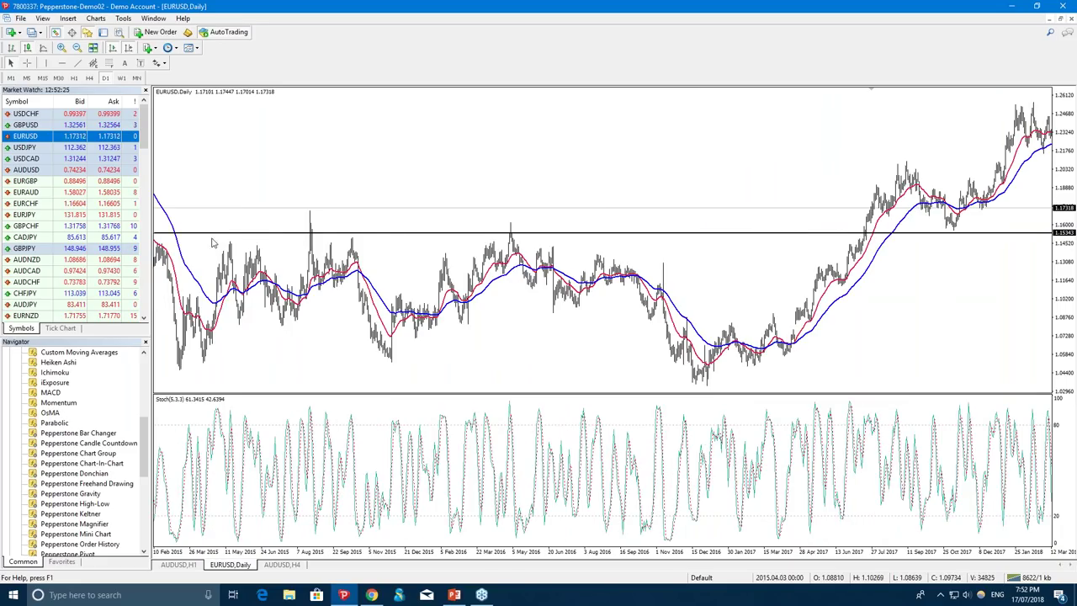
{"action": "scroll", "coordinate": [305, 248], "scroll_direction": "up", "scroll_amount": 10}
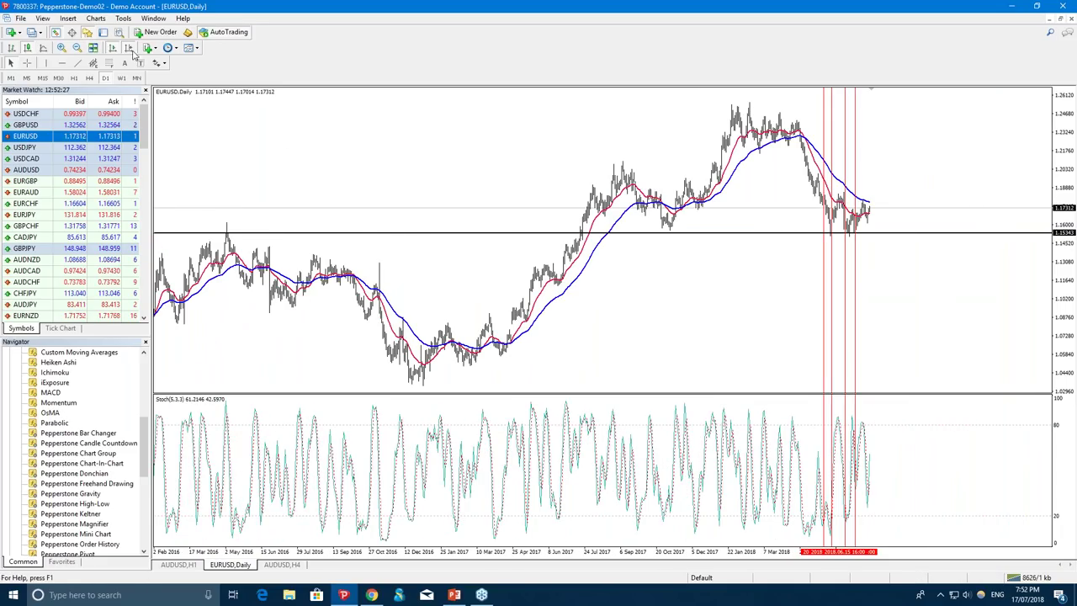
{"action": "left_click", "coordinate": [76, 48]}
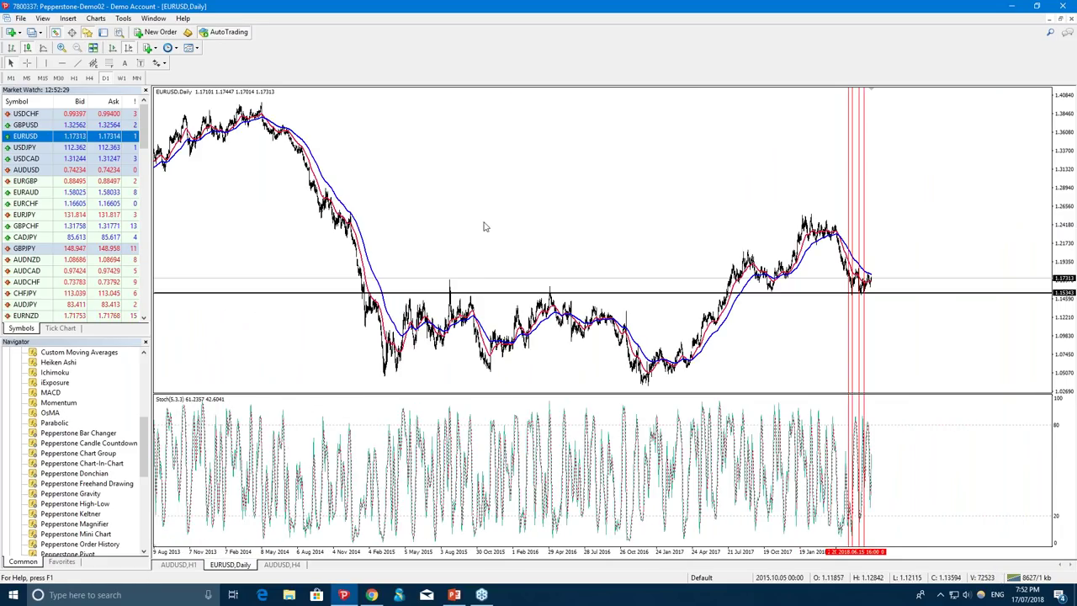
{"action": "left_click", "coordinate": [27, 63]}
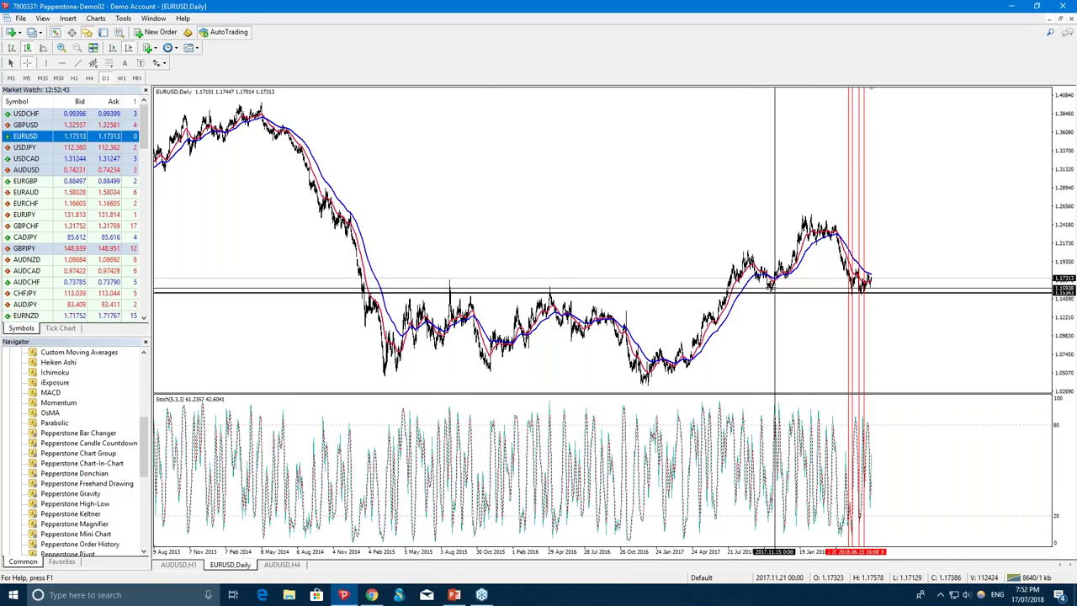
{"action": "scroll", "coordinate": [450, 195], "scroll_direction": "up", "scroll_amount": 5}
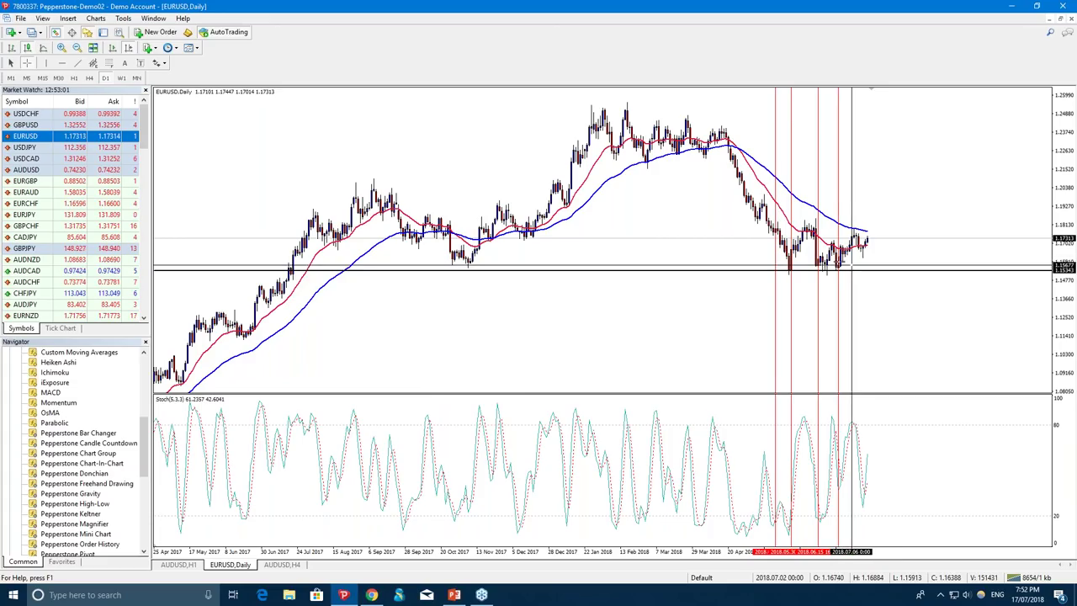
{"action": "left_click", "coordinate": [789, 271]}
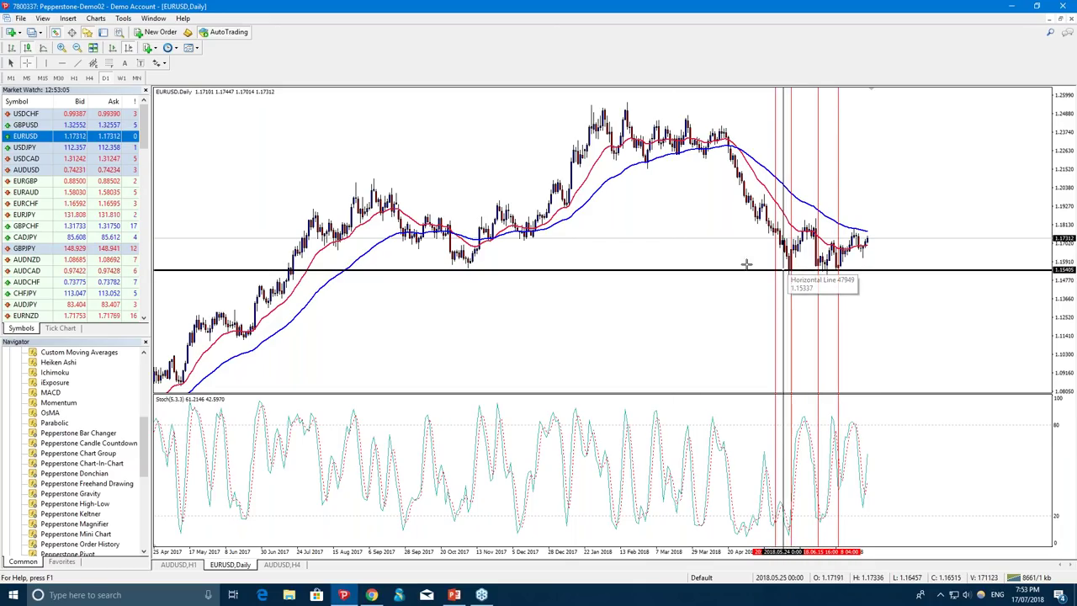
Add a MACD indicator with fast EMA 12, slow EMA 26 and MACD SMA 9, applied to Close, to the EURUSD daily chart.
{"action": "left_click", "coordinate": [67, 18]}
{"action": "mouse_move", "coordinate": [92, 31]}
{"action": "mouse_move", "coordinate": [193, 127]}
{"action": "left_click", "coordinate": [324, 203]}
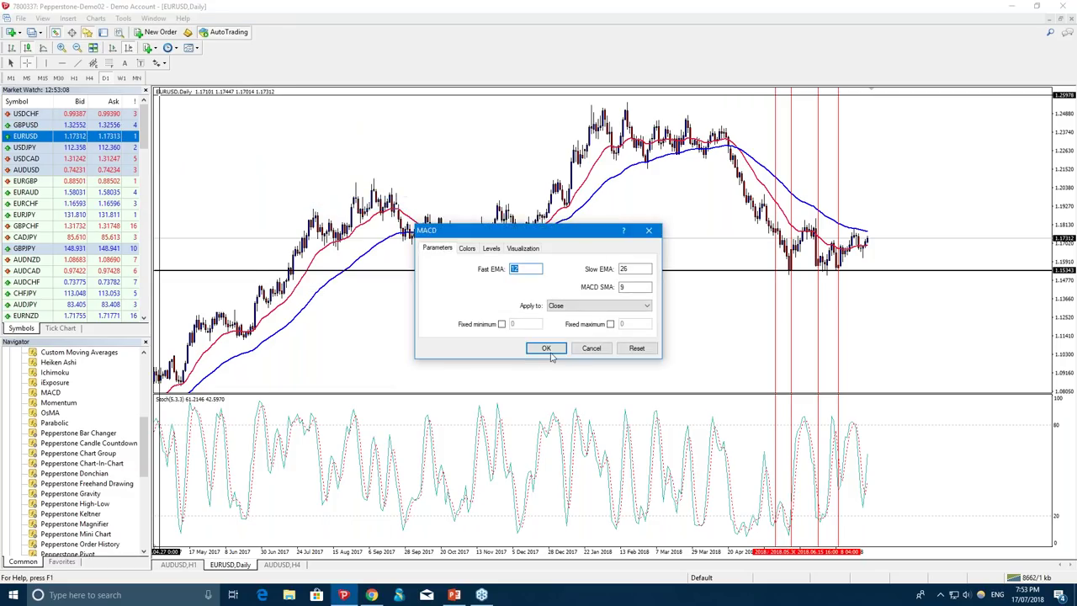
{"action": "left_click", "coordinate": [546, 347]}
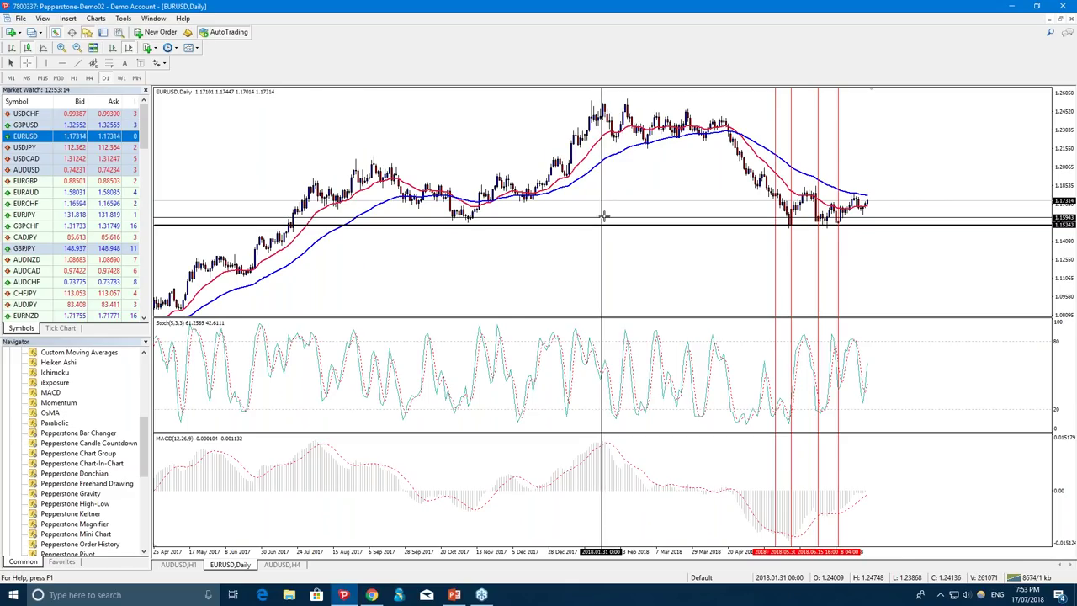
Draw a rising trendline beneath the MACD lows from late May to early July 2018.
{"action": "left_click", "coordinate": [728, 234]}
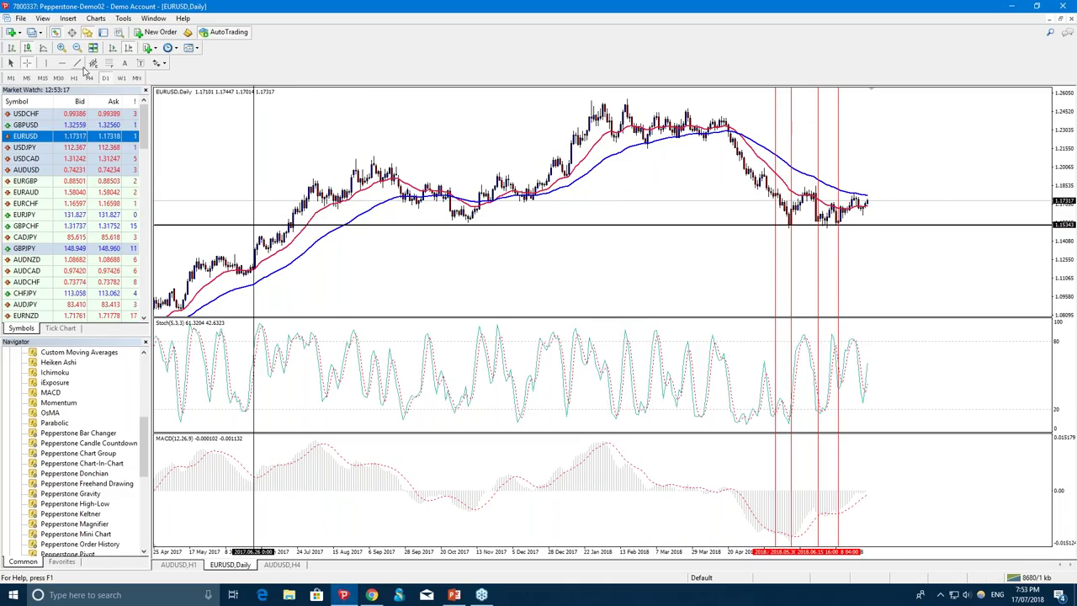
{"action": "left_click_drag", "start_coordinate": [856, 515], "coordinate": [852, 508]}
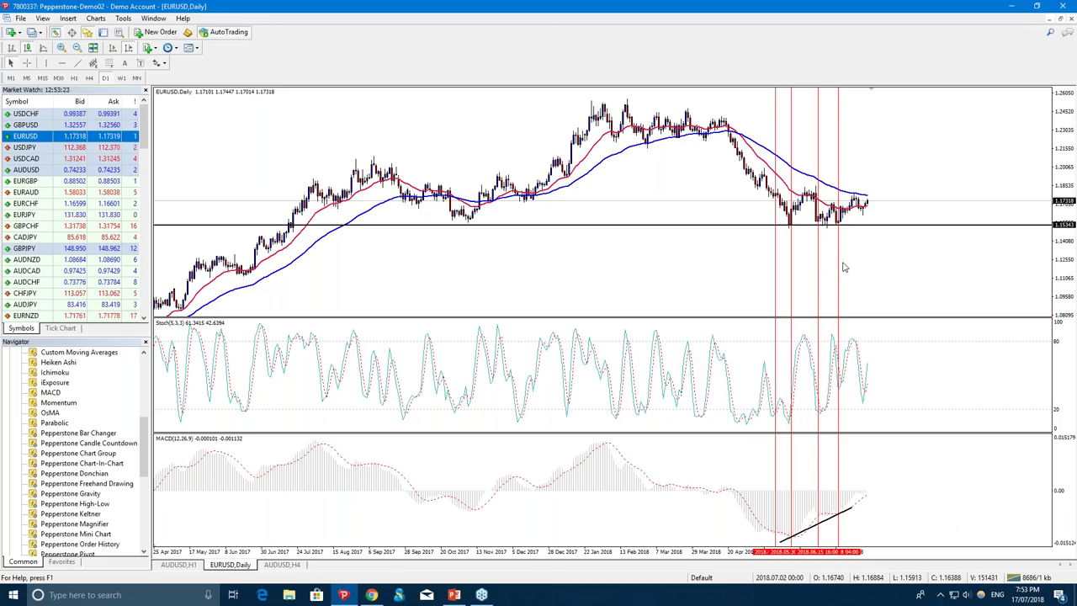
Delete all four red vertical lines from the EURUSD daily chart.
{"action": "key", "text": "BackSpace"}
{"action": "key", "text": "BackSpace"}
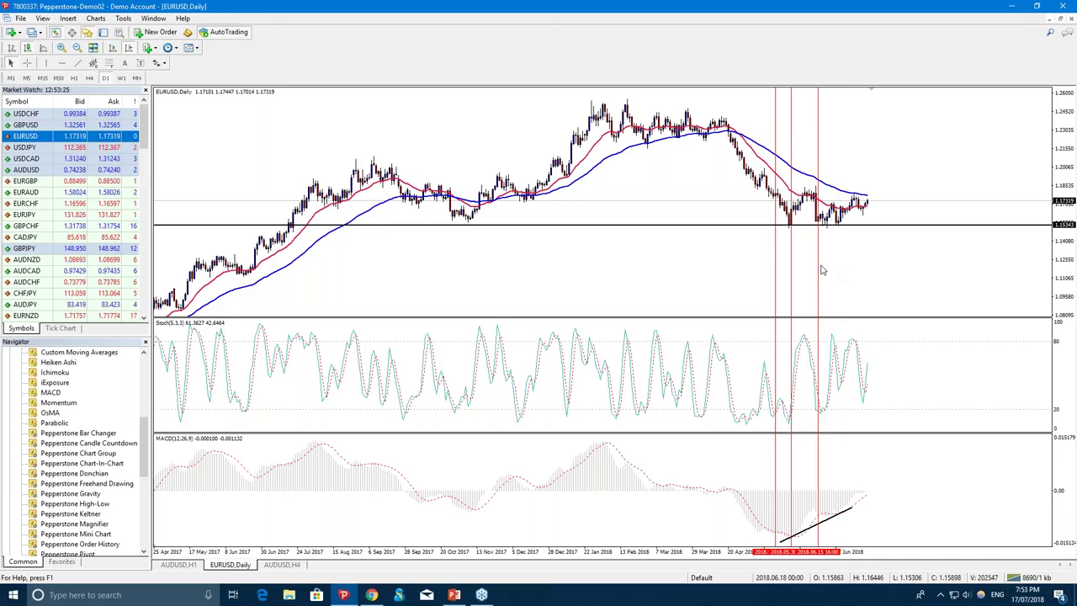
{"action": "key", "text": "BackSpace"}
{"action": "key", "text": "BackSpace"}
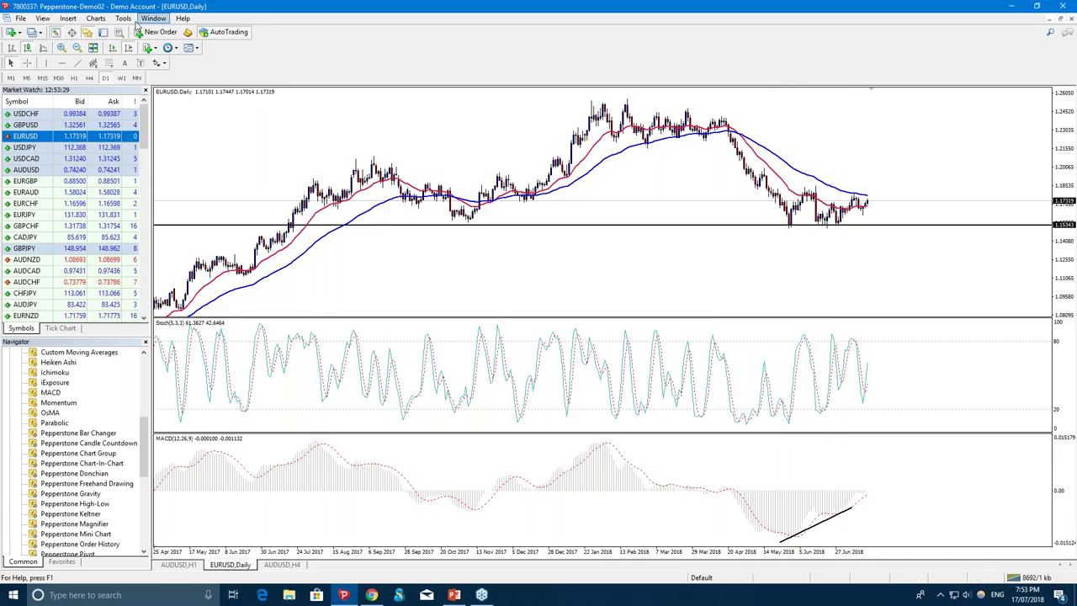
Examine the rising MACD trendline against the May and June price lows on the EURUSD daily chart.
{"action": "left_click", "coordinate": [62, 47]}
{"action": "left_click", "coordinate": [128, 48]}
{"action": "left_click", "coordinate": [128, 48]}
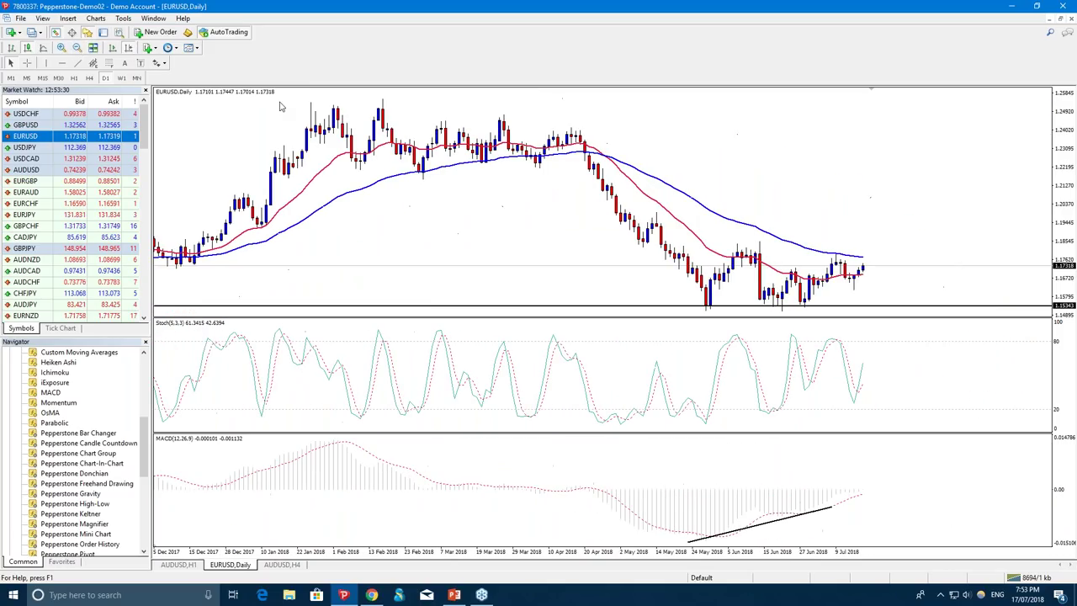
{"action": "left_click", "coordinate": [77, 48]}
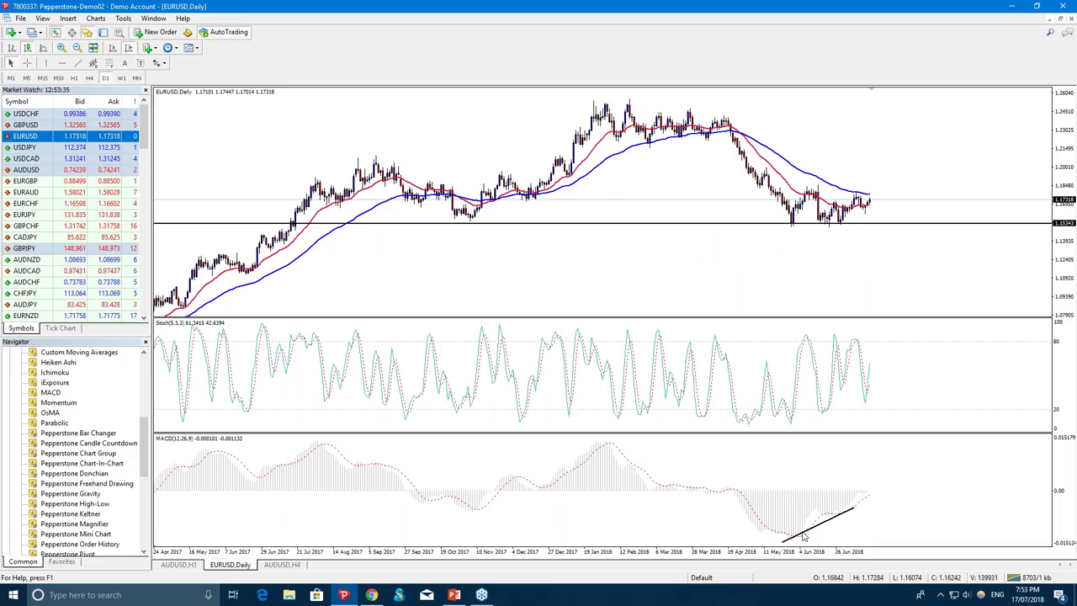
{"action": "key", "text": "ctrl+f"}
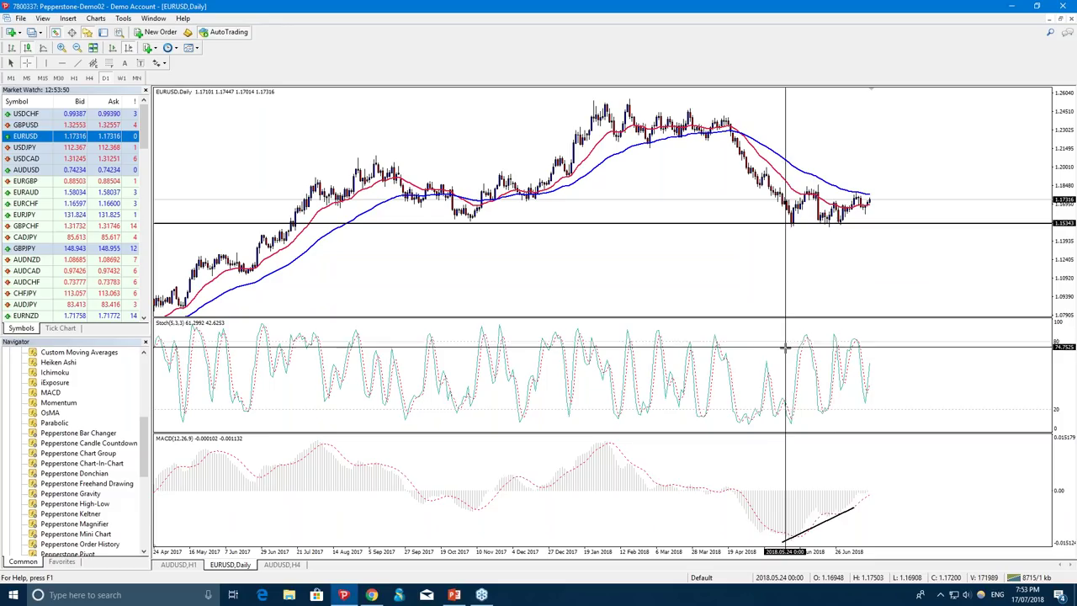
{"action": "key", "text": "Escape"}
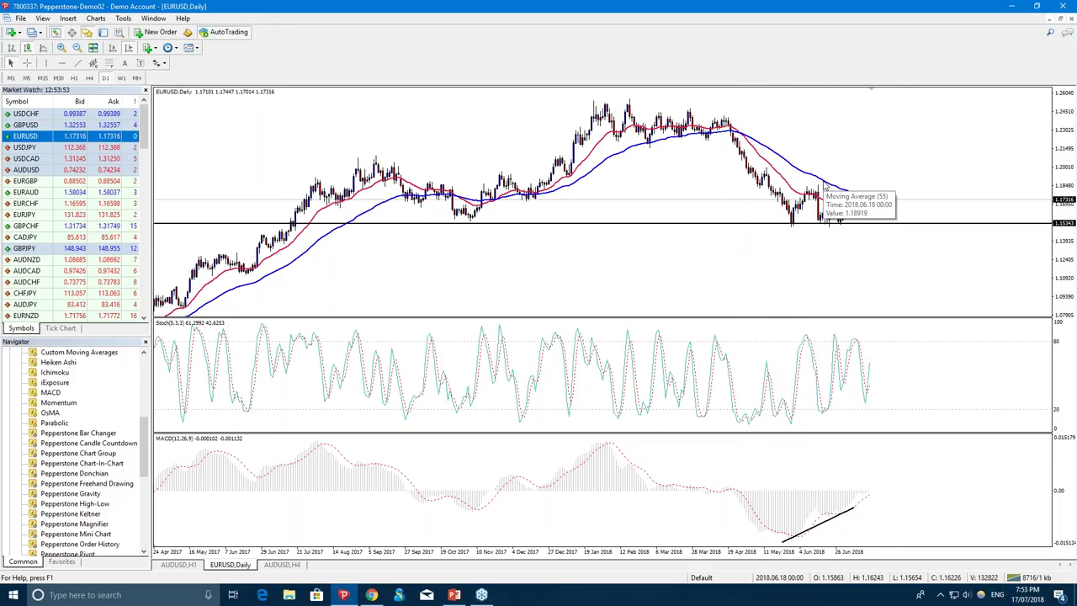
Shorten the blue moving average's period and set the crimson exponential moving average's period to 12.
{"action": "right_click", "coordinate": [807, 179]}
{"action": "left_click", "coordinate": [829, 217]}
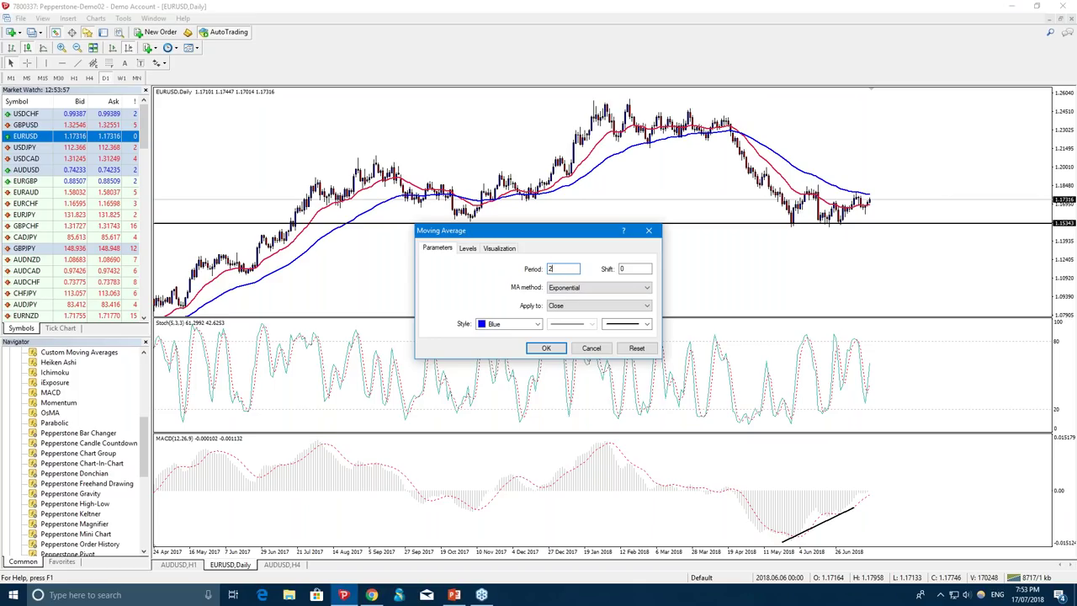
{"action": "left_click", "coordinate": [546, 348]}
{"action": "right_click", "coordinate": [802, 194]}
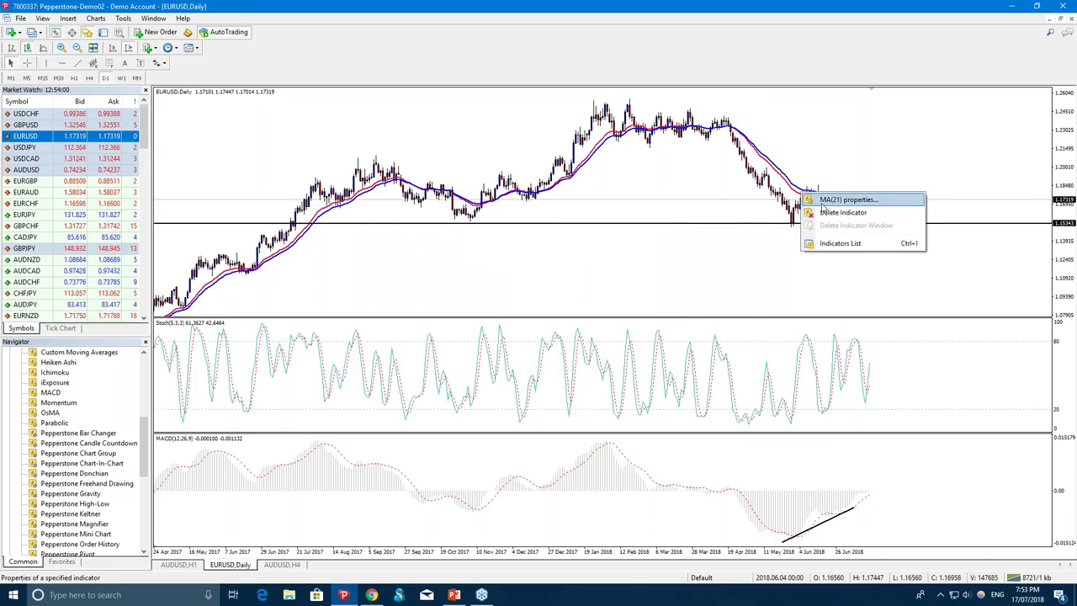
{"action": "left_click", "coordinate": [829, 199]}
{"action": "type", "text": "12"}
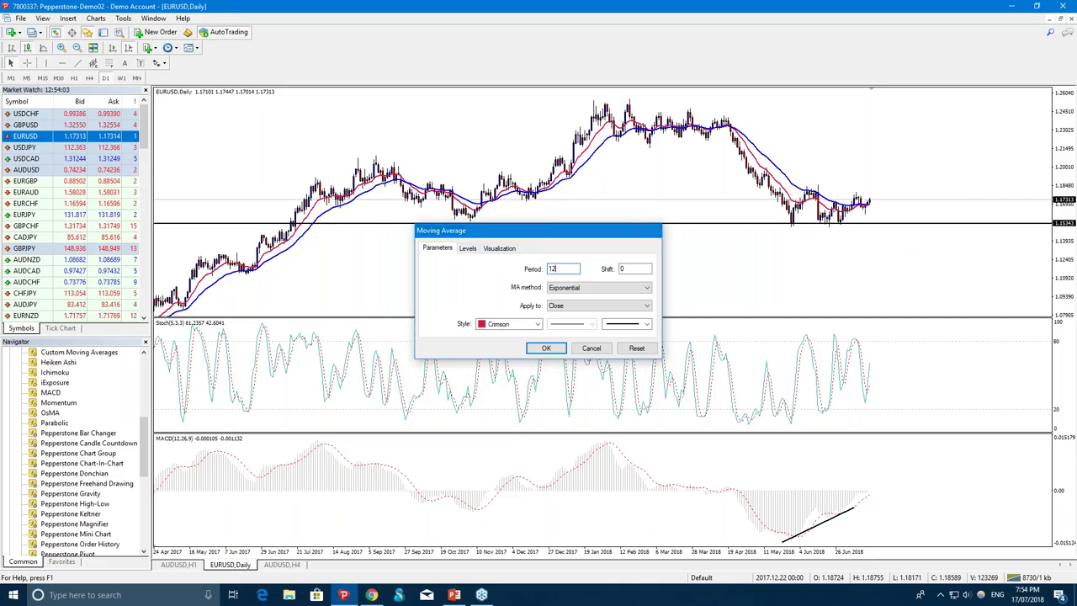
{"action": "key", "text": "Return"}
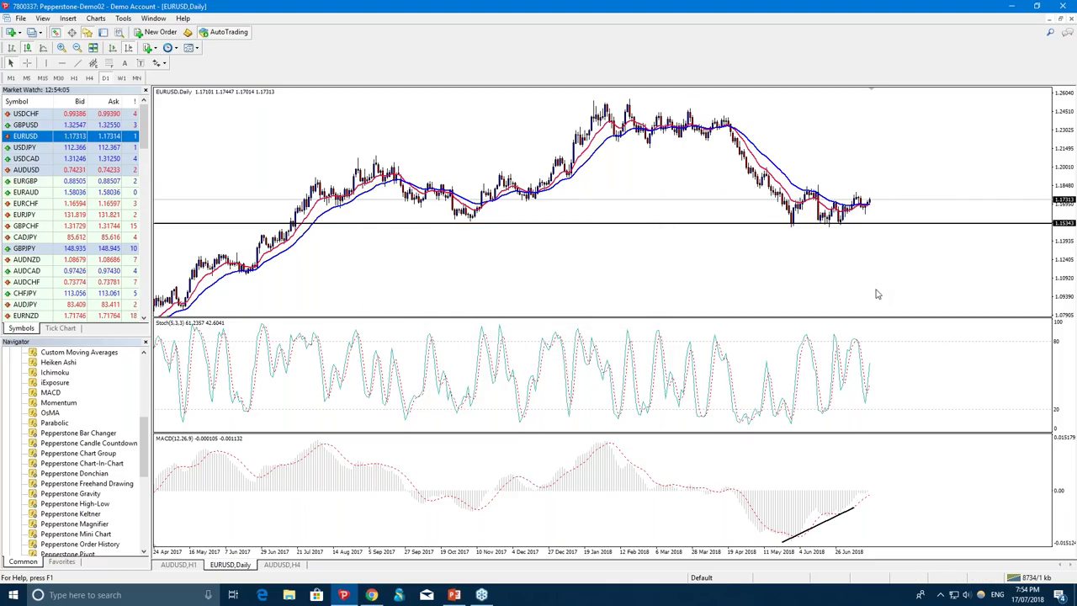
Place a horizontal resistance line at about 1.18015 near the mid-June highs on the EURUSD daily chart.
{"action": "left_click", "coordinate": [27, 63]}
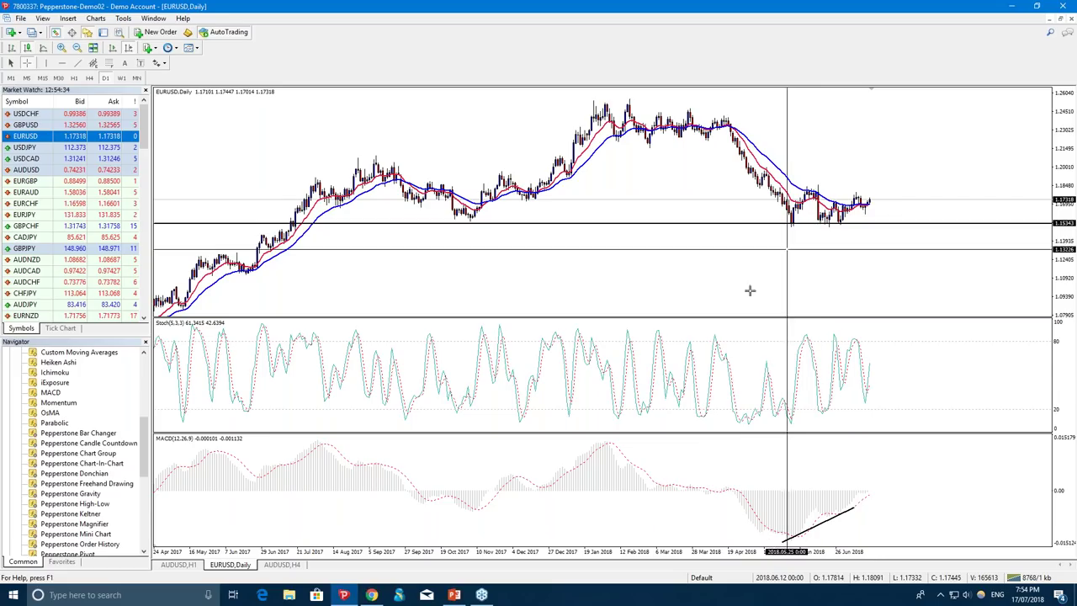
{"action": "left_click_drag", "start_coordinate": [806, 516], "coordinate": [697, 495]}
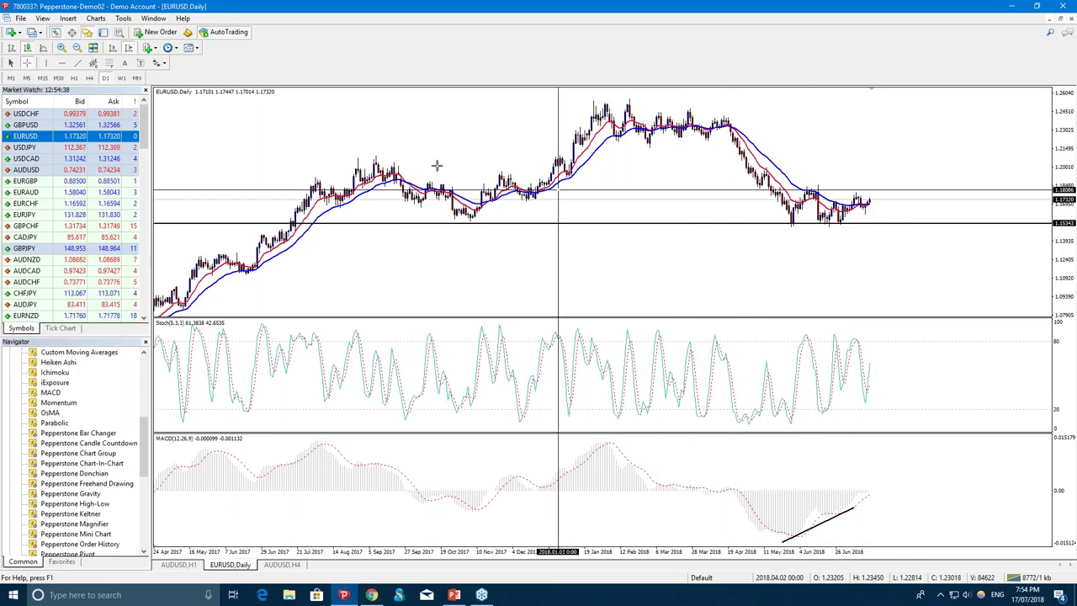
{"action": "left_click", "coordinate": [867, 192]}
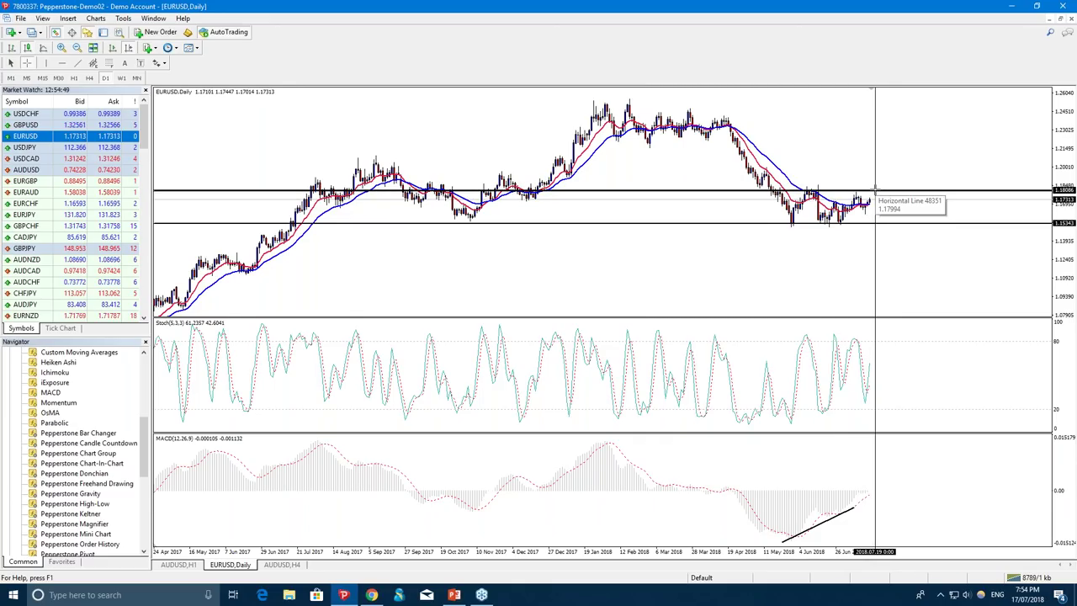
Examine the price range between the resistance and support lines, checking the June lows and latest candles with the crosshair.
{"action": "left_click_drag", "start_coordinate": [875, 199], "coordinate": [875, 157]}
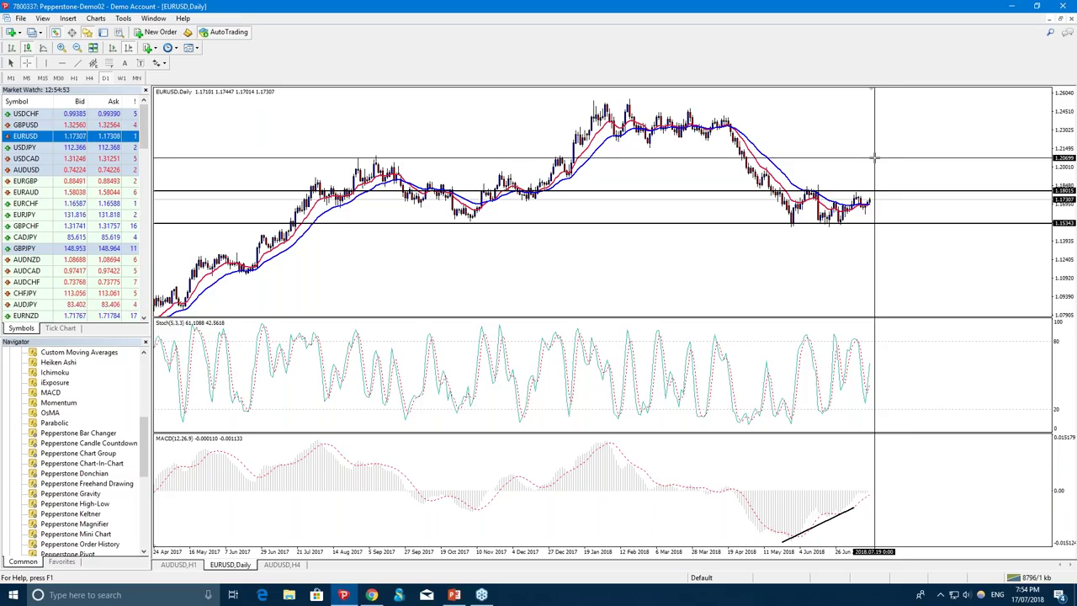
{"action": "left_click_drag", "start_coordinate": [875, 157], "coordinate": [829, 226]}
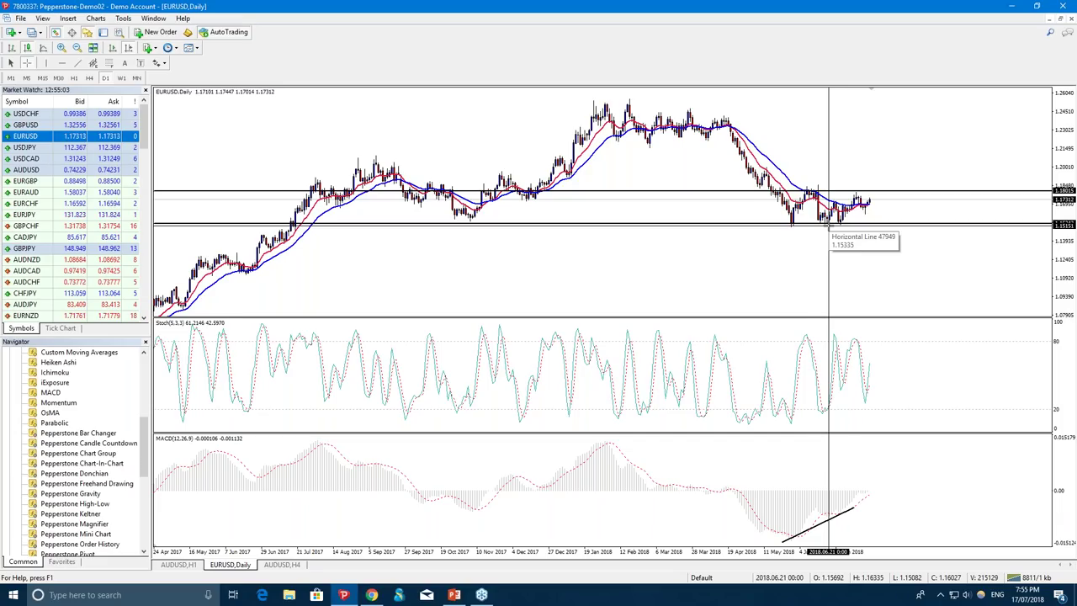
{"action": "left_click_drag", "start_coordinate": [830, 225], "coordinate": [839, 222]}
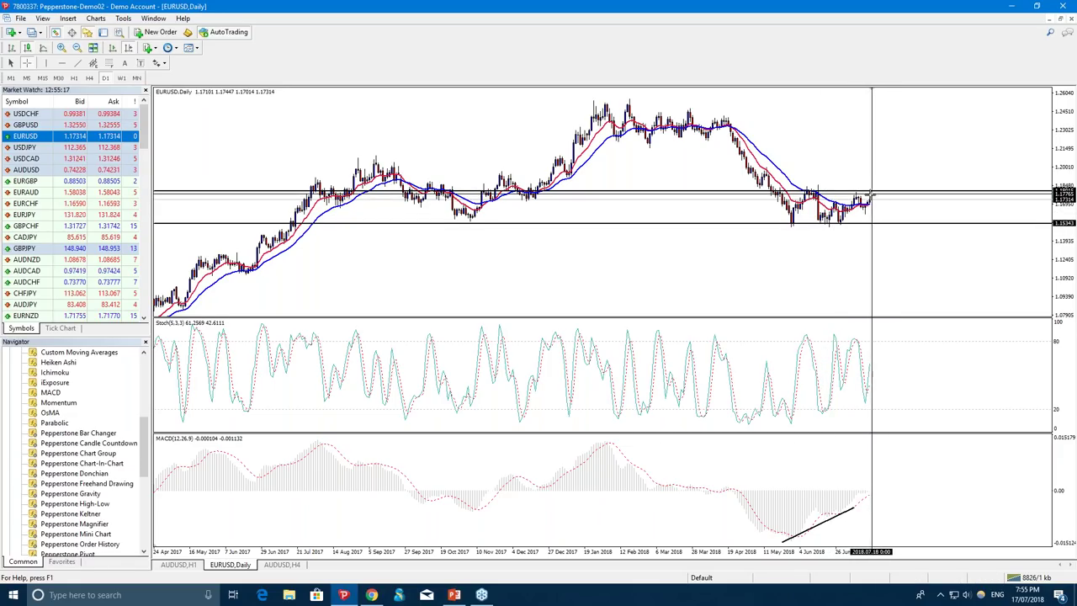
{"action": "mouse_move", "coordinate": [859, 207]}
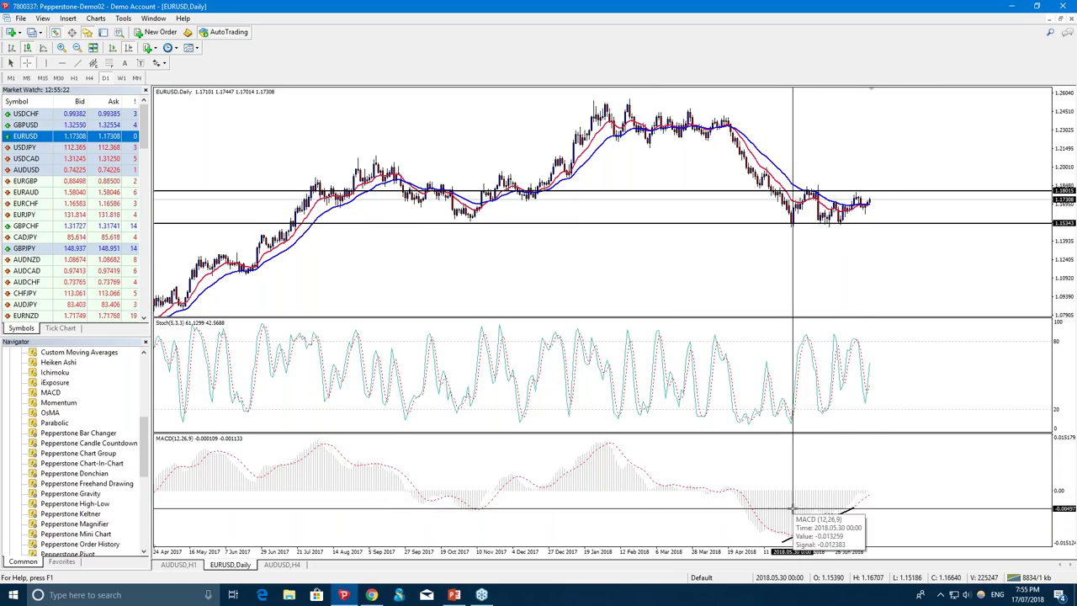
Examine the rising MACD trendline and the price area around the resistance line with the crosshair.
{"action": "mouse_move", "coordinate": [783, 537]}
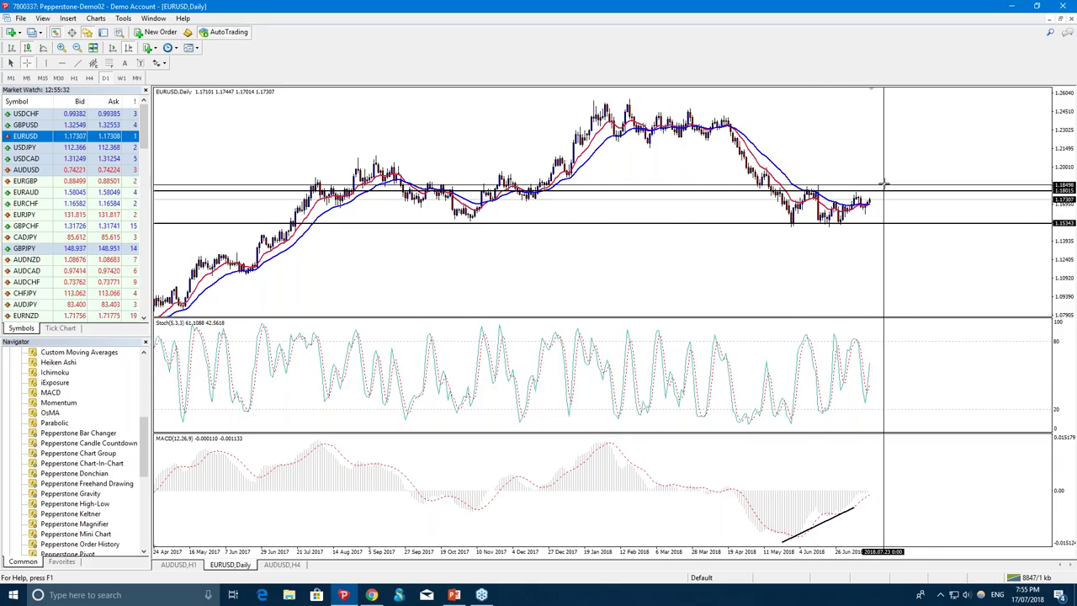
{"action": "left_click_drag", "start_coordinate": [885, 184], "coordinate": [880, 192]}
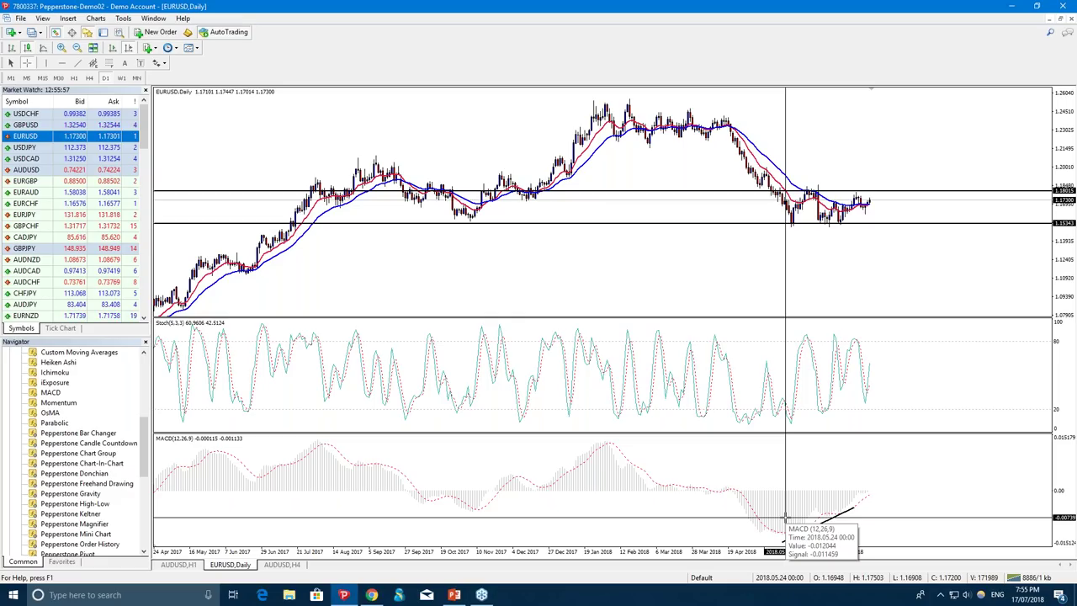
Switch to PowerPoint and present Webinar-july-indicators.pptx from slide 12, Bollinger Bands.
{"action": "left_click", "coordinate": [453, 595]}
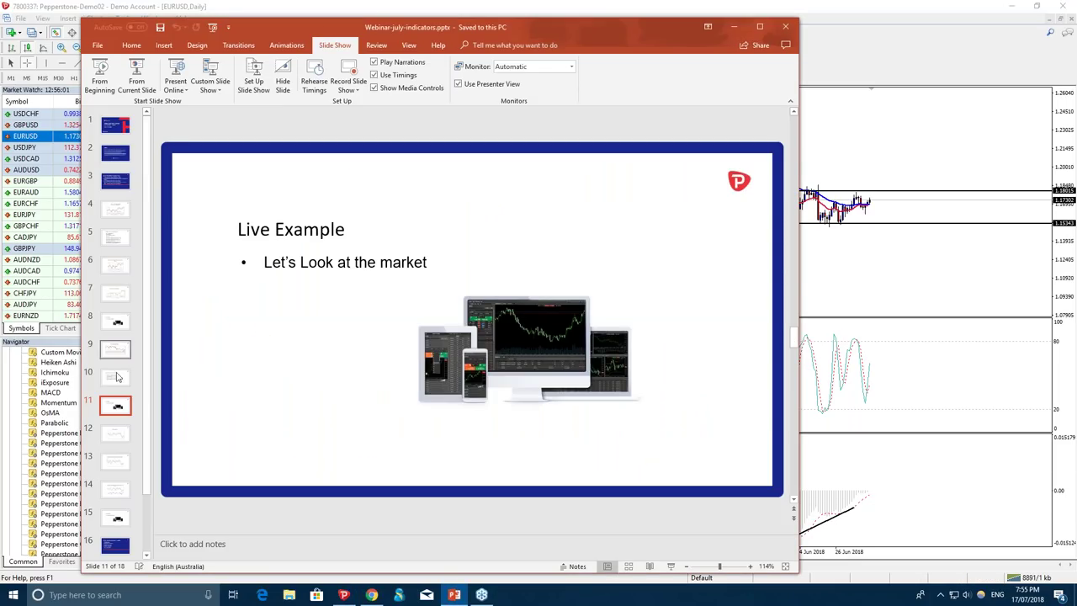
{"action": "left_click", "coordinate": [116, 433]}
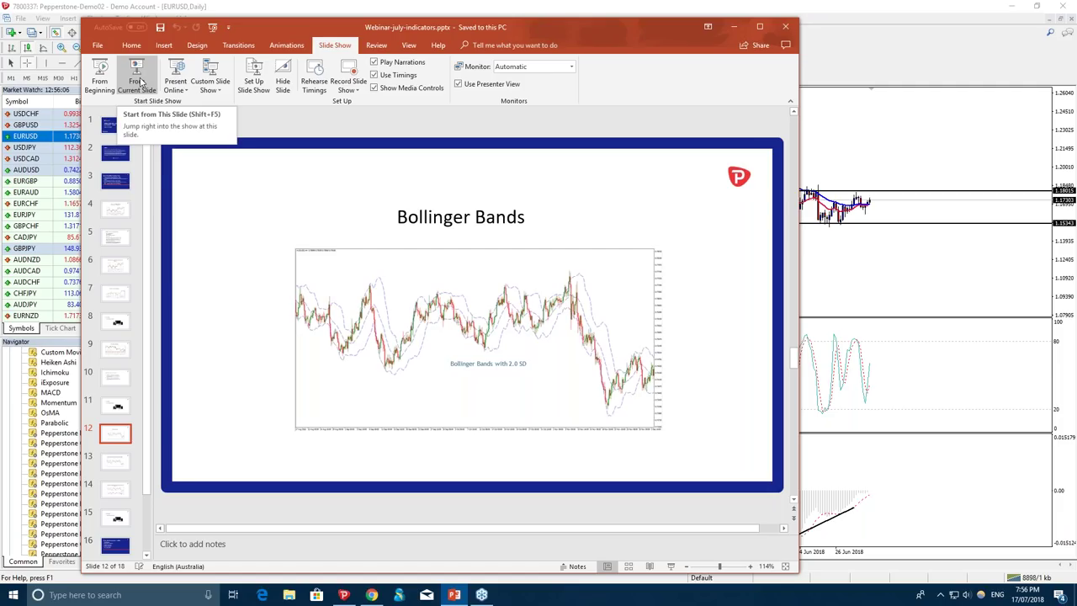
{"action": "left_click", "coordinate": [139, 81]}
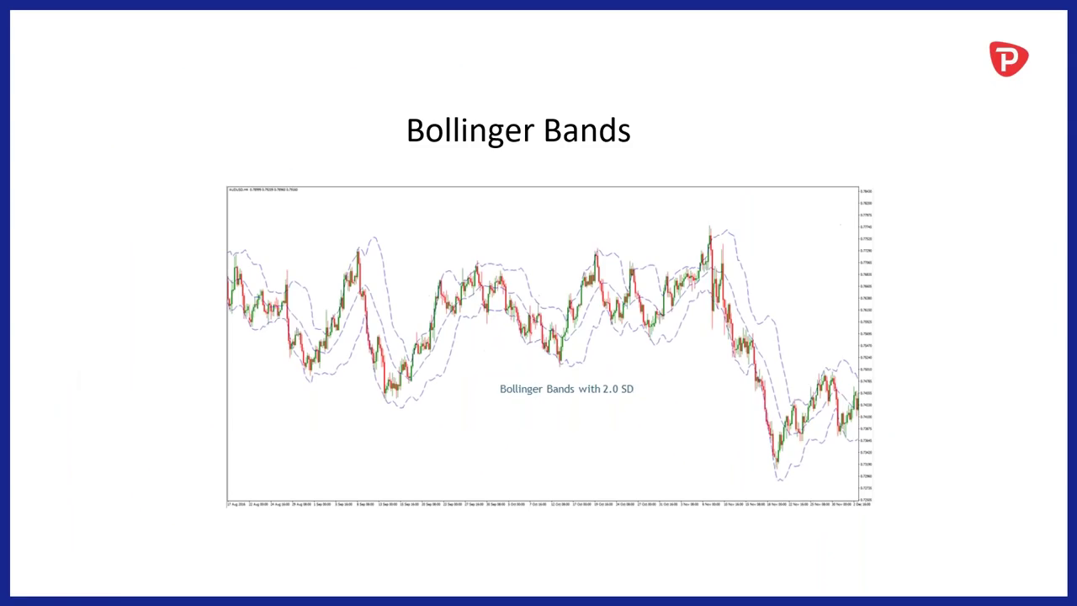
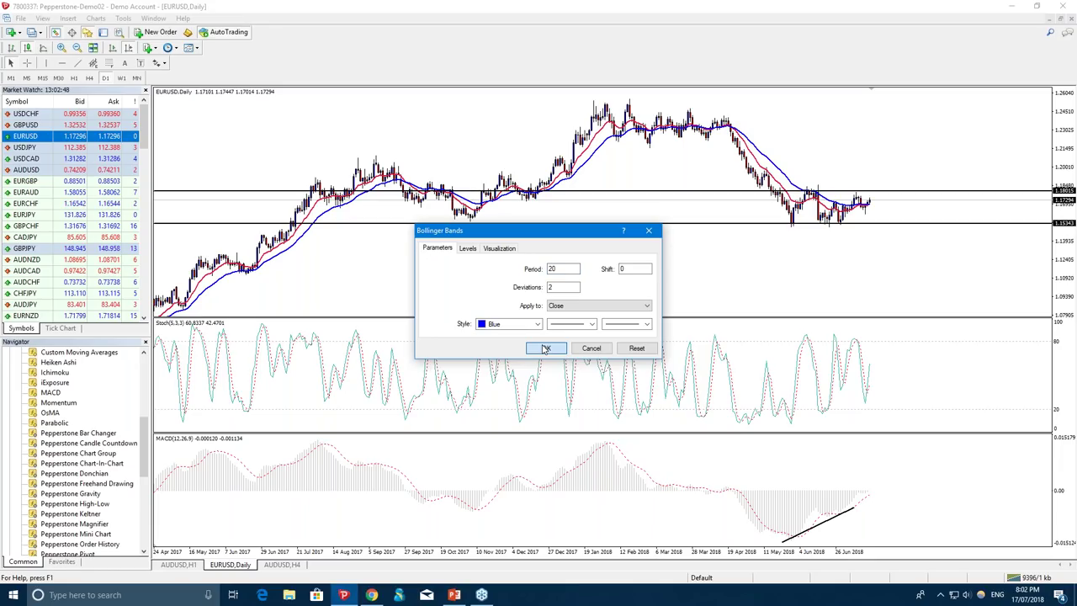
In MetaTrader 4, add blue Bollinger Bands with period 20, deviations 2, applied to Close, and show EURUSD on the H4 timeframe.
{"action": "left_click", "coordinate": [545, 349]}
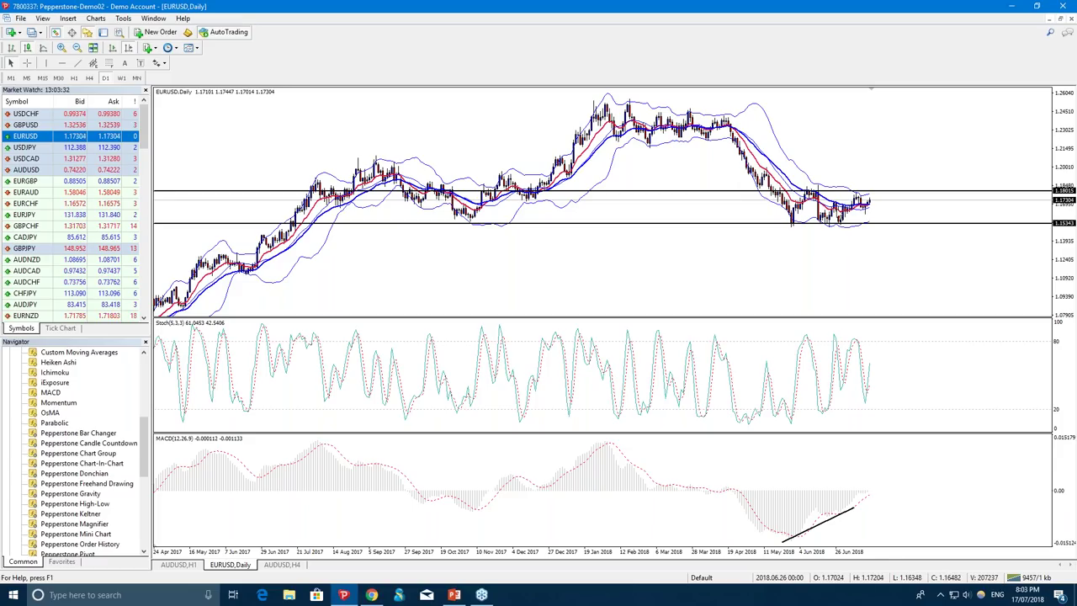
{"action": "left_click", "coordinate": [90, 77]}
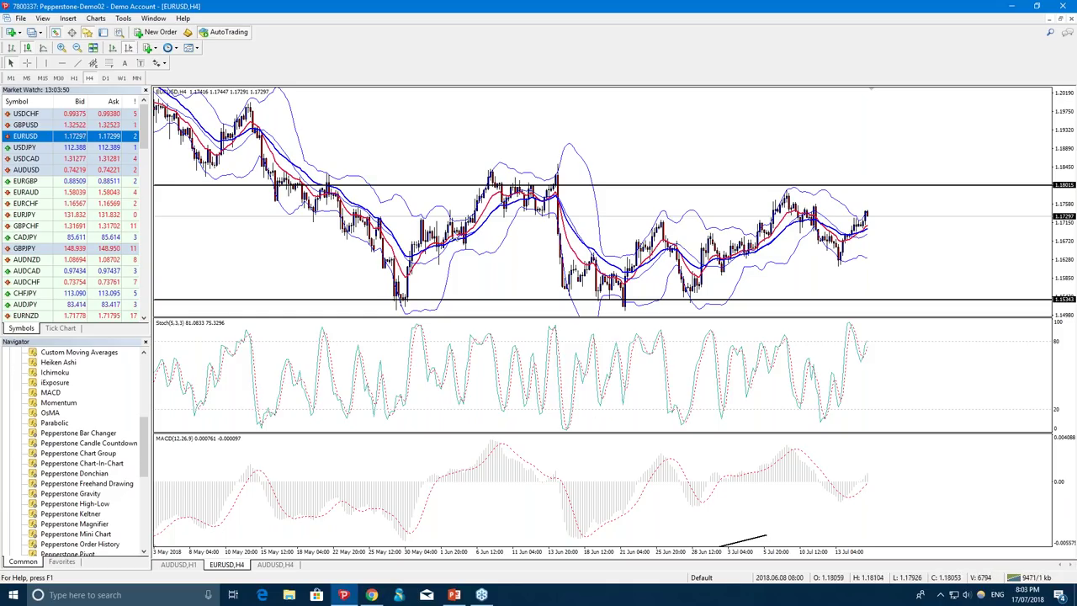
{"action": "left_click", "coordinate": [106, 78]}
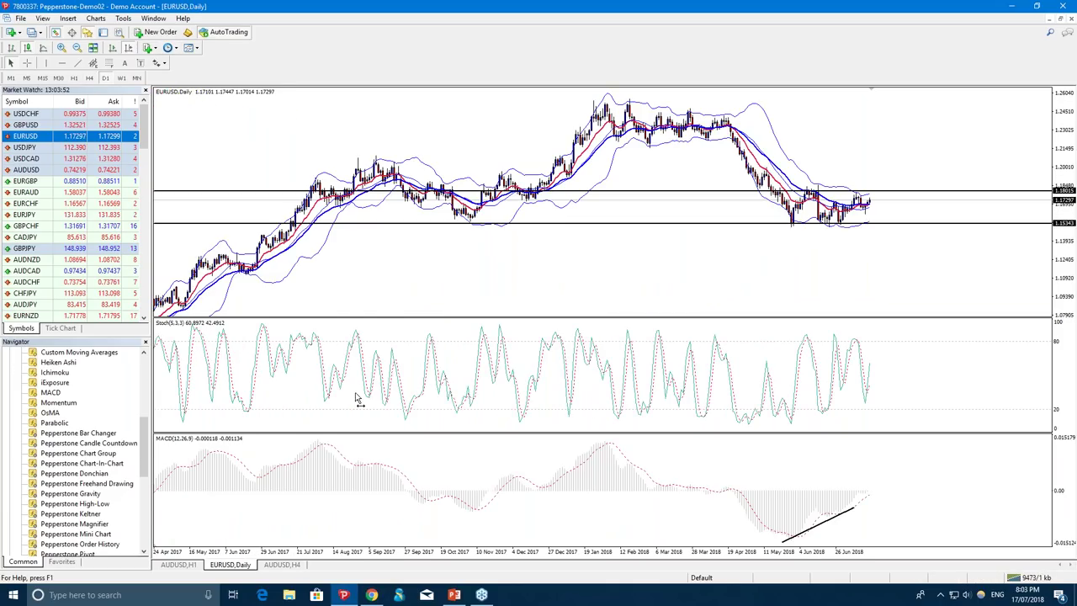
{"action": "left_click", "coordinate": [90, 77]}
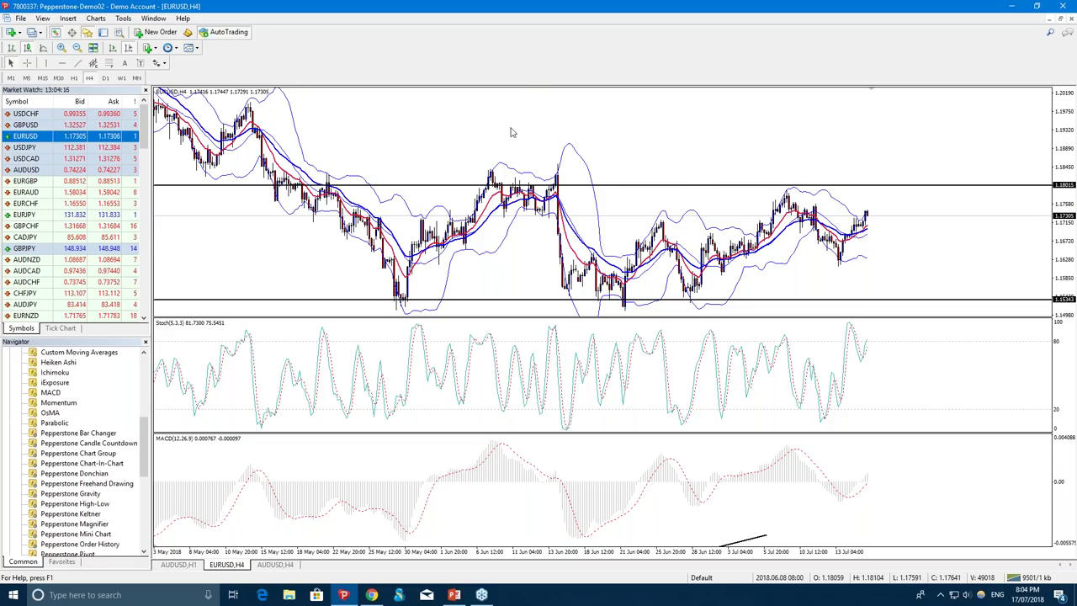
{"action": "left_click_drag", "start_coordinate": [1062, 132], "coordinate": [1068, 154]}
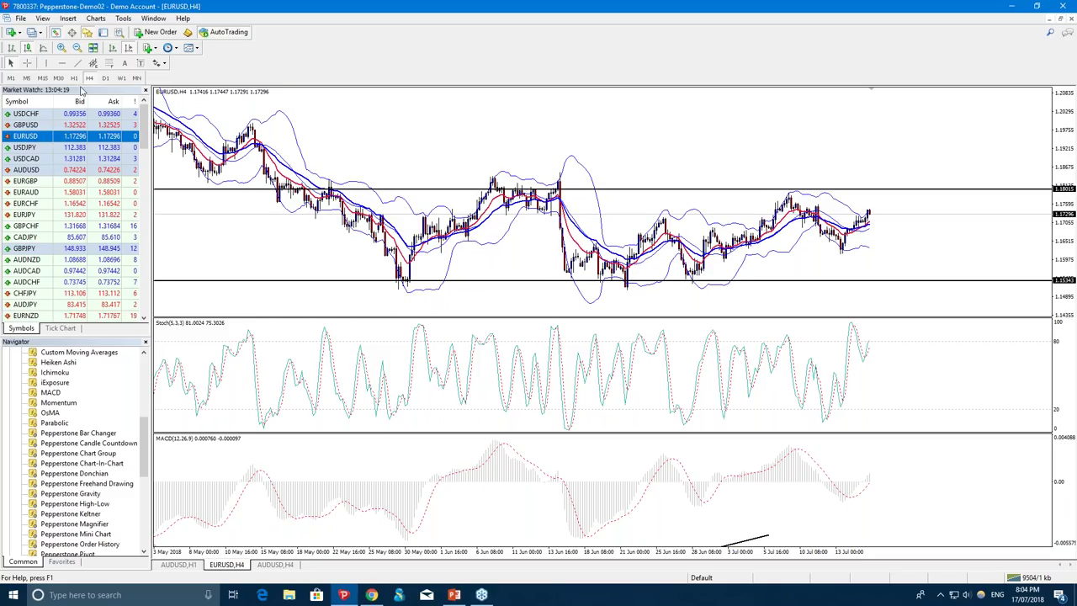
Examine the mid-June EURUSD price drop against the Bollinger Bands and the support line with the crosshair.
{"action": "left_click", "coordinate": [26, 63]}
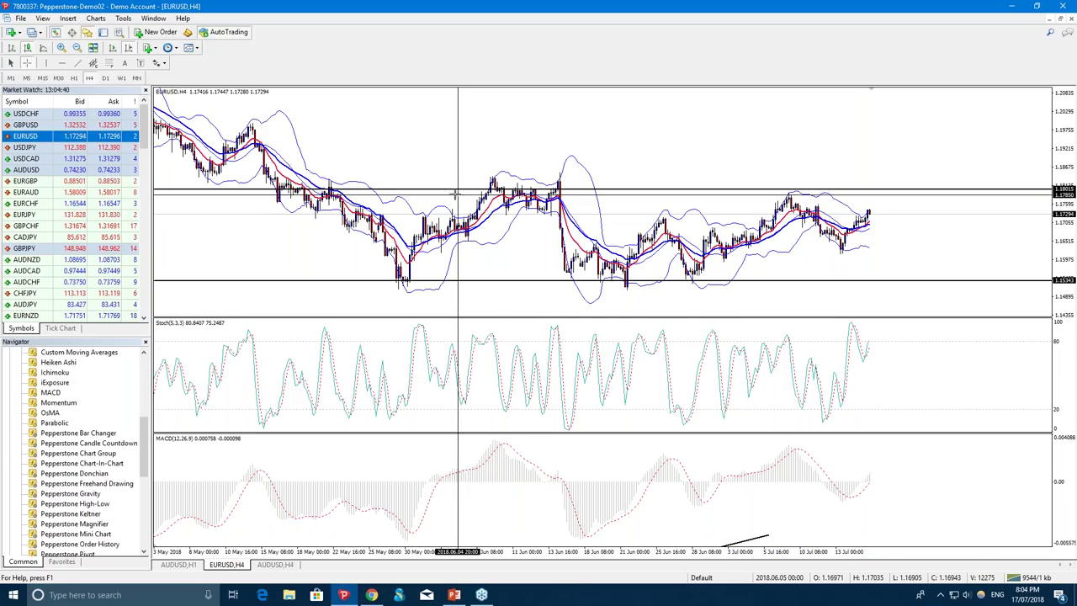
{"action": "left_click_drag", "start_coordinate": [518, 159], "coordinate": [572, 278]}
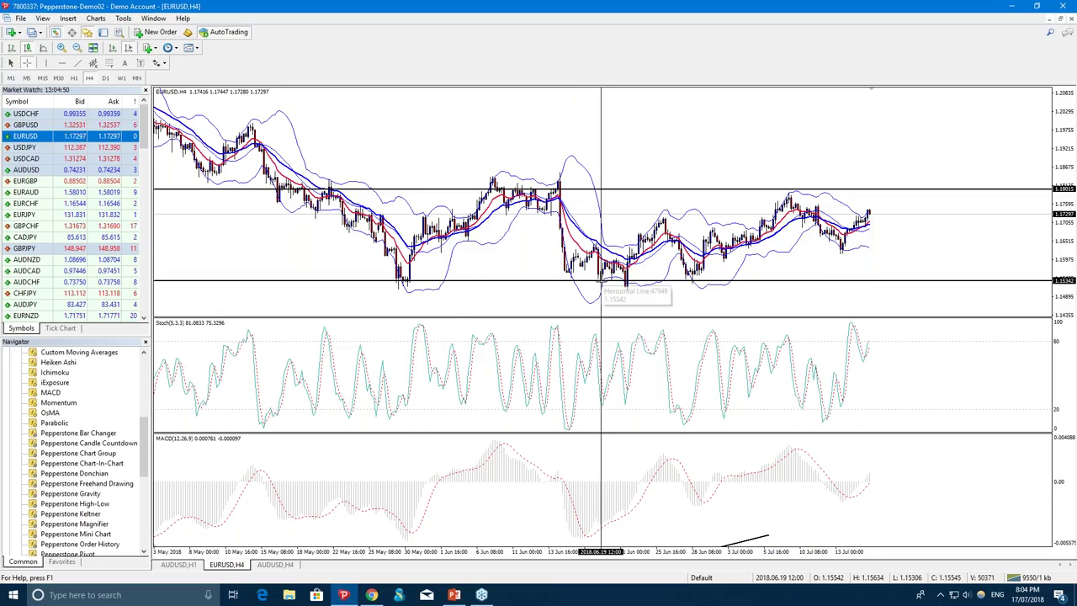
{"action": "left_click_drag", "start_coordinate": [602, 286], "coordinate": [618, 281]}
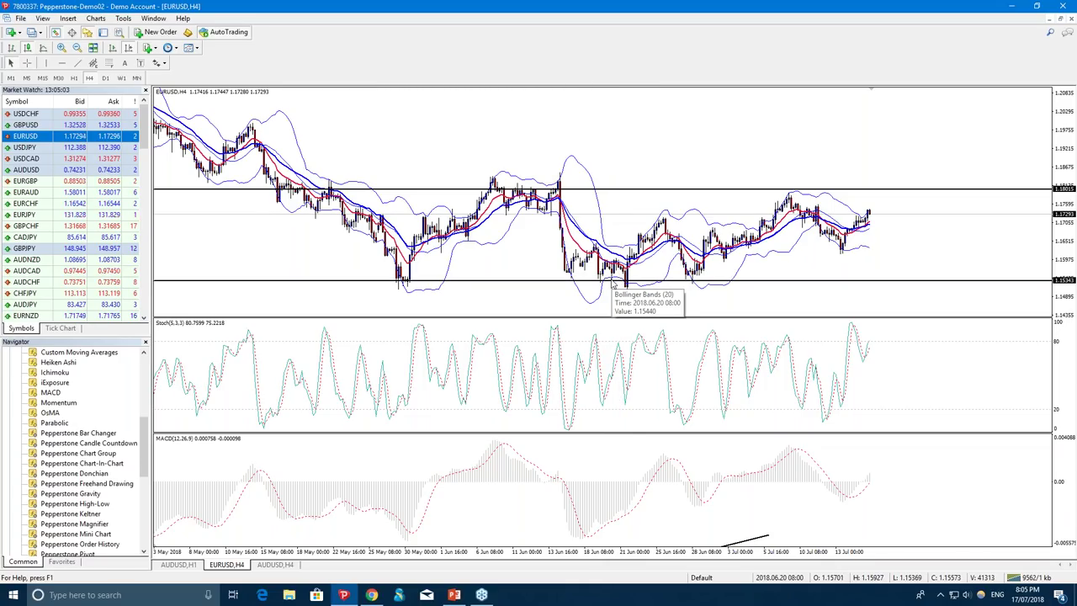
{"action": "left_click", "coordinate": [26, 63]}
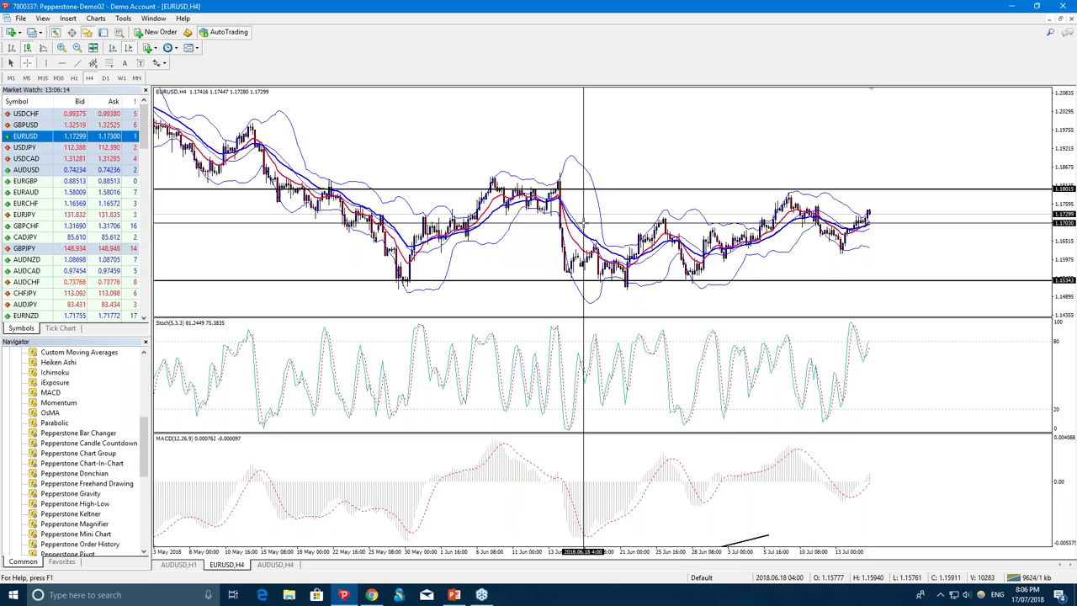
Load EURGBP into the H4 chart and bring the latest candles into view.
{"action": "left_click_drag", "start_coordinate": [25, 181], "coordinate": [179, 210]}
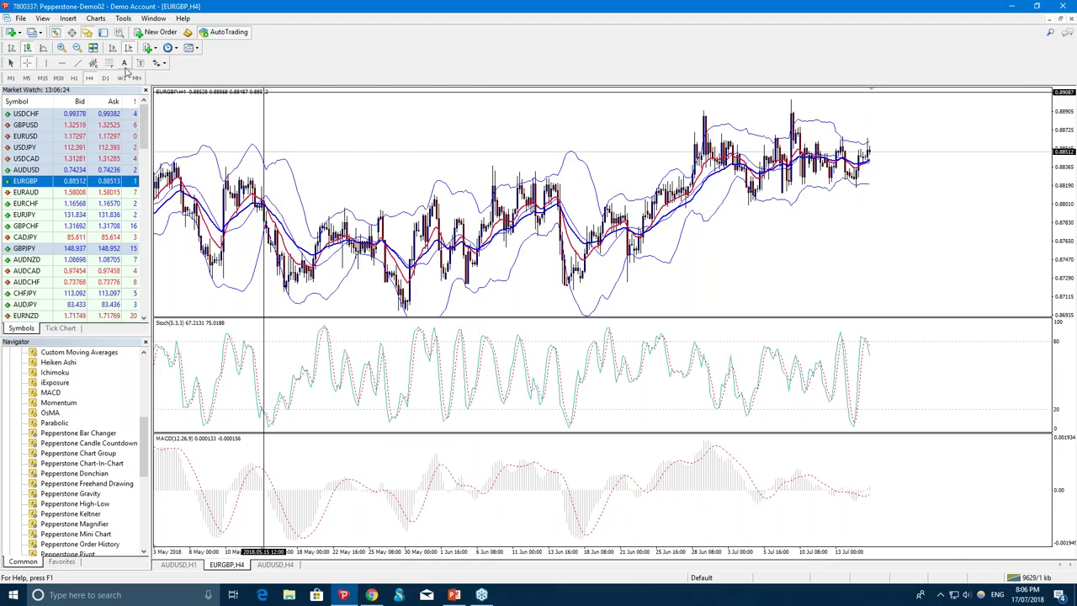
{"action": "left_click", "coordinate": [77, 47]}
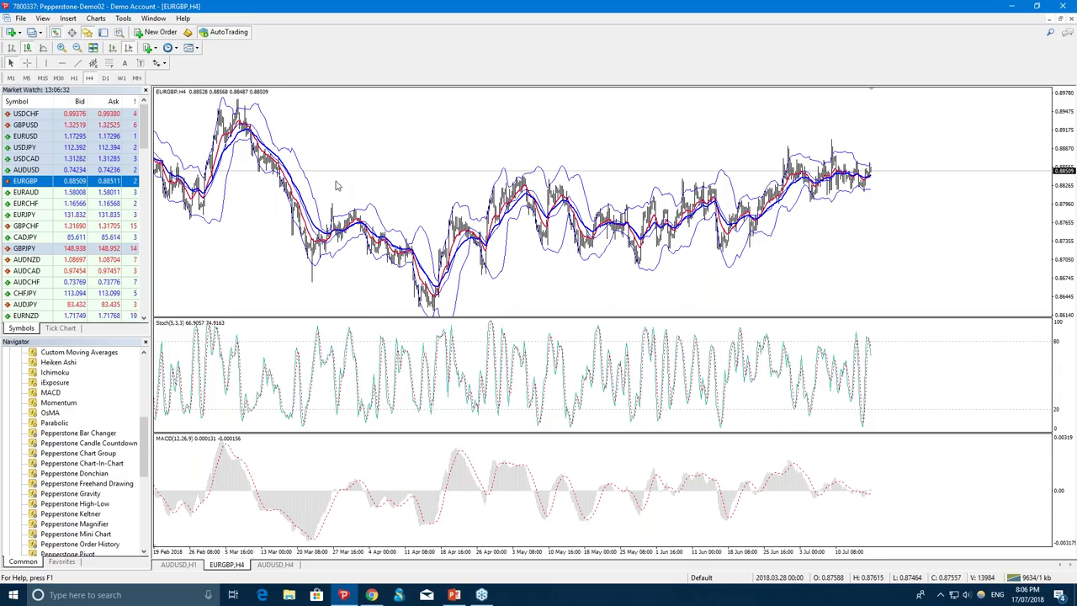
{"action": "left_click", "coordinate": [62, 47]}
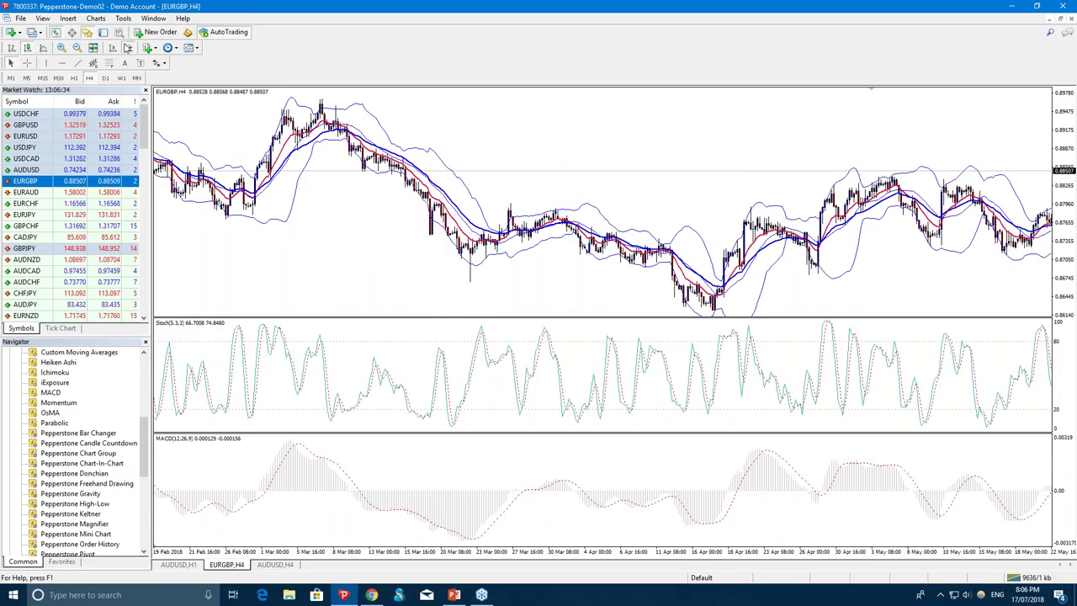
{"action": "left_click", "coordinate": [114, 48]}
Set the Bollinger Bands deviations to 3 on the EURGBP H4 chart.
{"action": "right_click", "coordinate": [752, 163]}
{"action": "left_click", "coordinate": [787, 169]}
{"action": "double_click", "coordinate": [557, 286]}
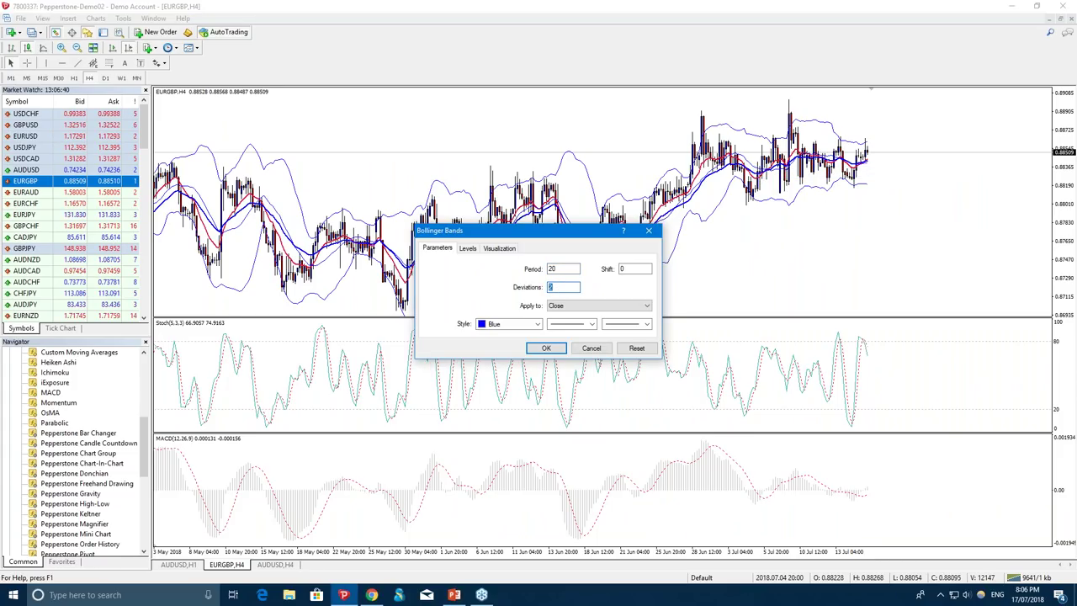
{"action": "type", "text": "3"}
{"action": "left_click", "coordinate": [546, 347]}
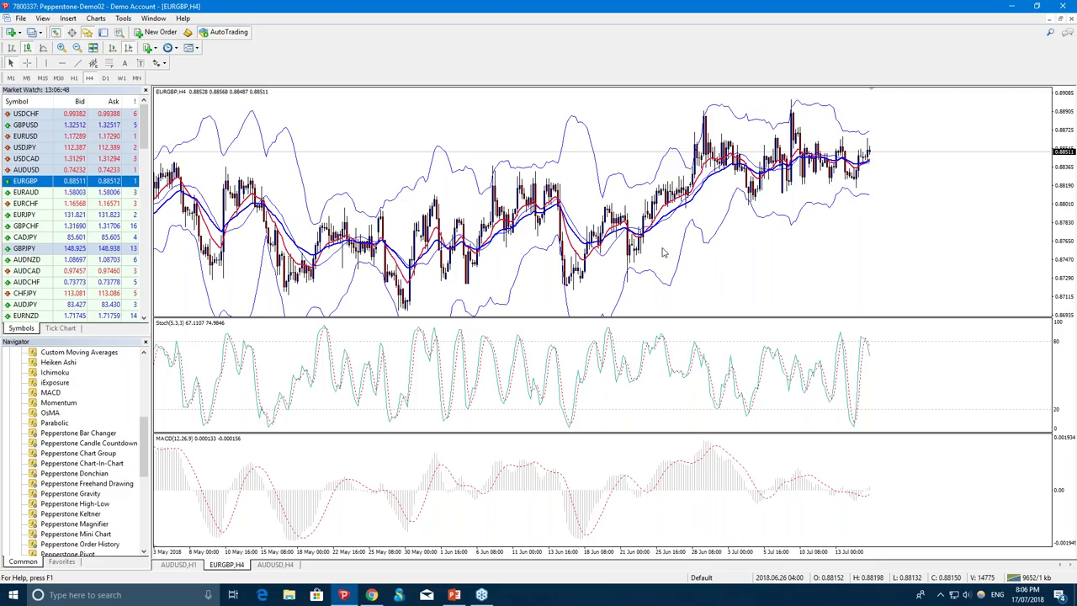
Examine how EURGBP price moves within the widened Bollinger Bands over the recent and earlier months.
{"action": "left_click", "coordinate": [27, 63]}
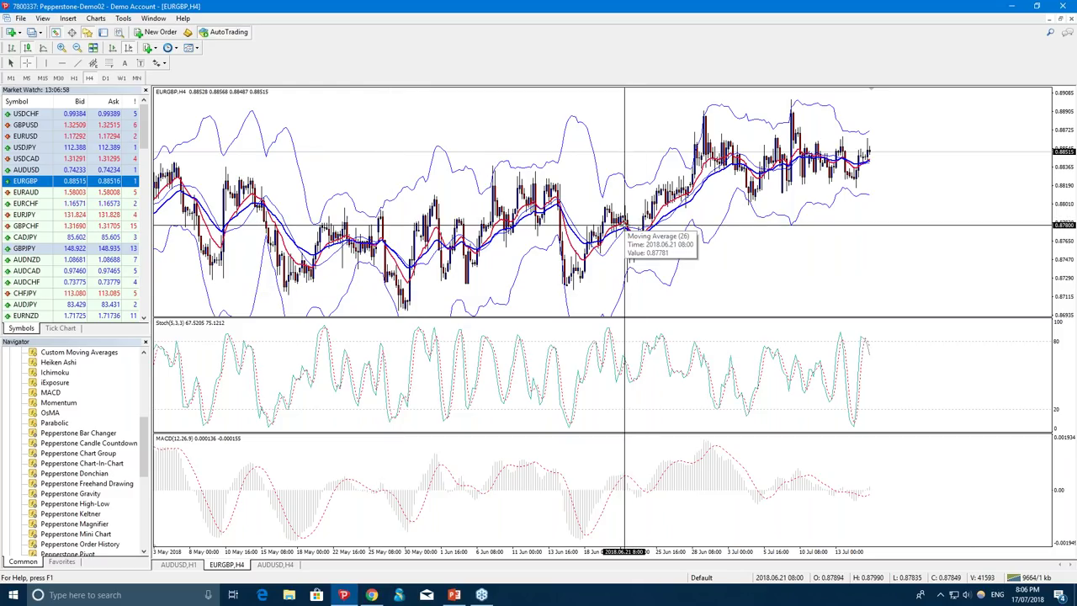
{"action": "left_click", "coordinate": [76, 48]}
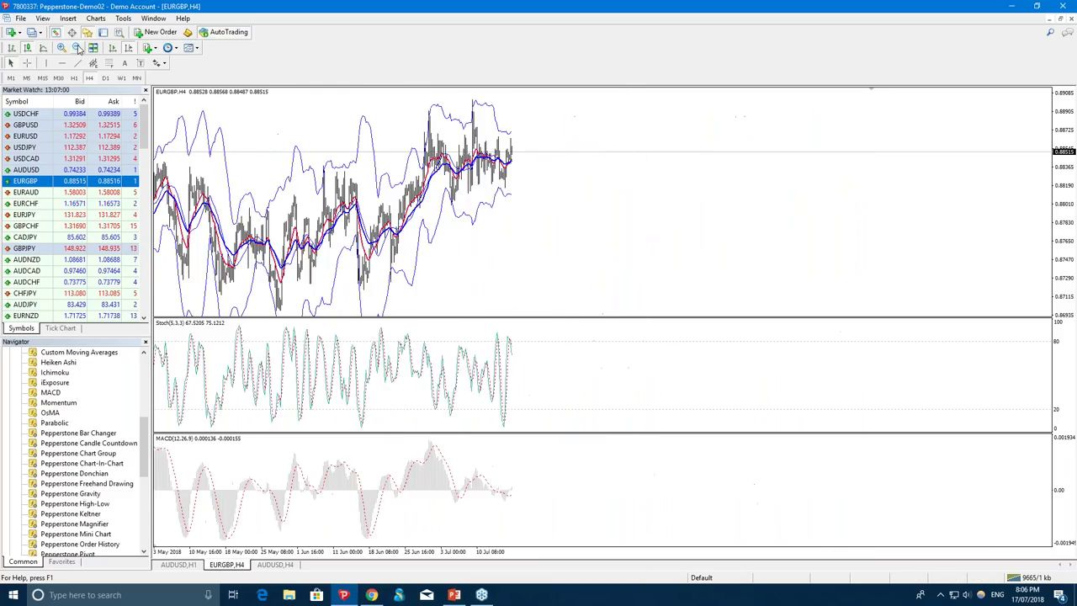
{"action": "left_click_drag", "start_coordinate": [361, 195], "coordinate": [432, 195]}
{"action": "left_click_drag", "start_coordinate": [654, 195], "coordinate": [456, 202]}
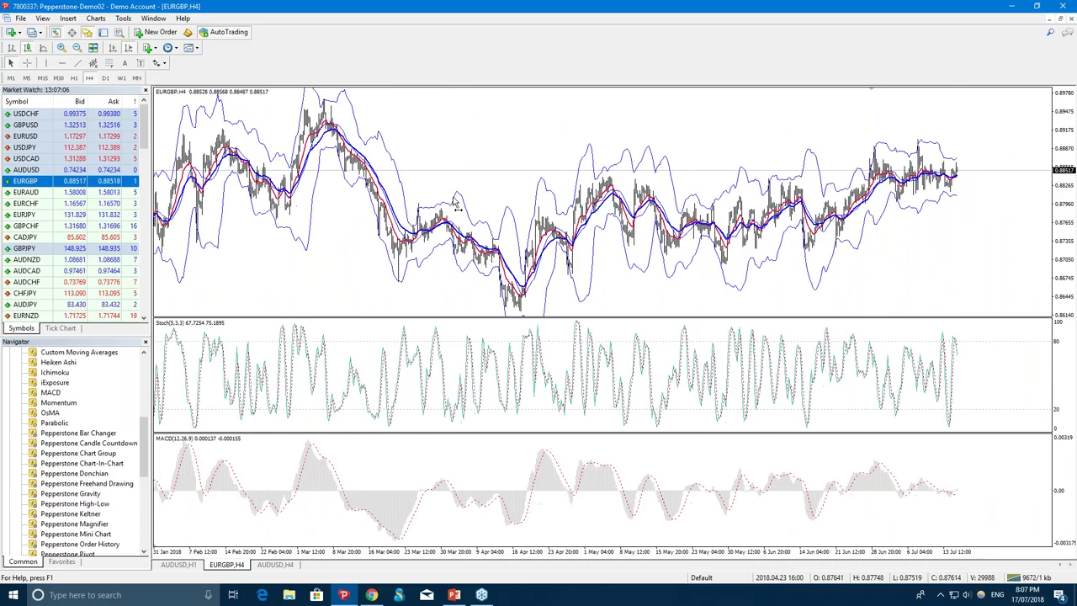
{"action": "left_click", "coordinate": [61, 48]}
{"action": "left_click", "coordinate": [128, 48]}
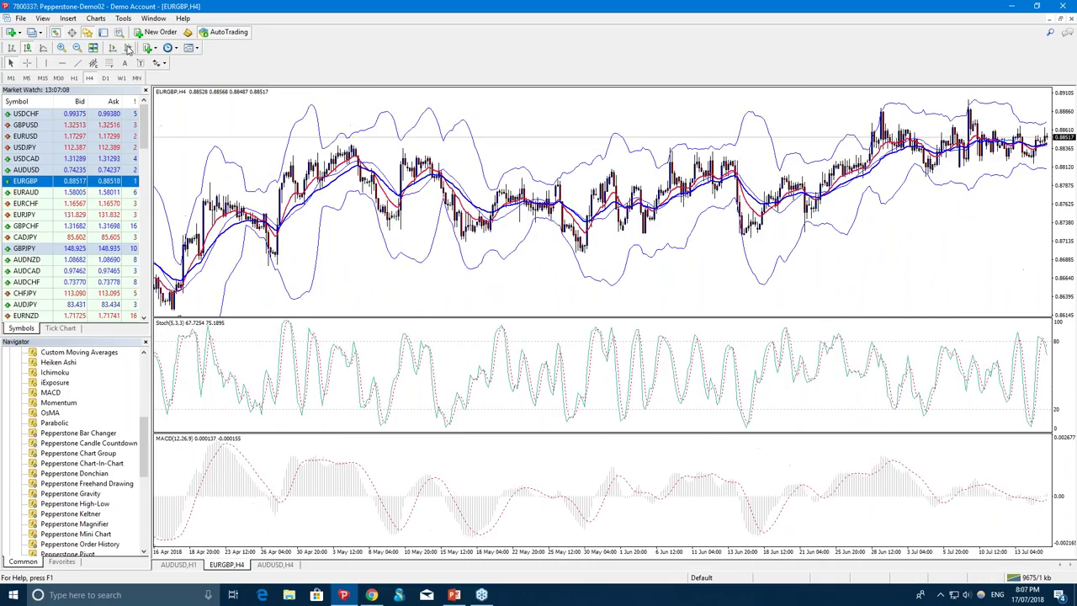
Set the Bollinger Bands deviations to 1.5 on the EURGBP H4 chart and check the late-June candles against the bands.
{"action": "right_click", "coordinate": [669, 223]}
{"action": "left_click", "coordinate": [690, 221]}
{"action": "double_click", "coordinate": [558, 288]}
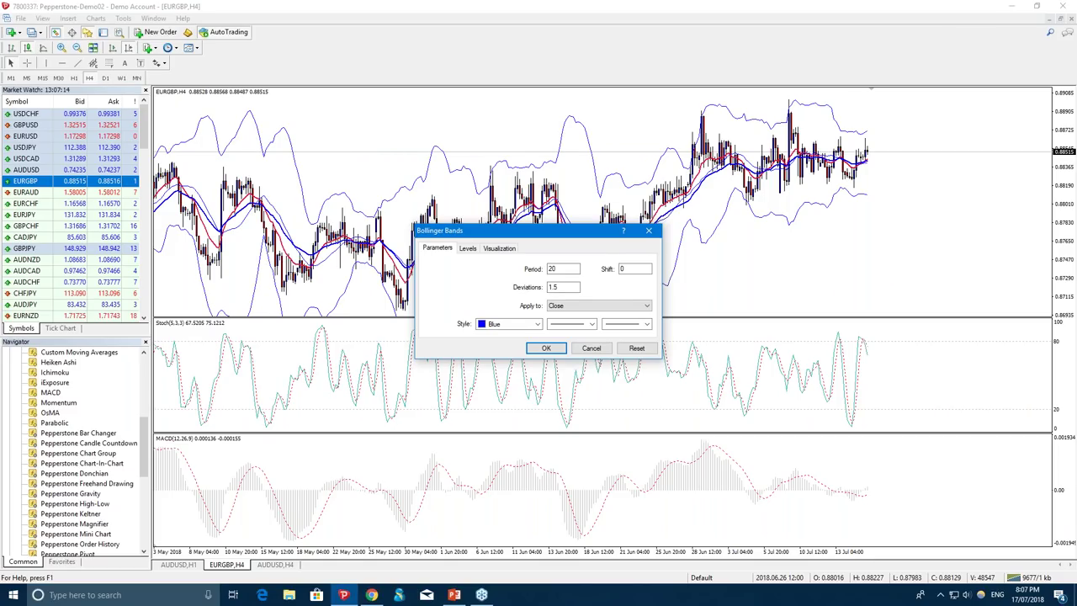
{"action": "left_click", "coordinate": [545, 348]}
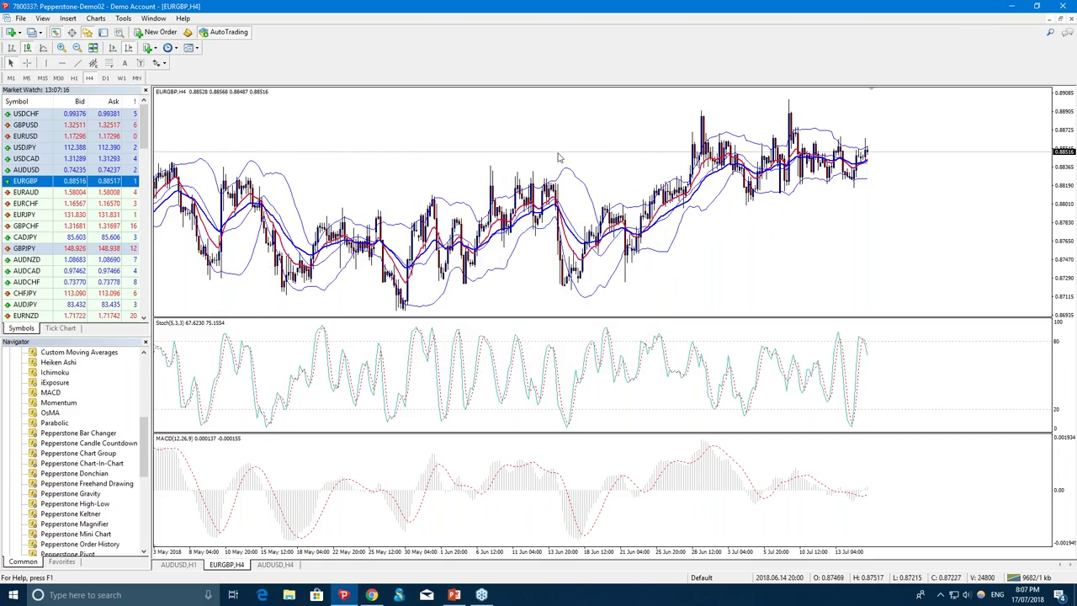
{"action": "left_click", "coordinate": [26, 63]}
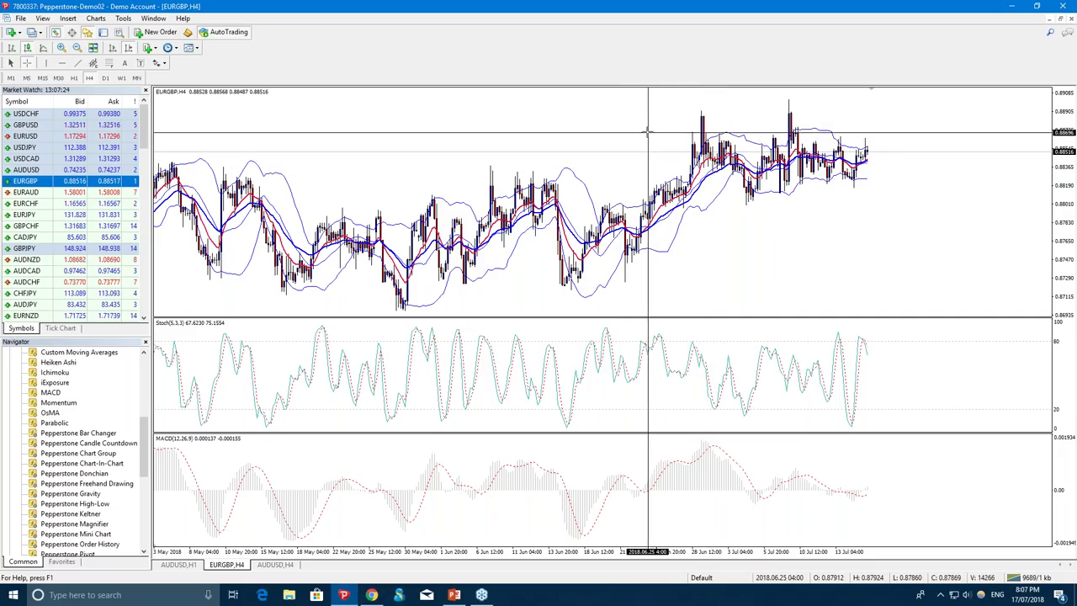
{"action": "key", "text": "Escape"}
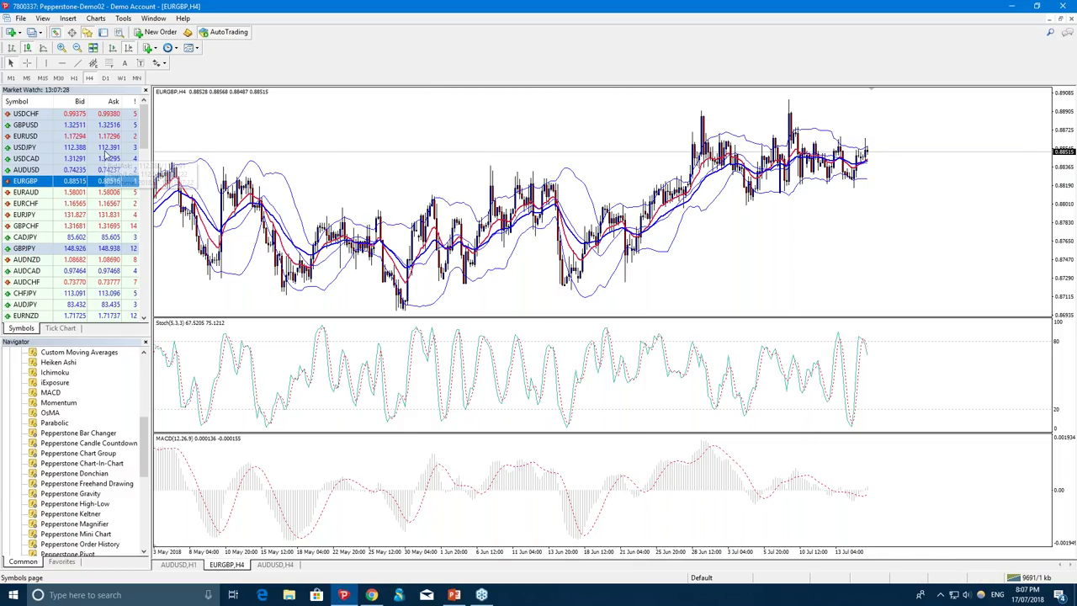
Load GBPJPY into the H4 chart and inspect its latest history, checking the June candles against the Bollinger Bands.
{"action": "left_click", "coordinate": [41, 159]}
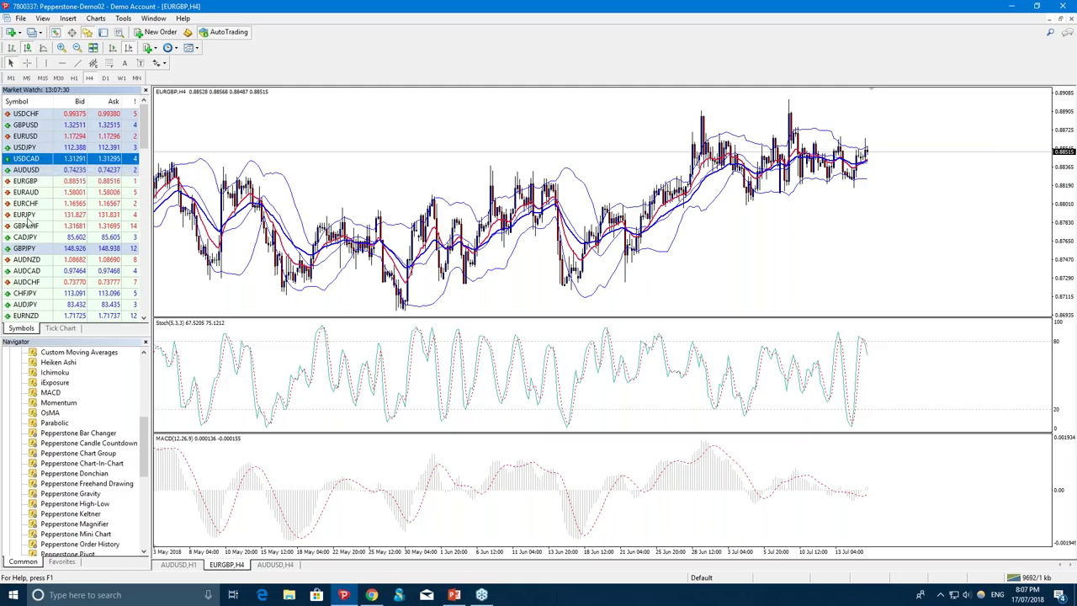
{"action": "left_click_drag", "start_coordinate": [26, 250], "coordinate": [501, 210]}
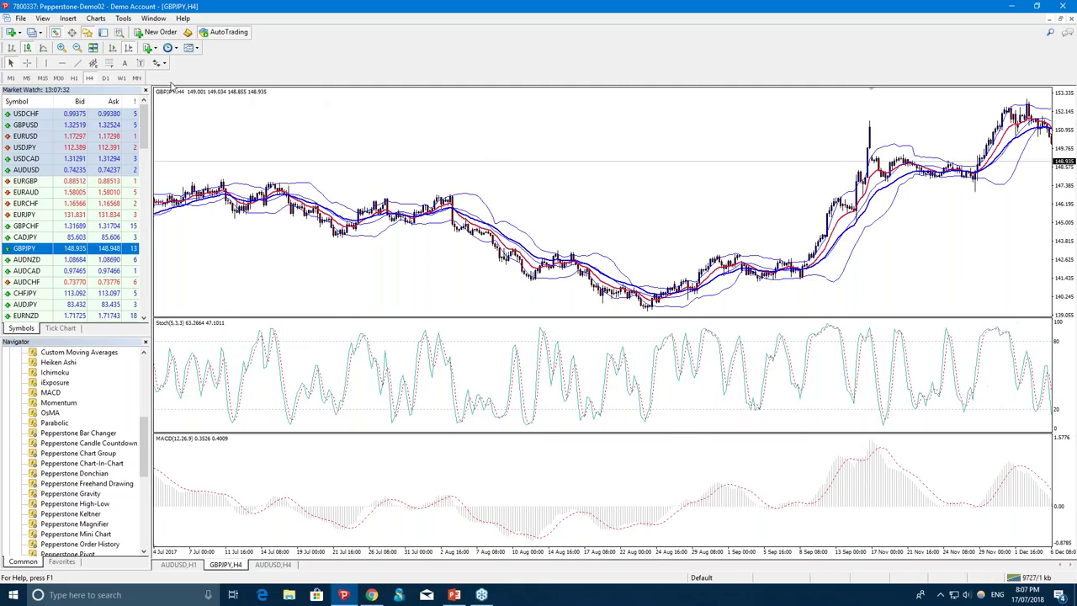
{"action": "left_click", "coordinate": [128, 50]}
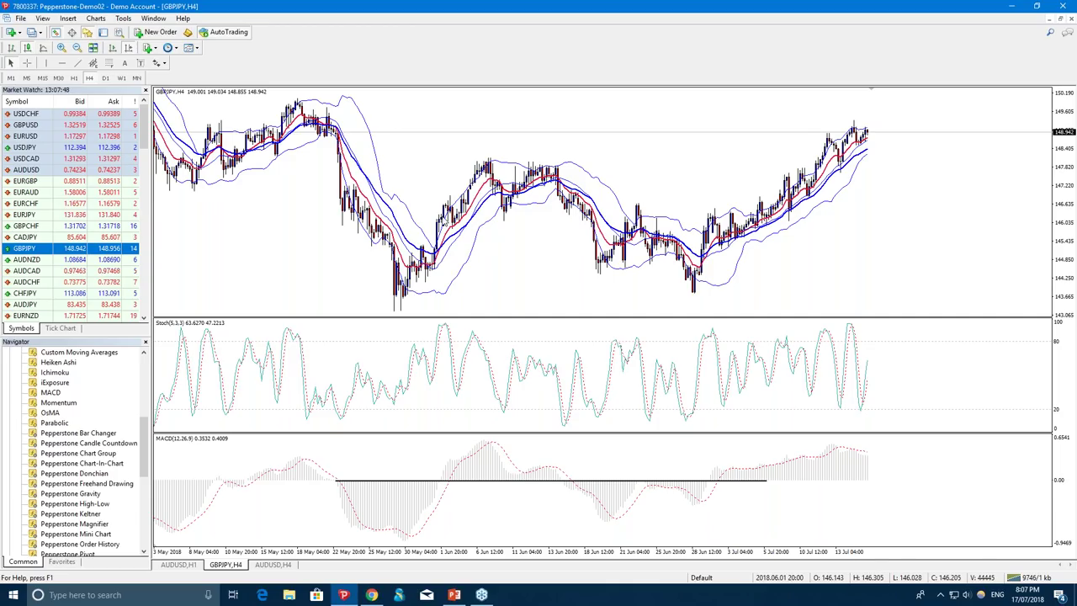
{"action": "mouse_move", "coordinate": [440, 223]}
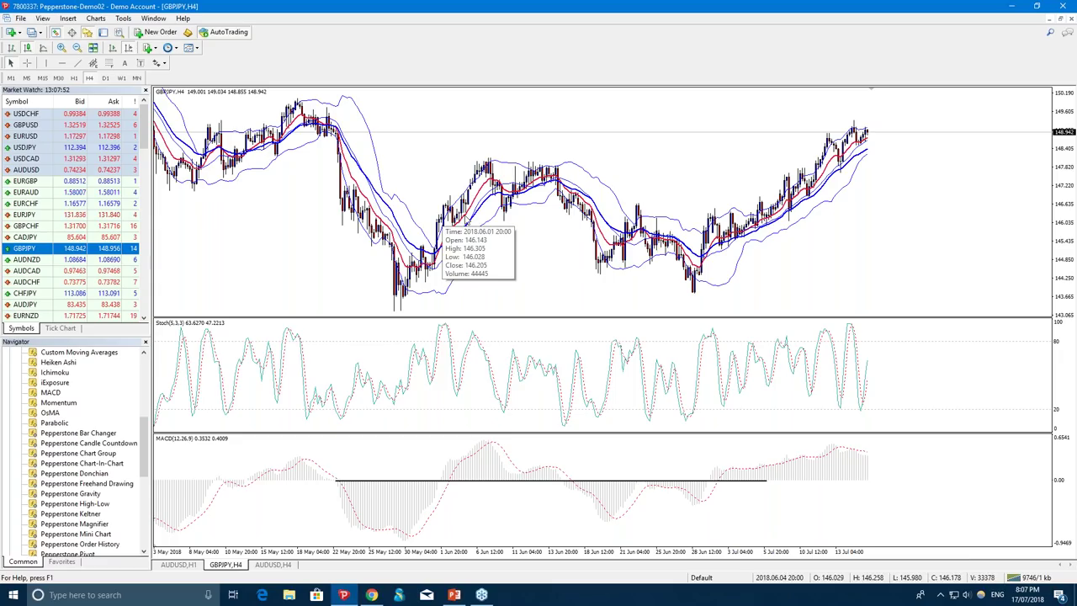
{"action": "mouse_move", "coordinate": [573, 197]}
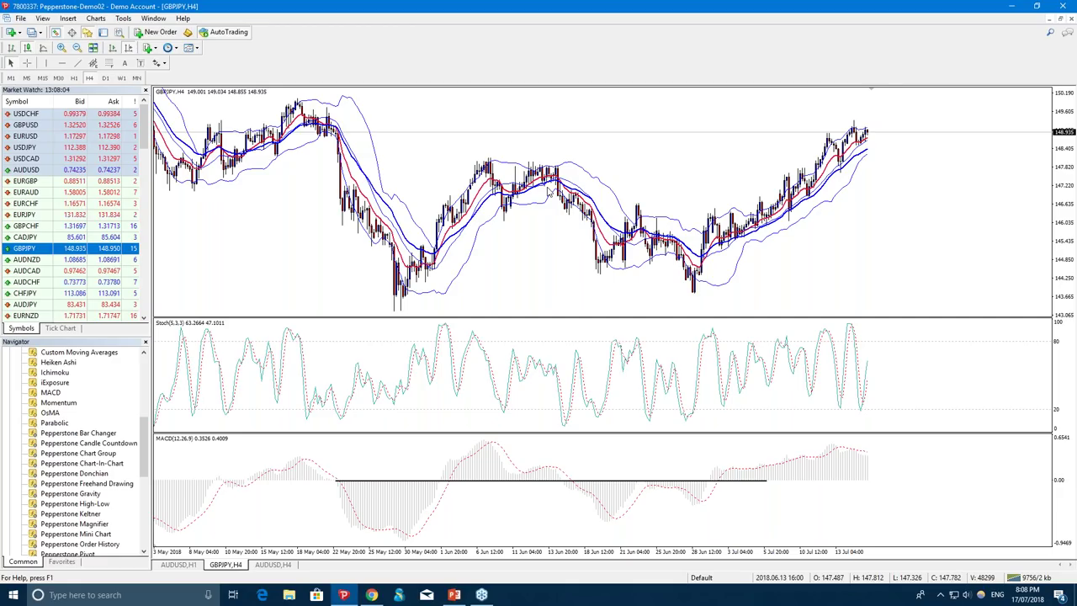
Set the Bollinger Bands deviations to 2 on the GBPJPY H4 chart.
{"action": "right_click", "coordinate": [380, 214]}
{"action": "left_click", "coordinate": [418, 221]}
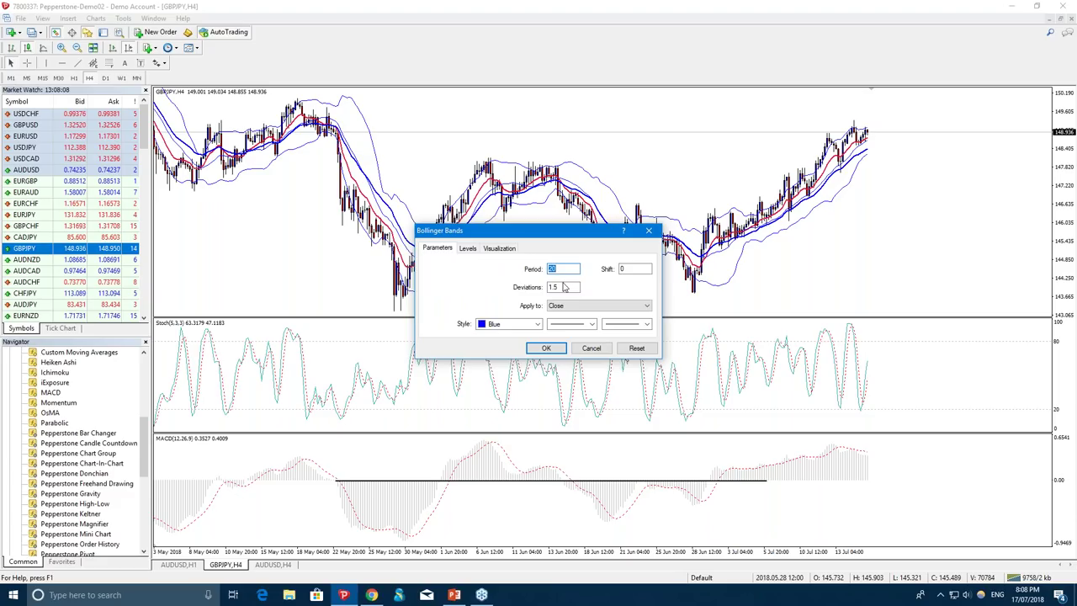
{"action": "double_click", "coordinate": [564, 286]}
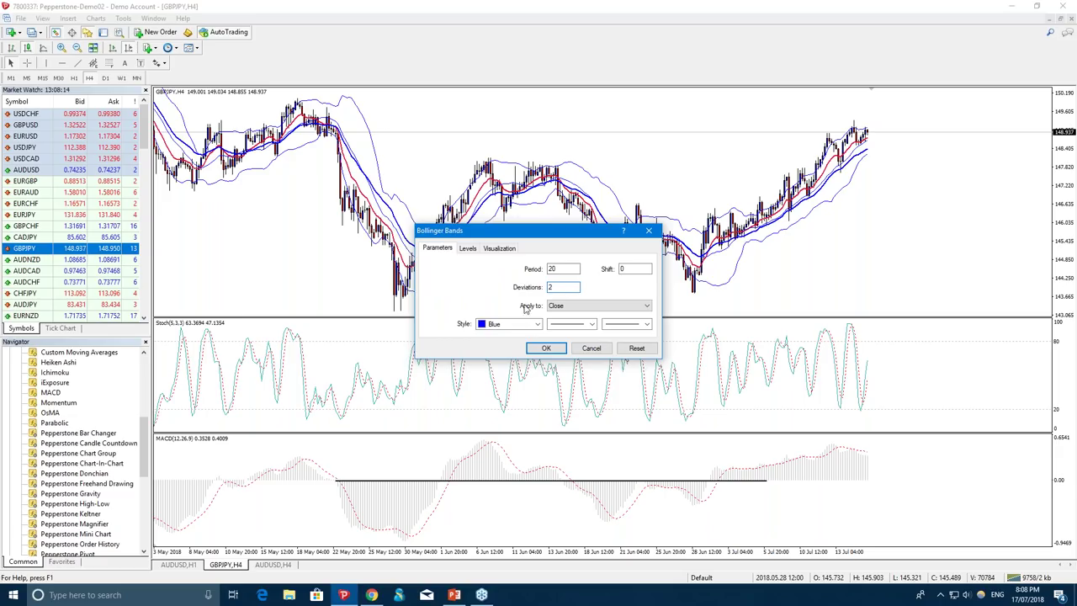
{"action": "left_click", "coordinate": [546, 347]}
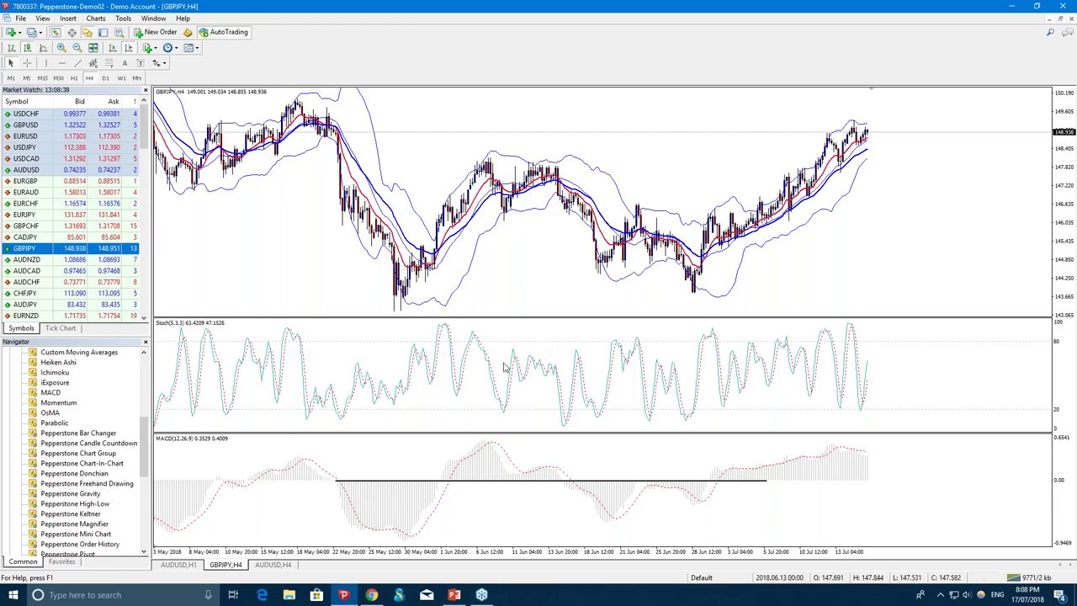
Switch to the PowerPoint presentation, start the slide show from the current slide and advance to "Other Indicators you can consider".
{"action": "left_click", "coordinate": [454, 595]}
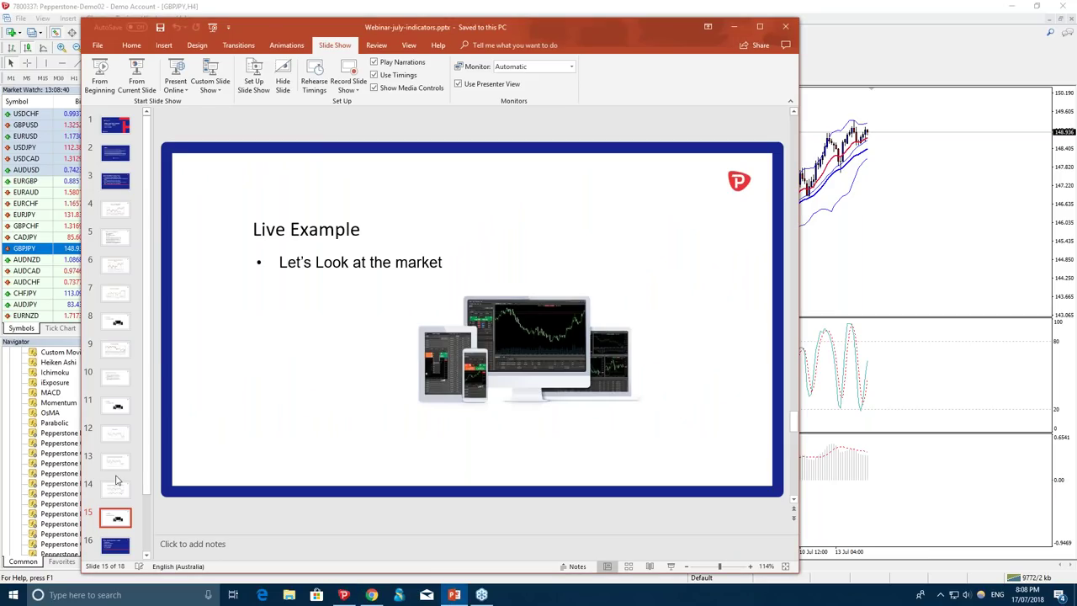
{"action": "left_click", "coordinate": [147, 75]}
{"action": "key", "text": "Right"}
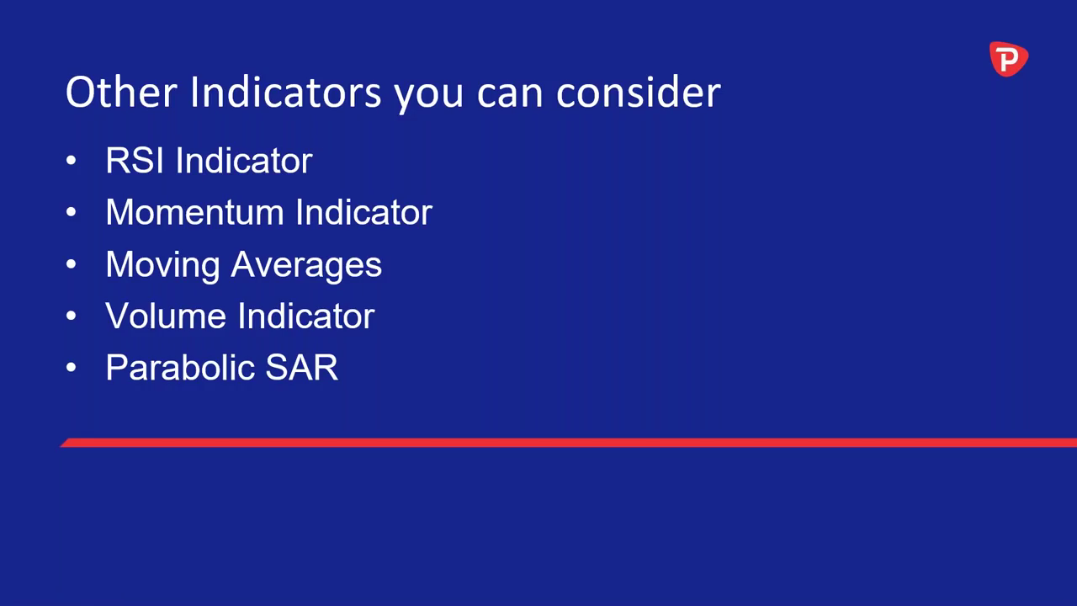
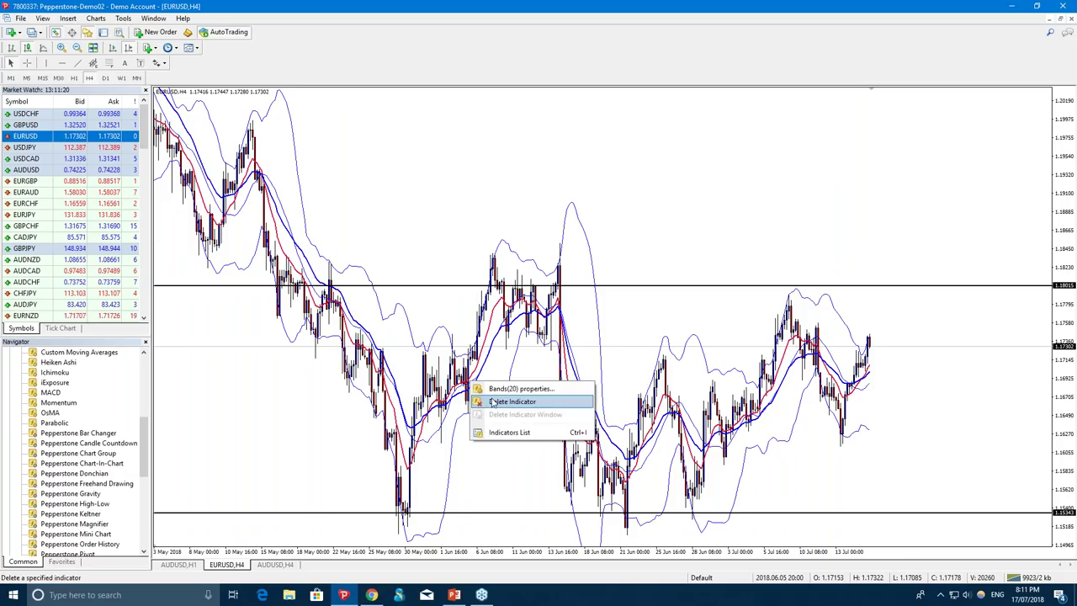
Remove the Bollinger Bands from the EURUSD H4 chart and give the blue exponential moving average a much longer period.
{"action": "right_click", "coordinate": [501, 334]}
{"action": "left_click", "coordinate": [530, 335]}
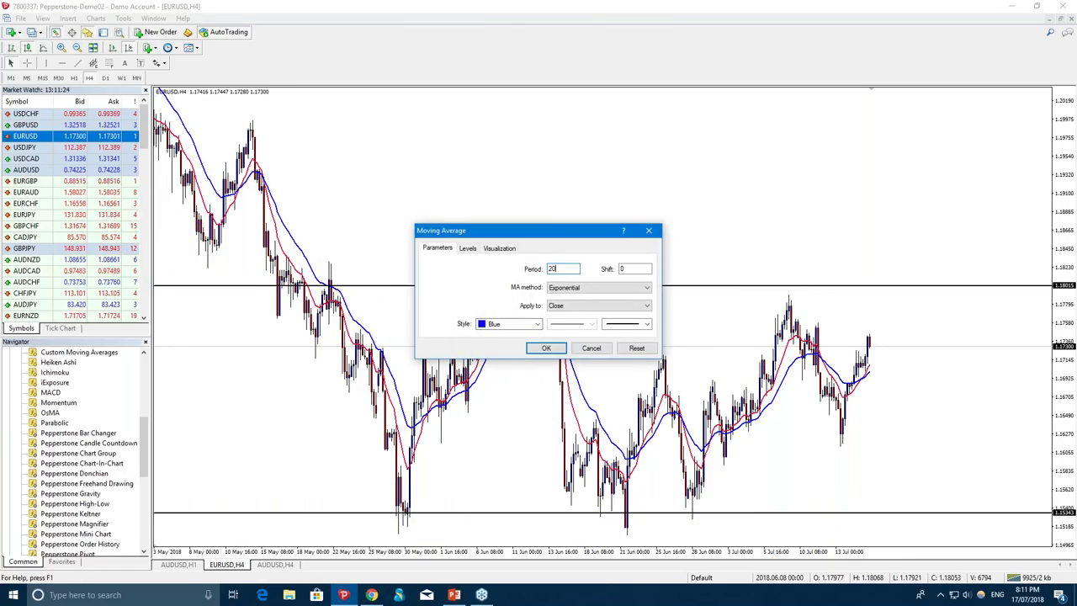
{"action": "left_click", "coordinate": [546, 347]}
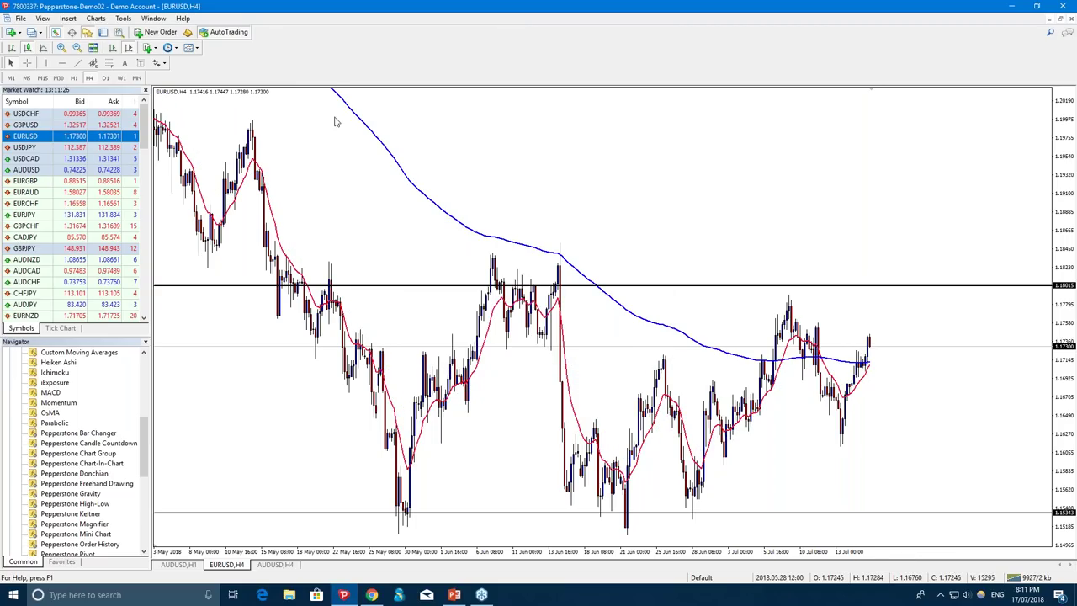
Show EURUSD on the daily timeframe and examine price against the long-period moving average back to early 2016.
{"action": "left_click", "coordinate": [105, 78]}
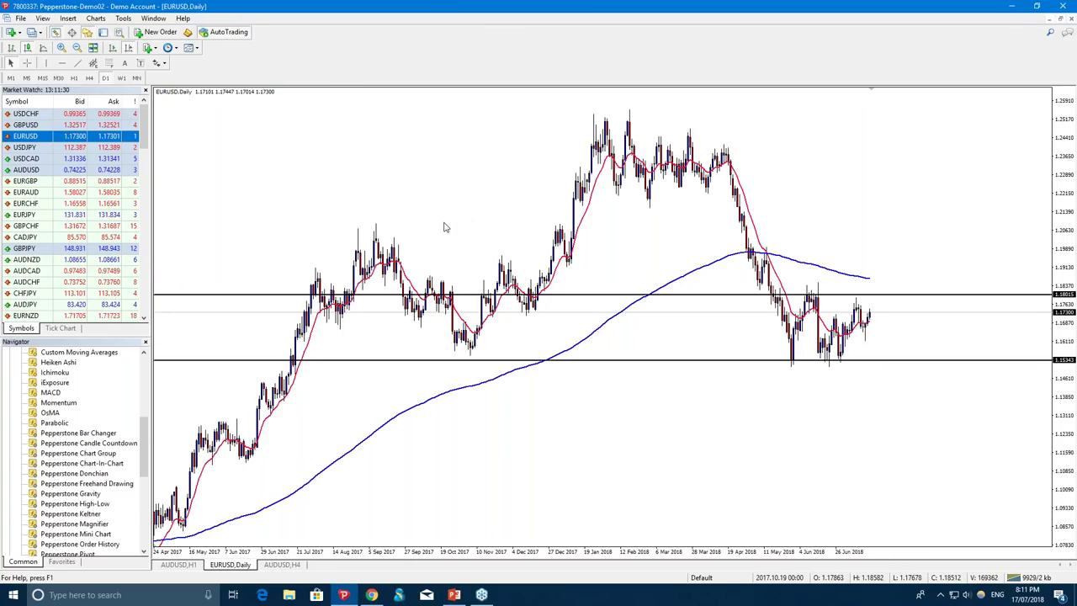
{"action": "left_click_drag", "start_coordinate": [347, 307], "coordinate": [436, 282]}
{"action": "left_click_drag", "start_coordinate": [215, 509], "coordinate": [353, 441]}
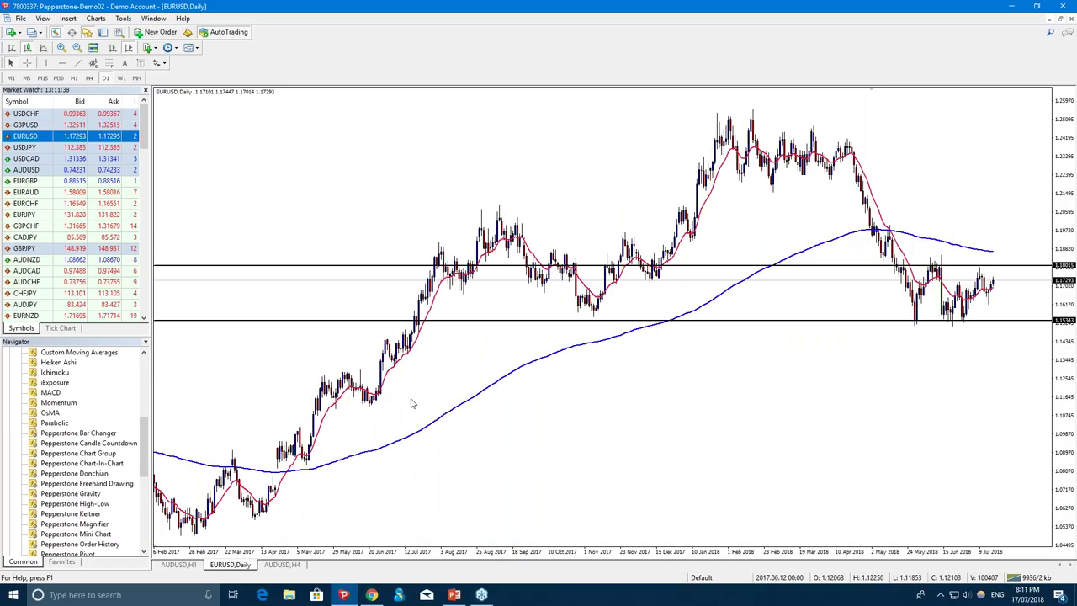
{"action": "middle_click", "coordinate": [698, 309]}
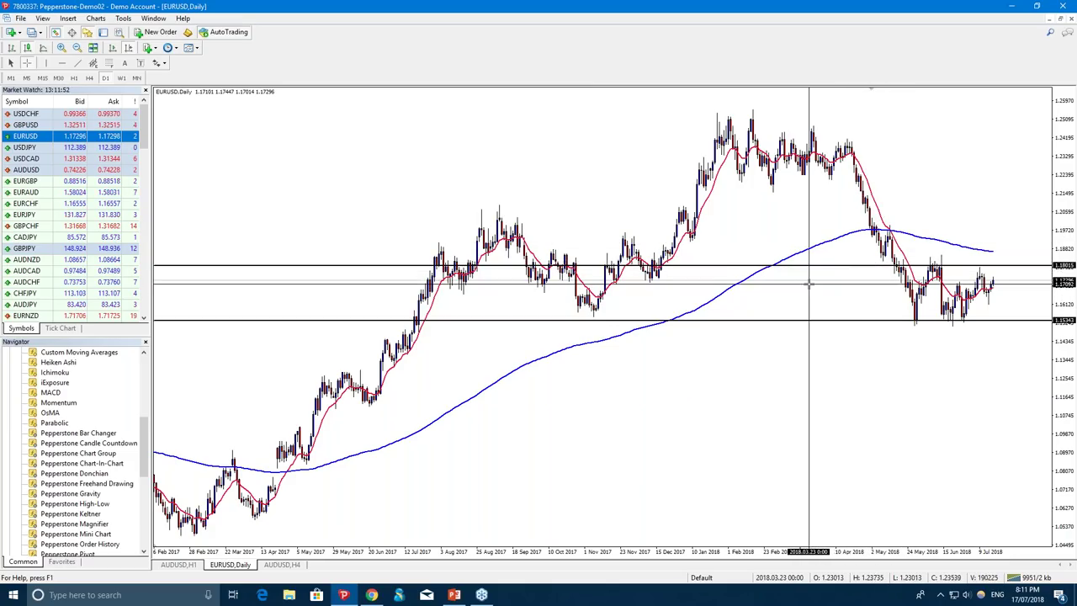
{"action": "middle_click", "coordinate": [371, 362]}
{"action": "left_click_drag", "start_coordinate": [370, 362], "coordinate": [421, 219]}
{"action": "left_click", "coordinate": [76, 47]}
{"action": "left_click_drag", "start_coordinate": [238, 137], "coordinate": [240, 222]}
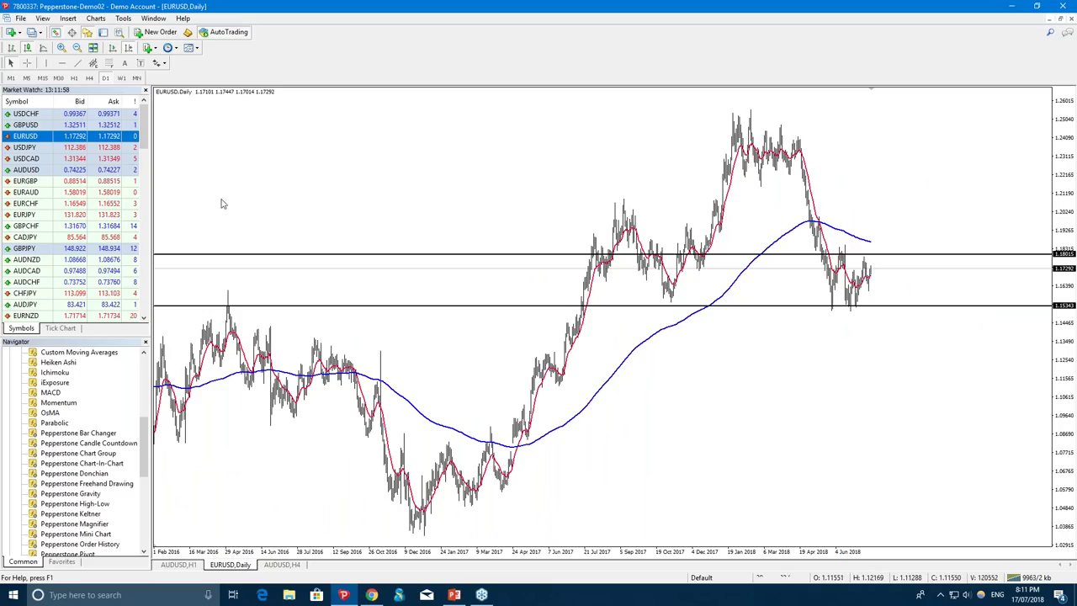
Trace recent EURUSD daily price swings with the crosshair between the horizontal support and resistance lines and against the blue moving average.
{"action": "left_click", "coordinate": [27, 62]}
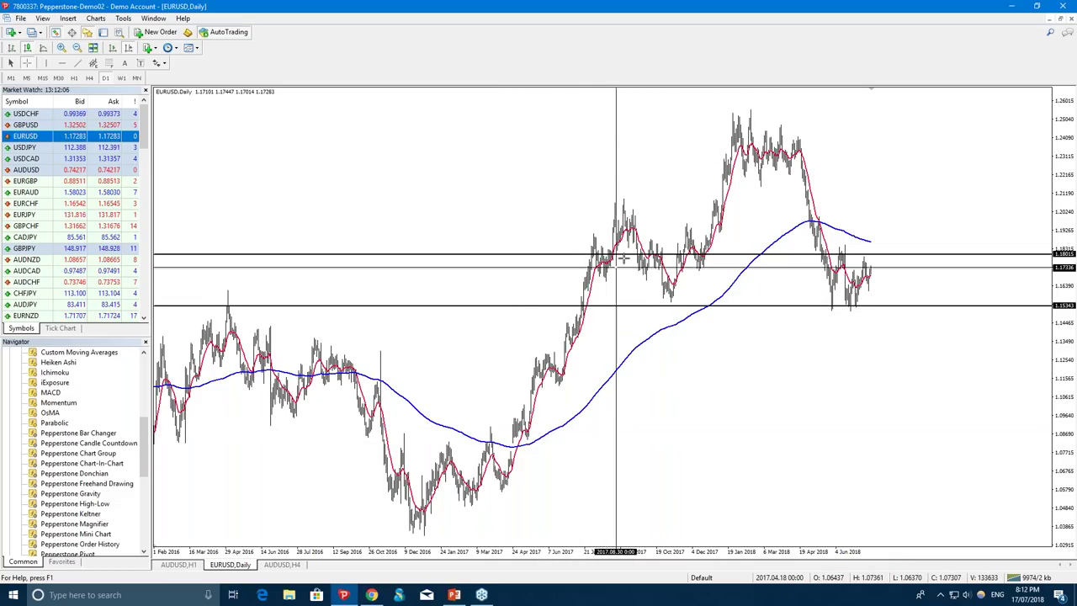
{"action": "mouse_move", "coordinate": [766, 135]}
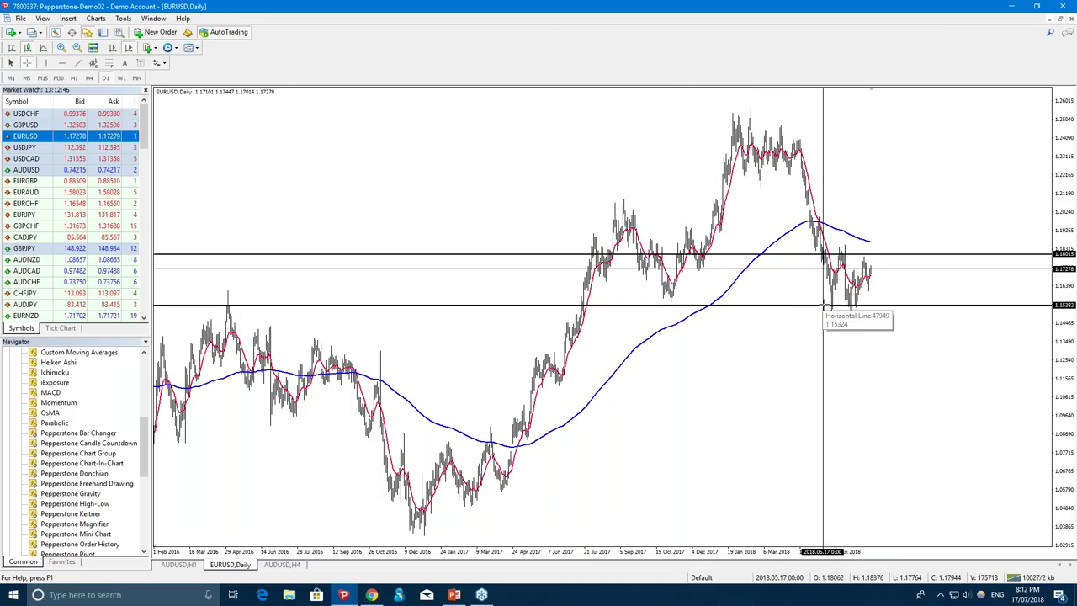
{"action": "mouse_move", "coordinate": [851, 305]}
{"action": "left_mouse_down"}
{"action": "mouse_move", "coordinate": [829, 304]}
{"action": "mouse_move", "coordinate": [862, 302]}
{"action": "mouse_move", "coordinate": [801, 305]}
{"action": "mouse_move", "coordinate": [844, 304]}
{"action": "left_mouse_up"}
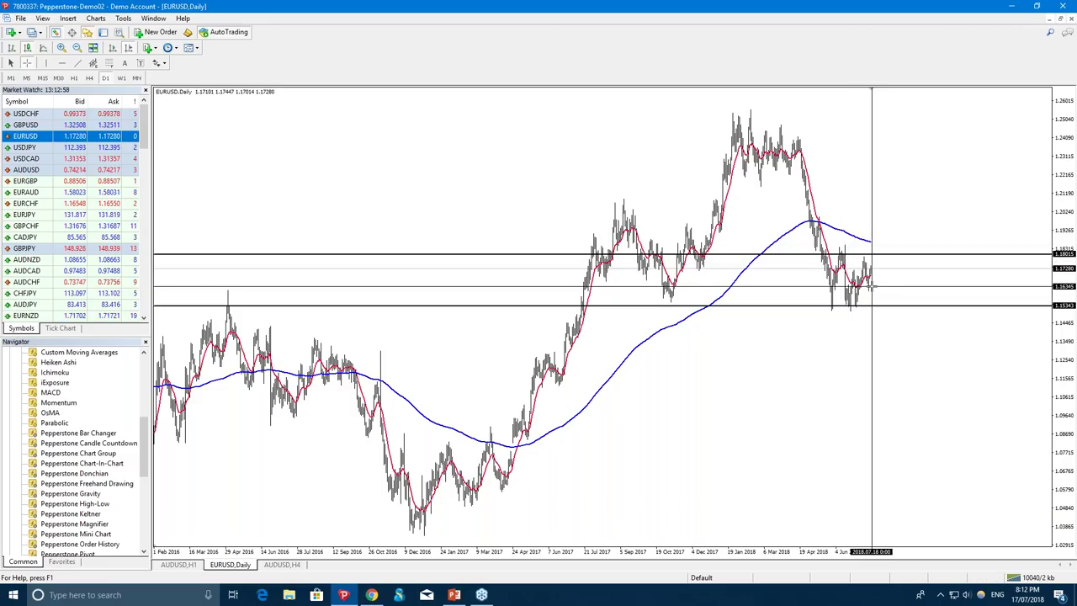
{"action": "left_click_drag", "start_coordinate": [832, 310], "coordinate": [842, 255]}
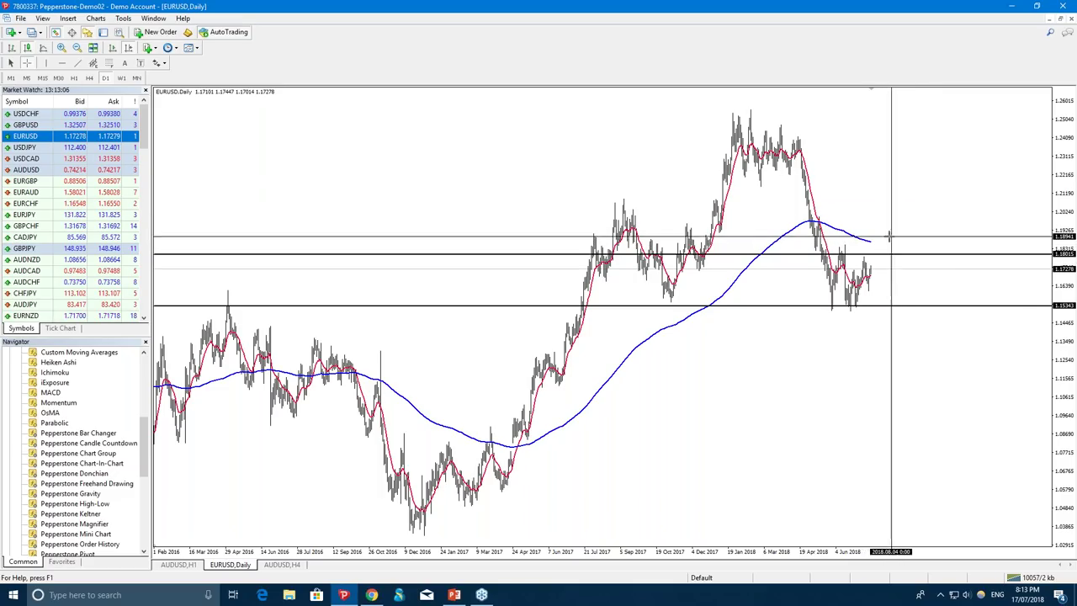
{"action": "left_click_drag", "start_coordinate": [875, 239], "coordinate": [899, 260]}
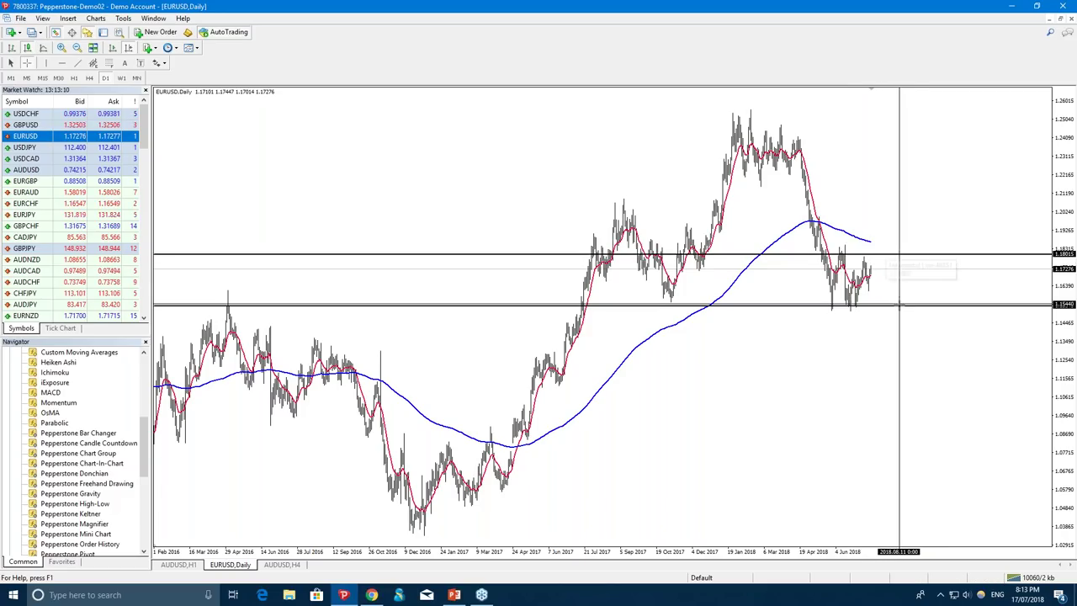
{"action": "left_click_drag", "start_coordinate": [920, 260], "coordinate": [921, 282]}
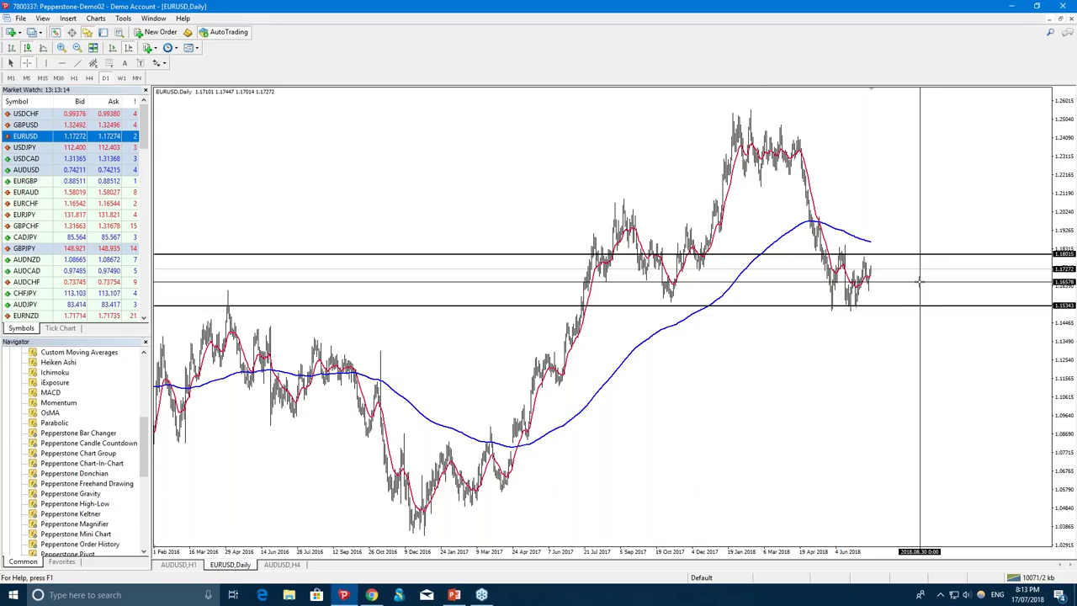
Draw horizontal lines at about 1.25240 and 1.22377 along the early-2018 highs and lows on the EURUSD H4 chart.
{"action": "left_click", "coordinate": [90, 78]}
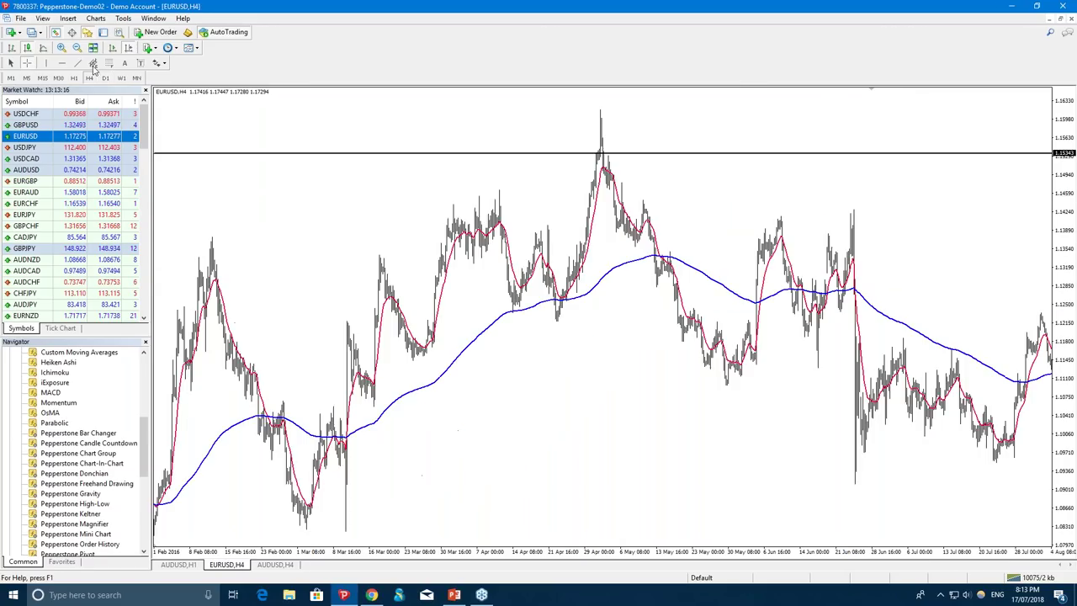
{"action": "left_click", "coordinate": [77, 47]}
{"action": "left_click_drag", "start_coordinate": [402, 231], "coordinate": [800, 227]}
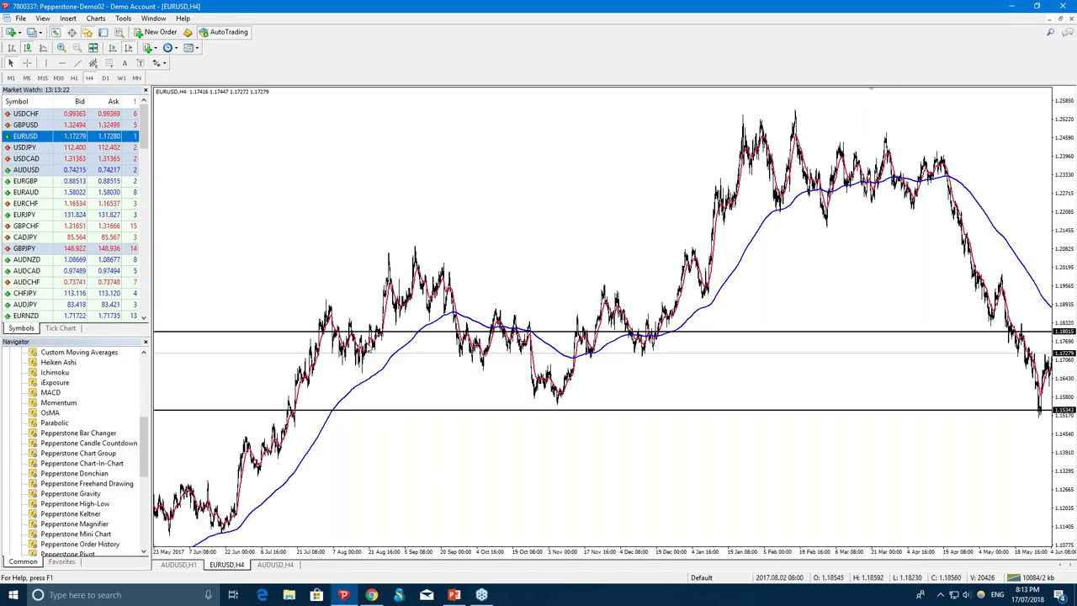
{"action": "left_click_drag", "start_coordinate": [597, 243], "coordinate": [415, 202]}
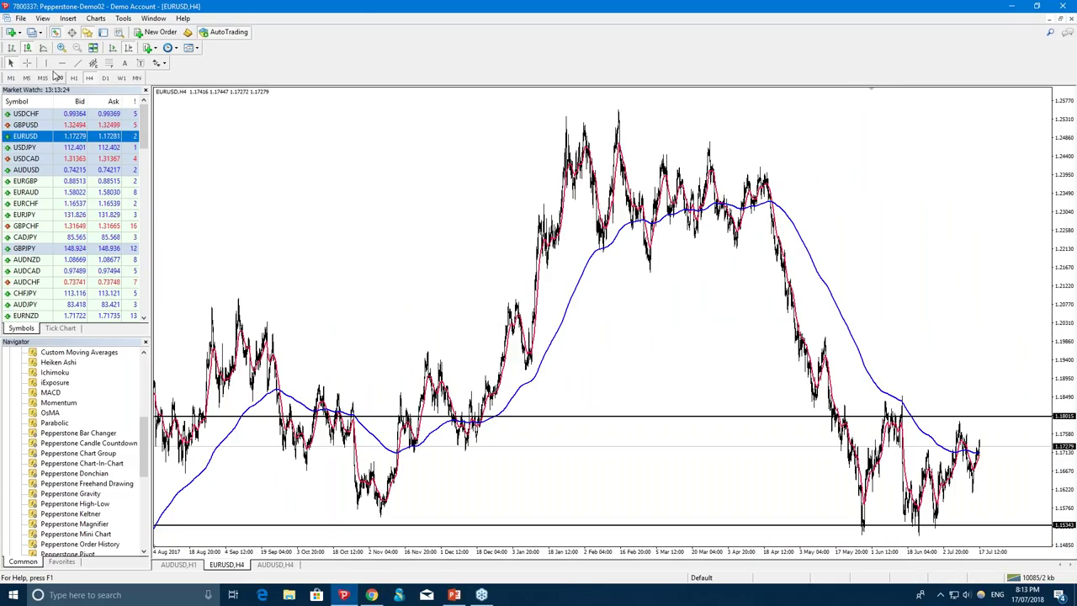
{"action": "left_click", "coordinate": [574, 121]}
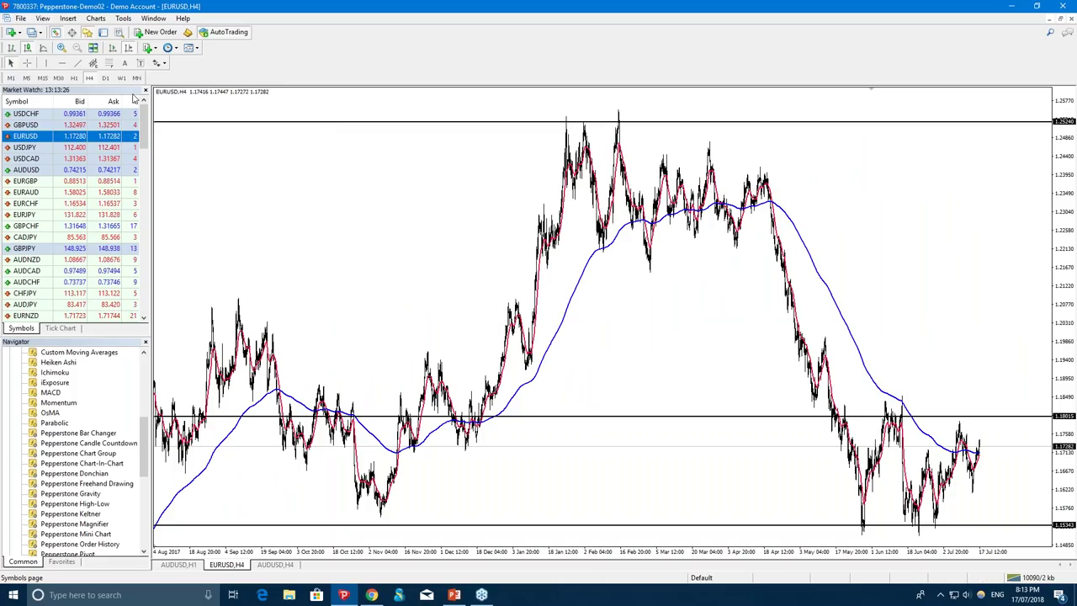
{"action": "left_click", "coordinate": [744, 240]}
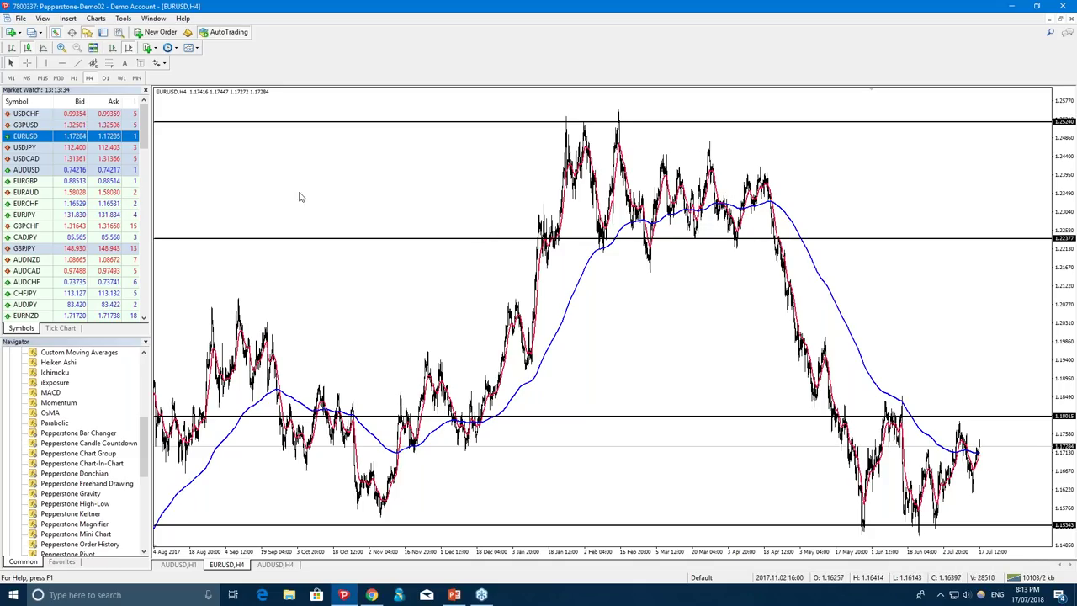
Show EURUSD on the weekly timeframe and delete the highest horizontal line, at 1.25240.
{"action": "left_click", "coordinate": [120, 78]}
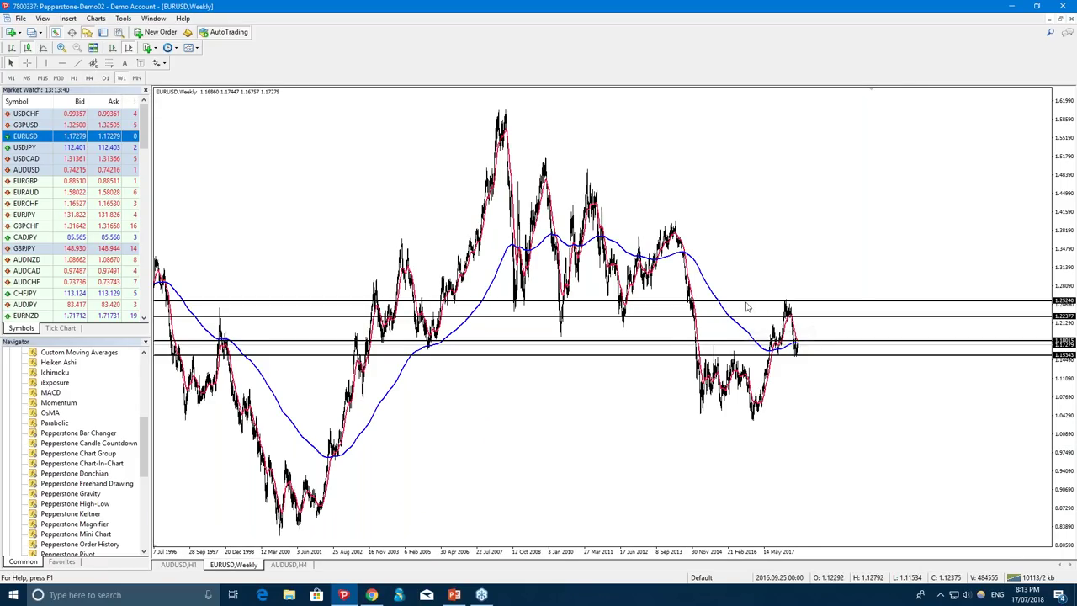
{"action": "right_click", "coordinate": [757, 302]}
{"action": "left_click", "coordinate": [791, 340]}
Draw a horizontal support line at about 1.05458 near the 2015 lows on the EURUSD weekly chart.
{"action": "left_click", "coordinate": [27, 64]}
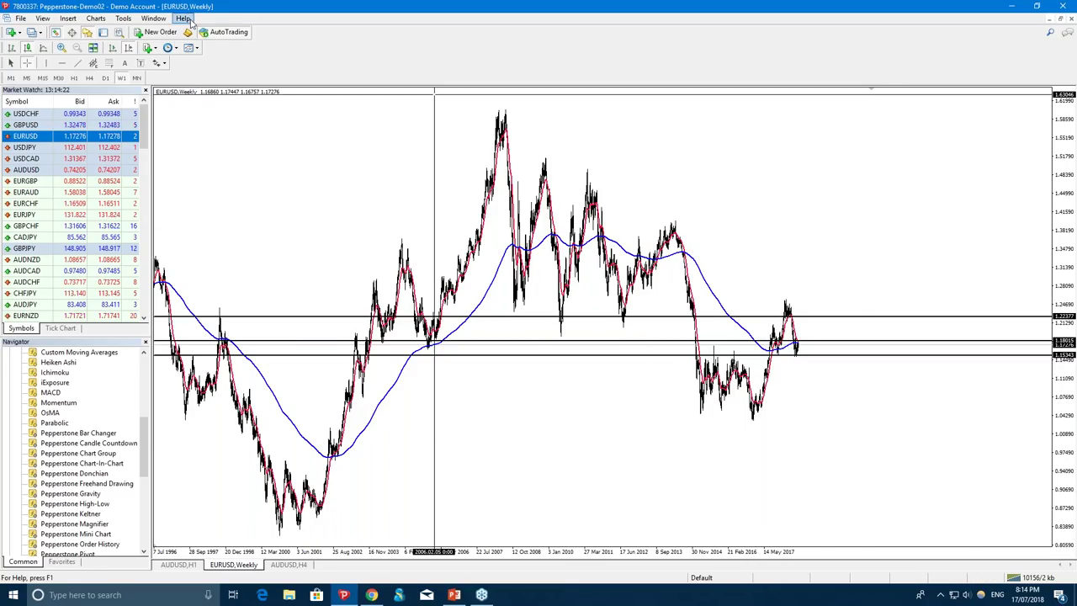
{"action": "left_click", "coordinate": [61, 47]}
{"action": "left_click", "coordinate": [128, 47]}
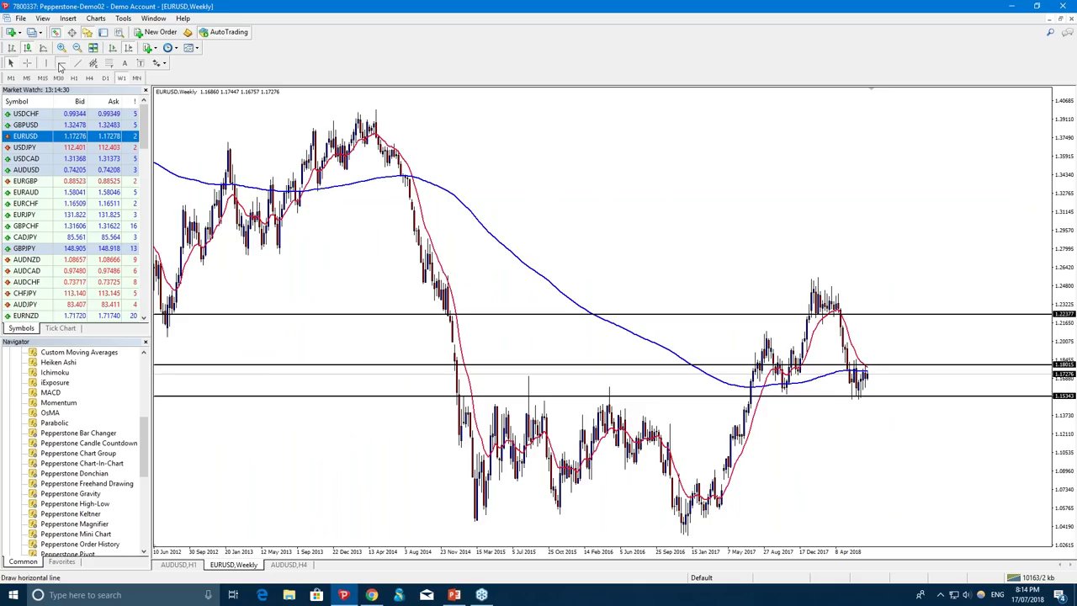
{"action": "left_click", "coordinate": [520, 511]}
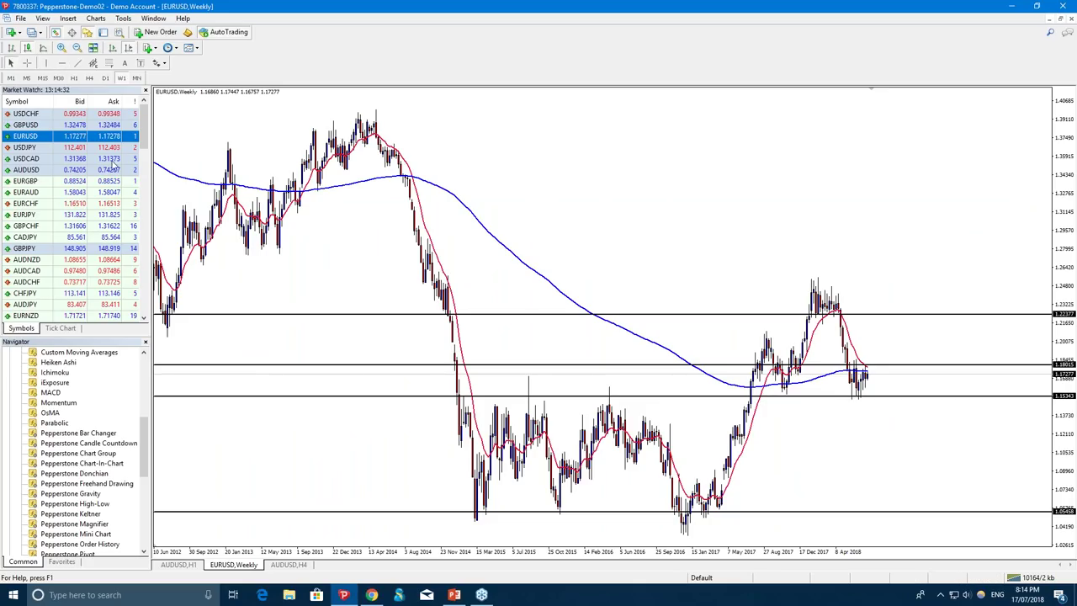
Return EURUSD to the H4 timeframe, leaving an empty margin after the latest candle.
{"action": "left_click", "coordinate": [27, 66]}
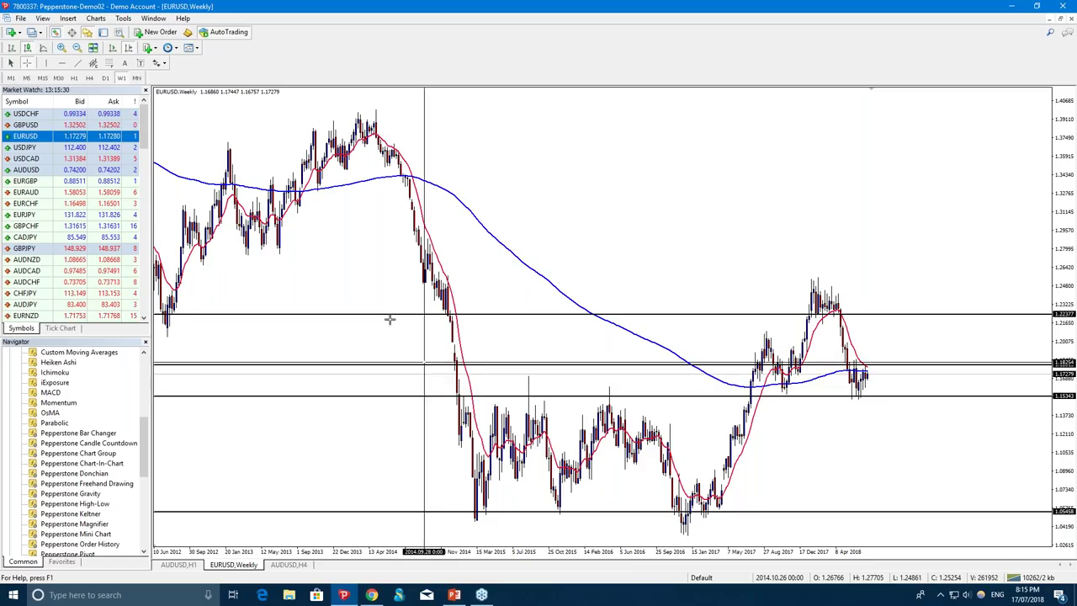
{"action": "left_click", "coordinate": [89, 78]}
{"action": "left_click", "coordinate": [131, 48]}
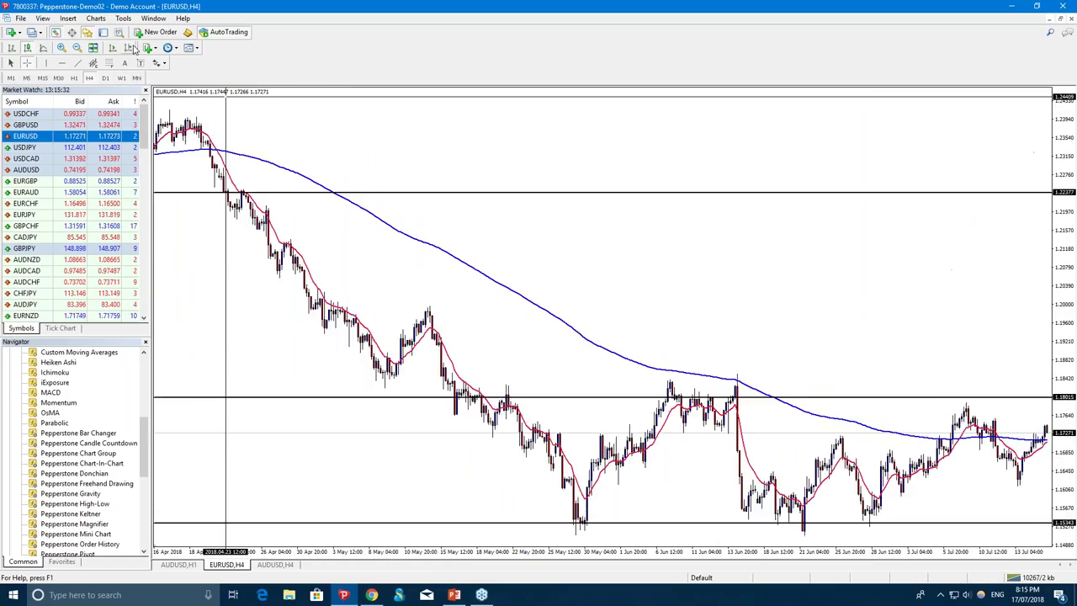
{"action": "left_click", "coordinate": [131, 47]}
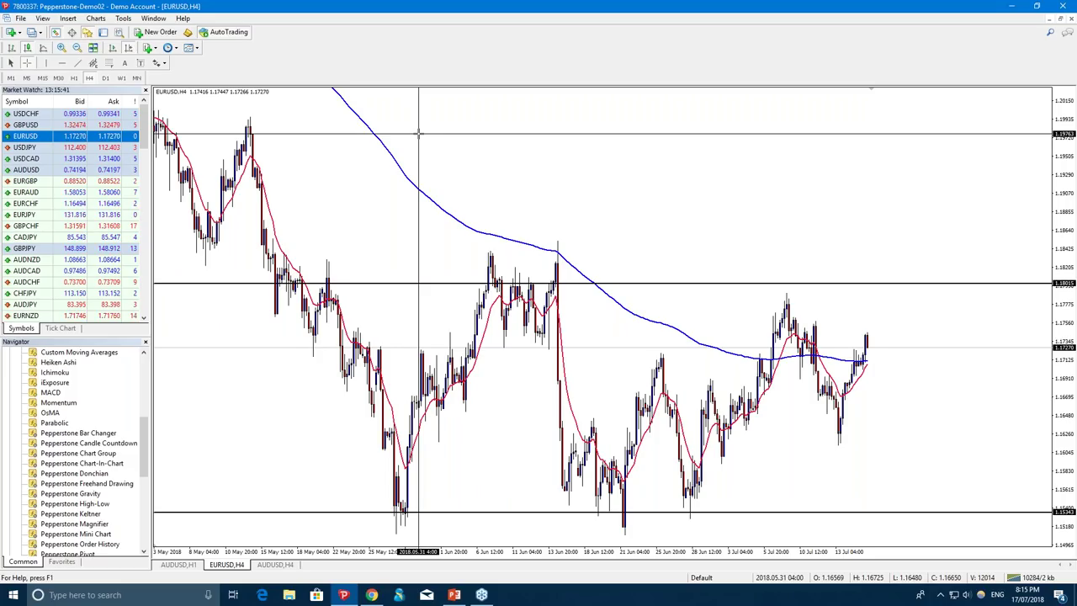
Add Bollinger Bands with period 20 and deviations 2 to the EURUSD H4 chart.
{"action": "left_click", "coordinate": [68, 18]}
{"action": "mouse_move", "coordinate": [101, 37]}
{"action": "mouse_move", "coordinate": [206, 115]}
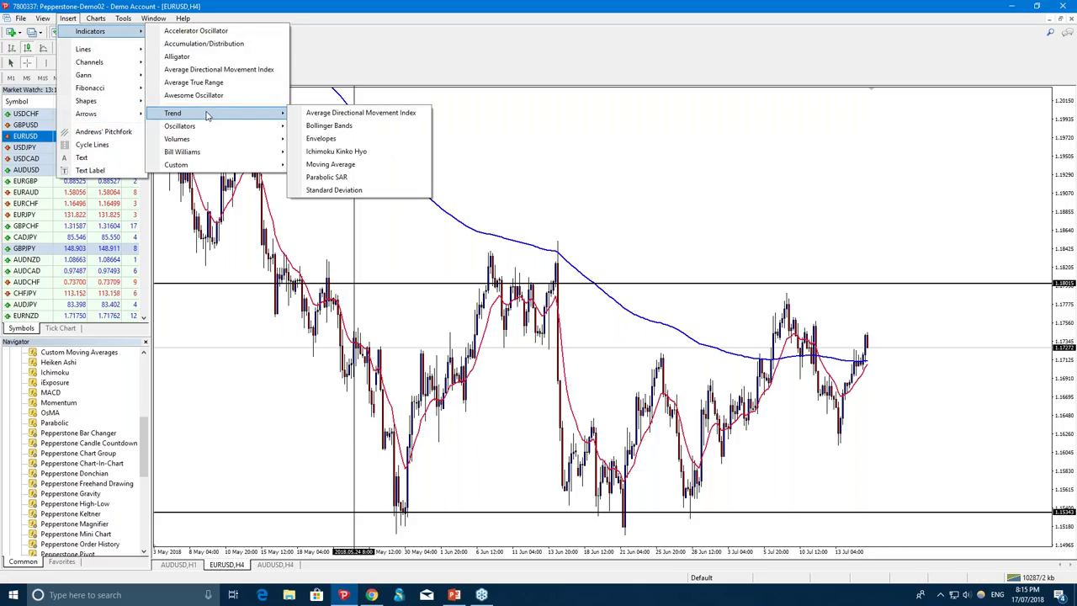
{"action": "left_click", "coordinate": [324, 125]}
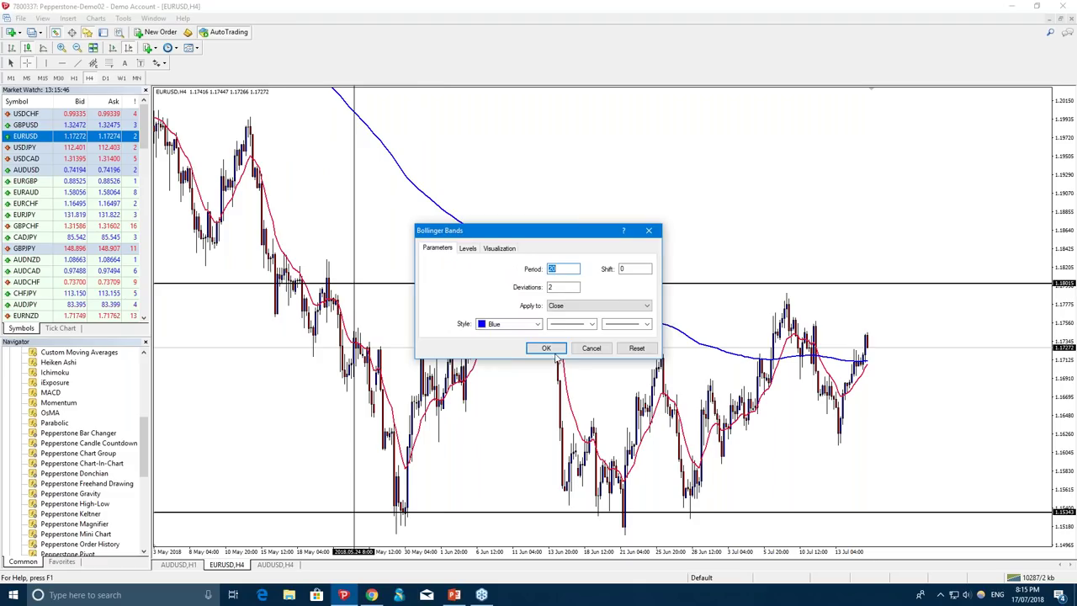
{"action": "left_click", "coordinate": [546, 347]}
Add a MACD indicator with settings 12, 26, 9 below the EURUSD H4 chart.
{"action": "left_click", "coordinate": [67, 18]}
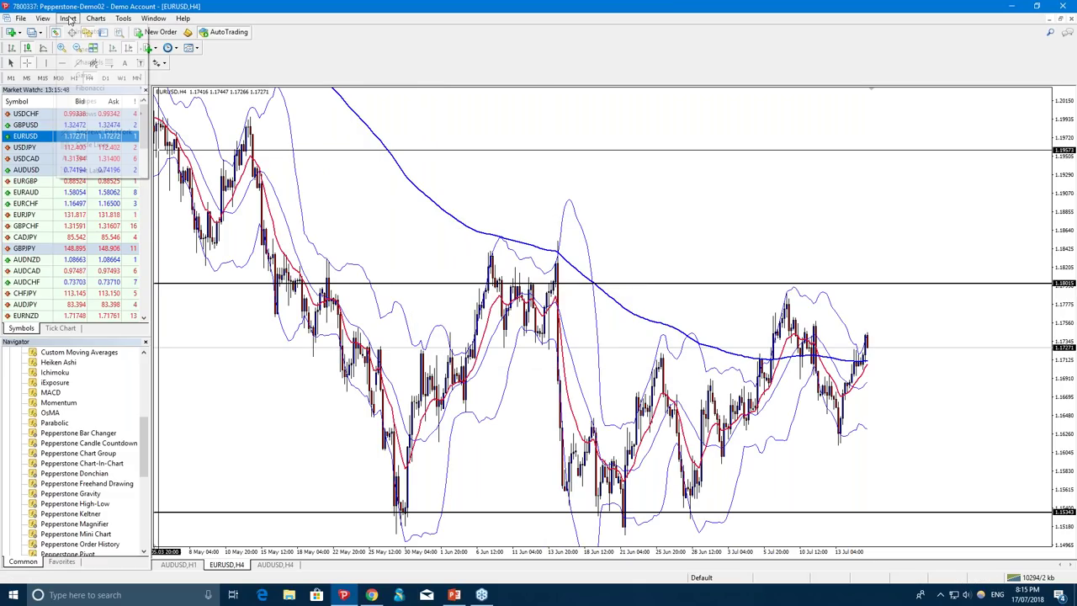
{"action": "mouse_move", "coordinate": [91, 31]}
{"action": "mouse_move", "coordinate": [227, 133]}
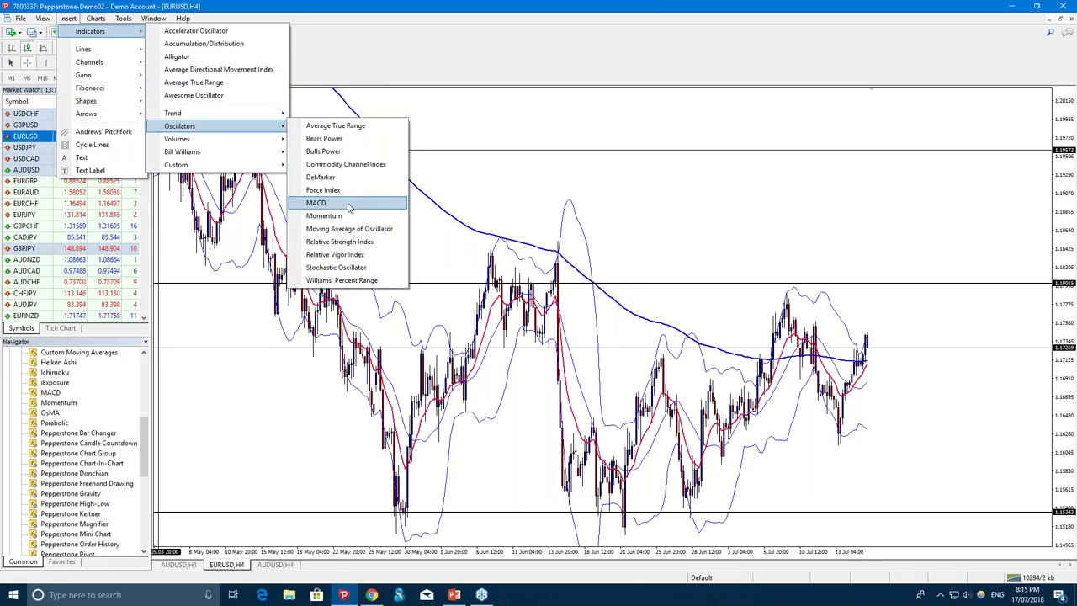
{"action": "left_click", "coordinate": [349, 204]}
{"action": "left_click", "coordinate": [547, 347]}
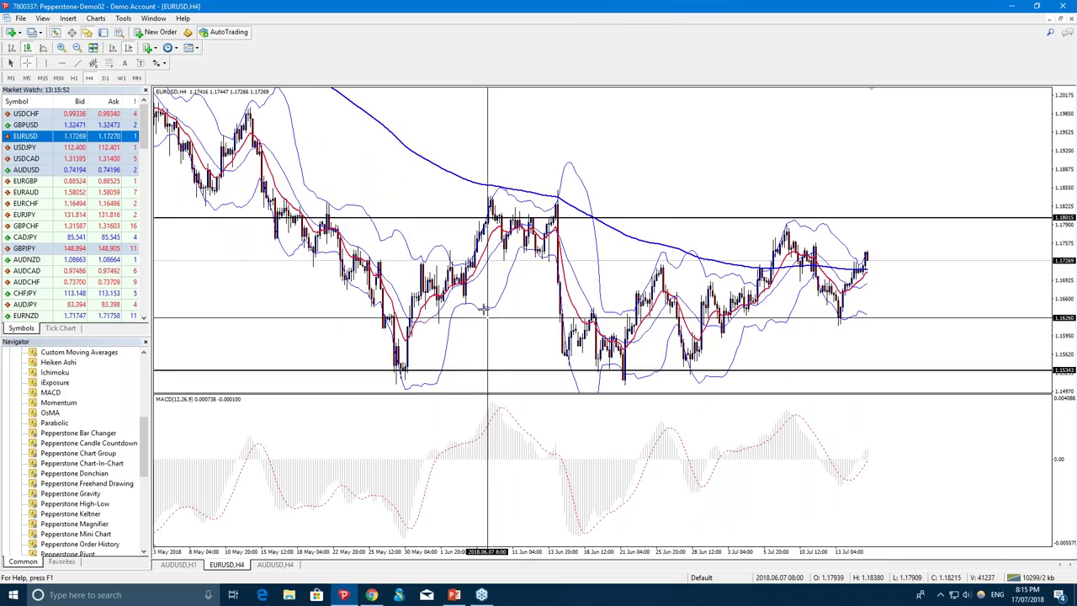
Add a Stochastic Oscillator with %K period 5, %D period 3 and slowing 3 below the MACD on the EURUSD H4 chart.
{"action": "left_click", "coordinate": [67, 18]}
{"action": "mouse_move", "coordinate": [90, 31]}
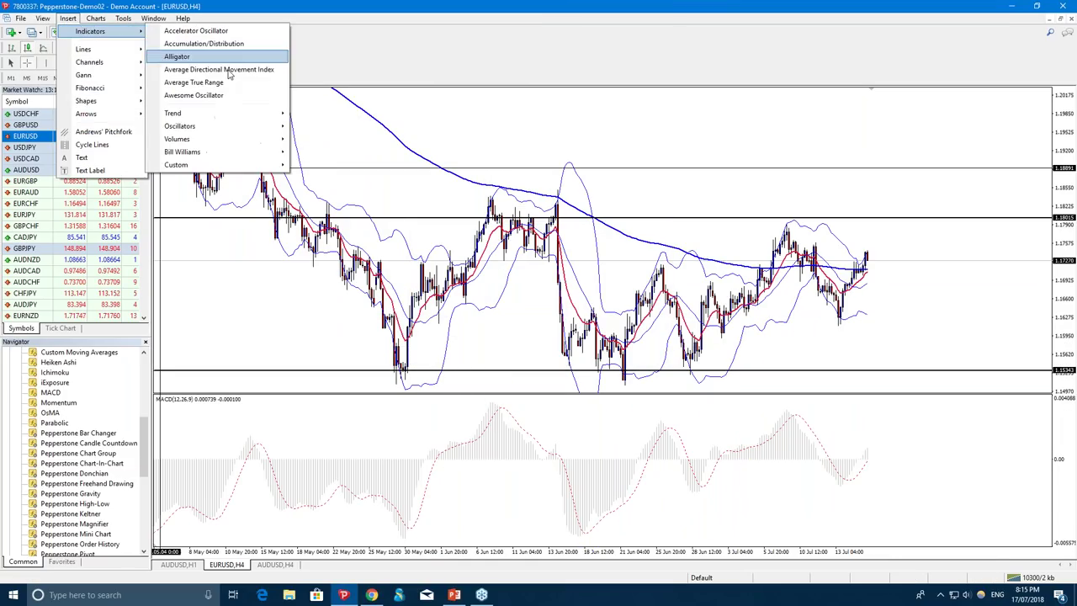
{"action": "mouse_move", "coordinate": [217, 126]}
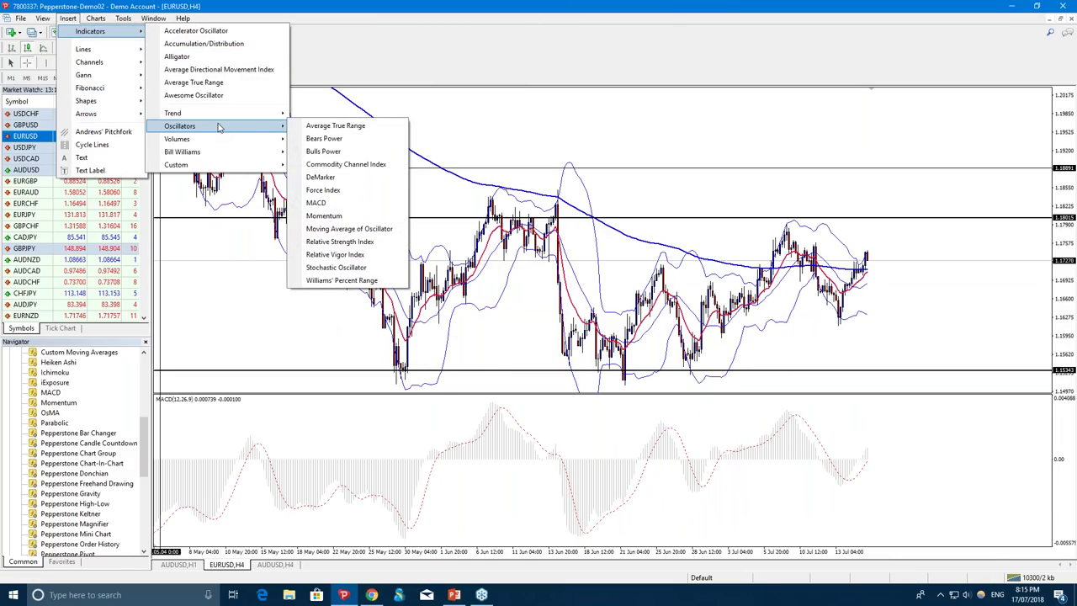
{"action": "left_click", "coordinate": [336, 267]}
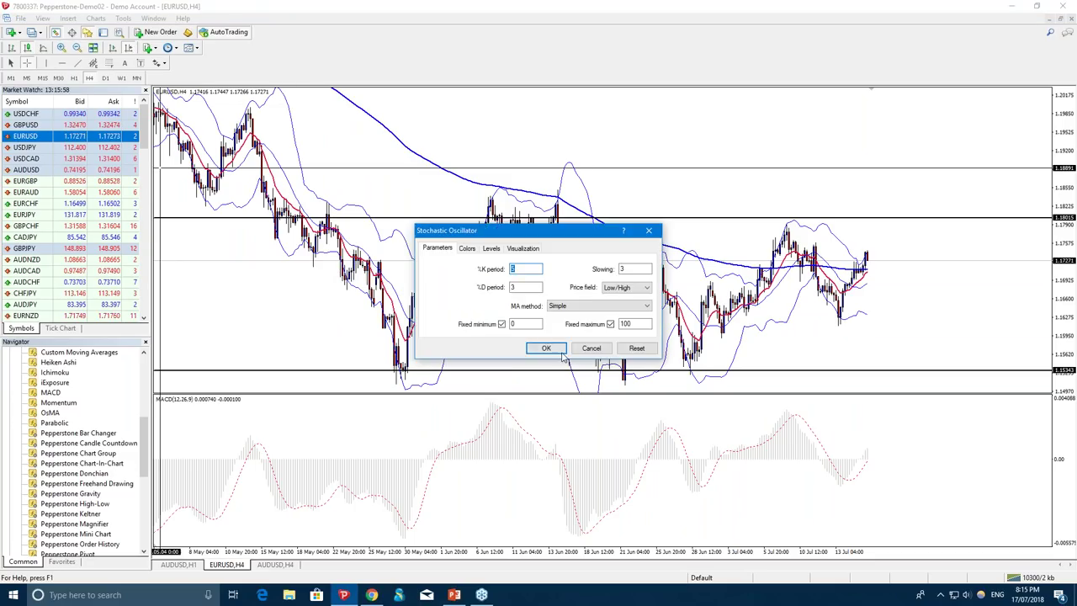
{"action": "left_click", "coordinate": [557, 350]}
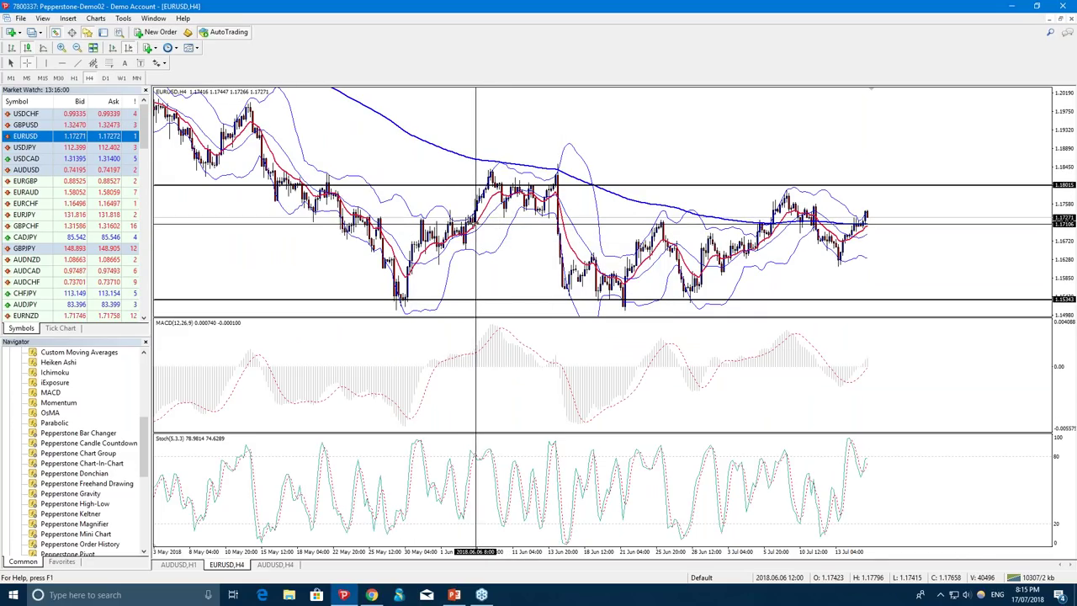
Draw a vertical line at 2018.06.28 00:00 through the price, MACD and Stochastic windows of the EURUSD H4 chart.
{"action": "mouse_move", "coordinate": [470, 225]}
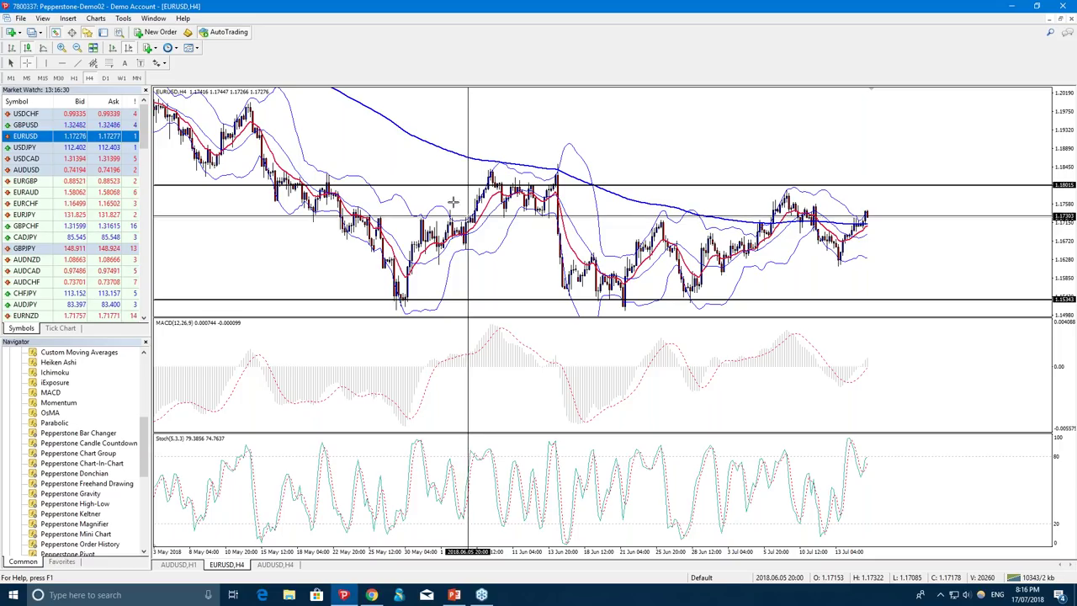
{"action": "left_click", "coordinate": [46, 63]}
{"action": "left_click", "coordinate": [686, 268]}
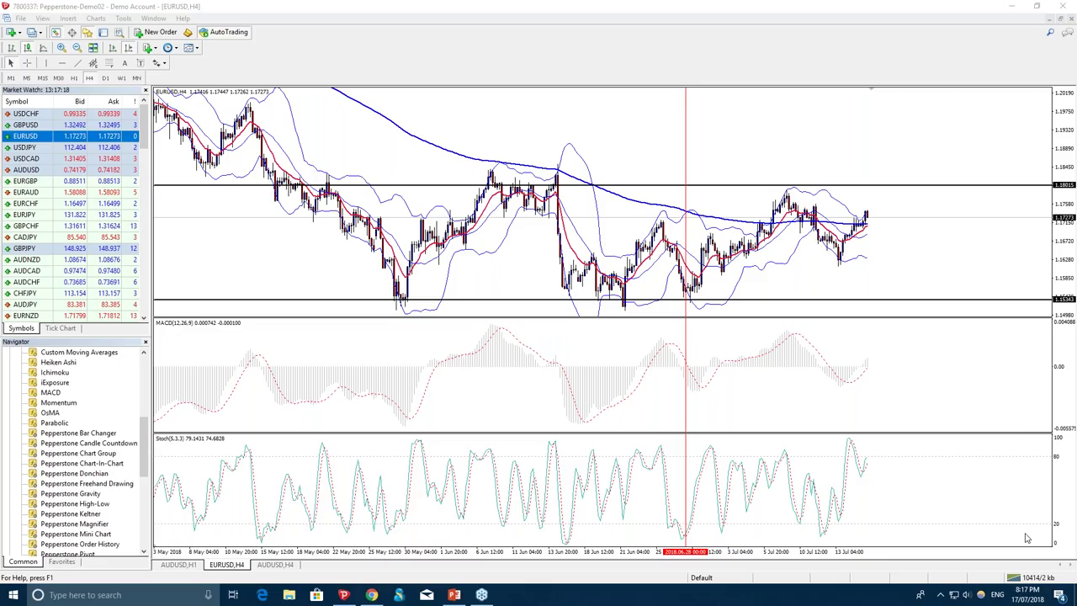
{"action": "left_click", "coordinate": [947, 439]}
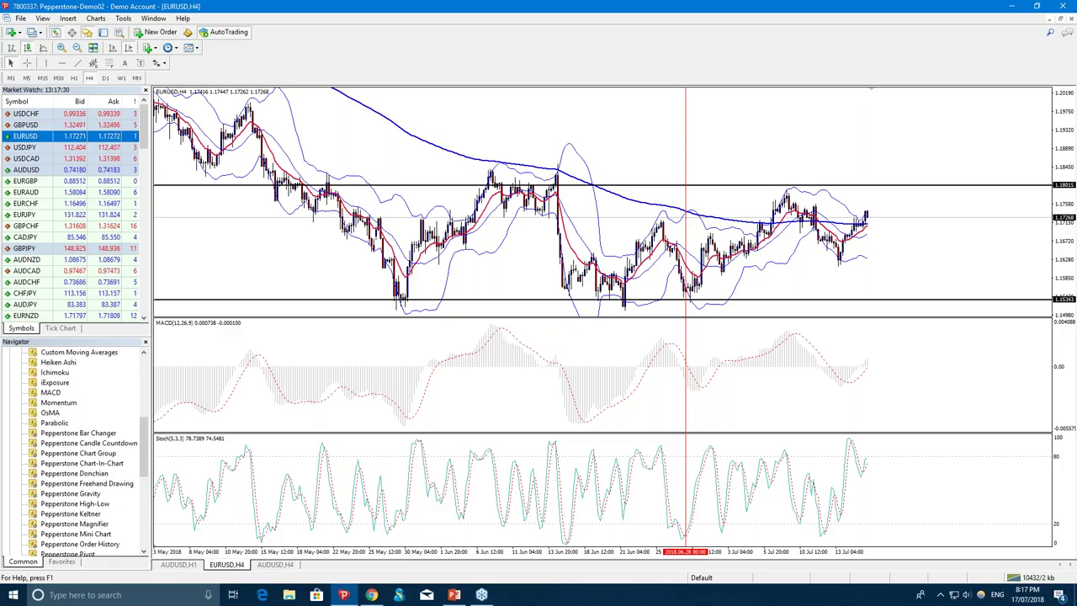
Check the indicators on the EURUSD daily timeframe and return to the most recent H4 candles.
{"action": "left_click", "coordinate": [106, 78]}
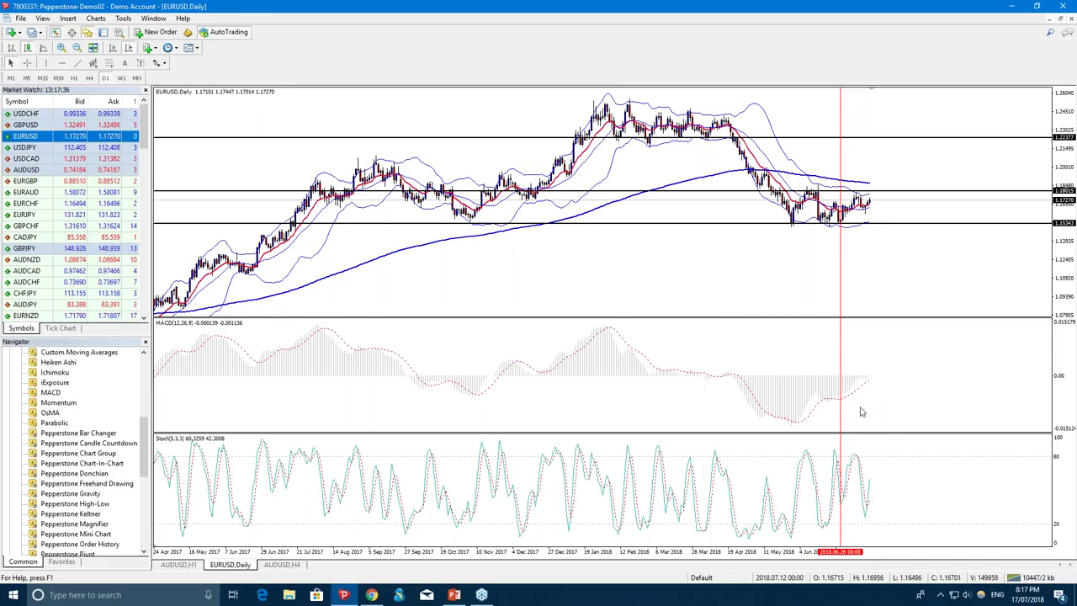
{"action": "left_click", "coordinate": [89, 78]}
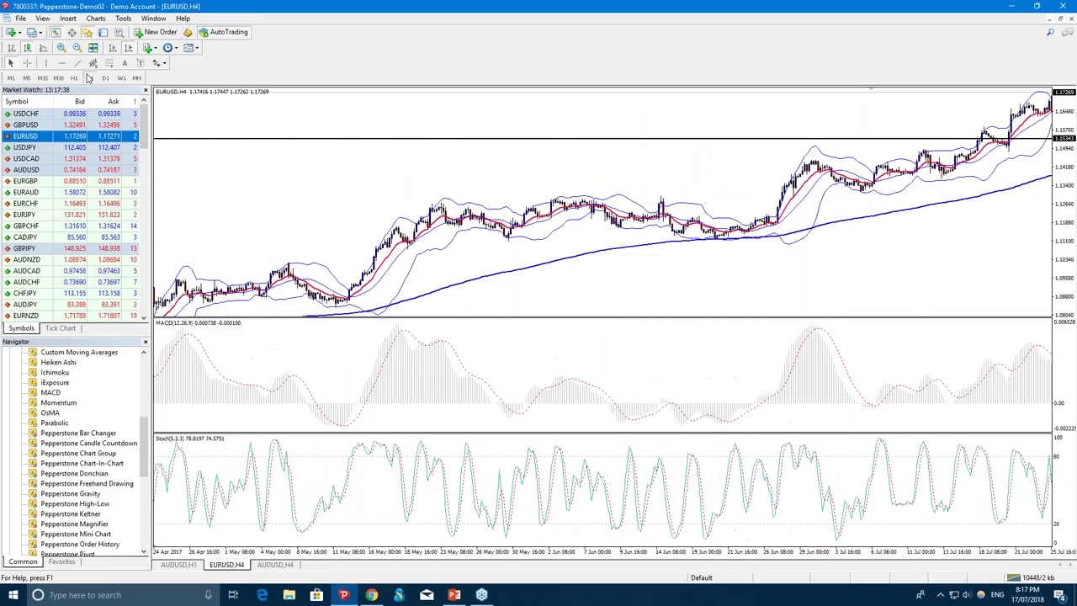
{"action": "left_click", "coordinate": [128, 48]}
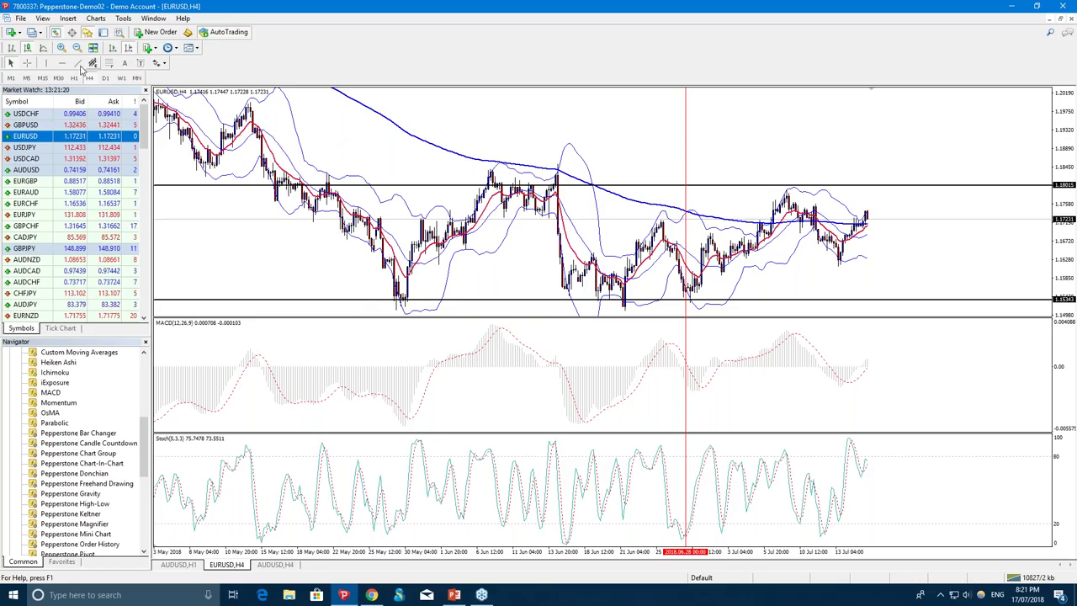
Switch EURUSD to the H1 timeframe and inspect the sharp 5 August 2016 drop with the crosshair.
{"action": "left_click", "coordinate": [48, 76]}
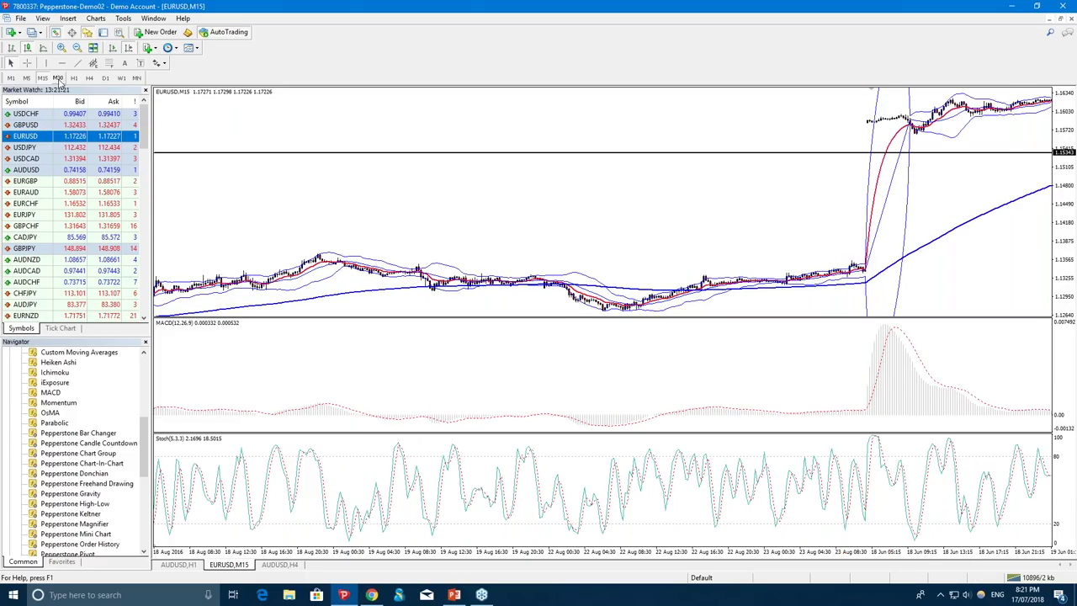
{"action": "left_click", "coordinate": [74, 77]}
{"action": "left_click", "coordinate": [27, 63]}
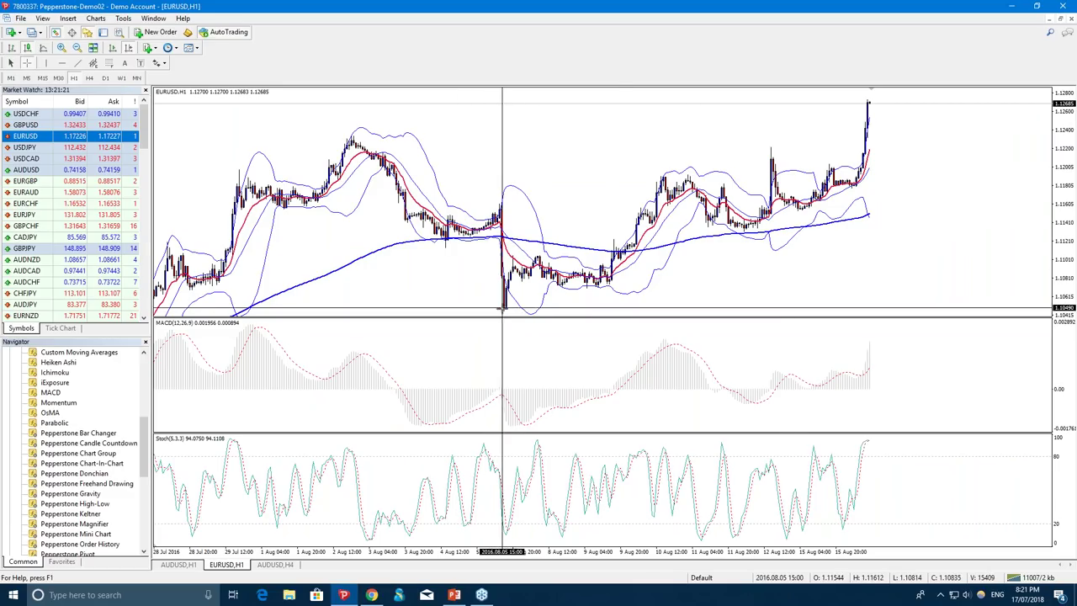
{"action": "mouse_move", "coordinate": [505, 310]}
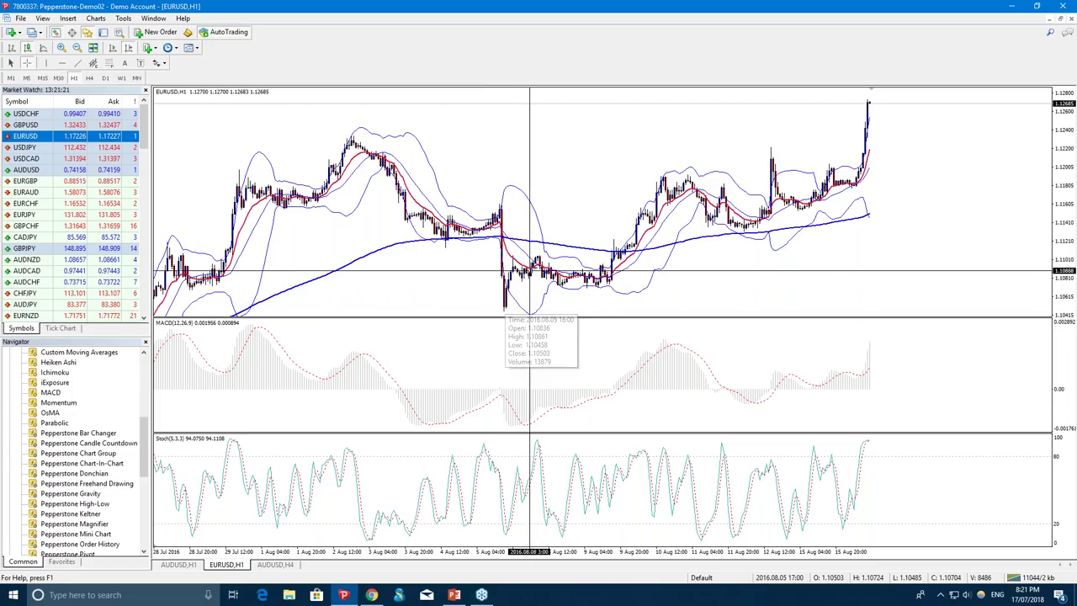
{"action": "mouse_move", "coordinate": [543, 242]}
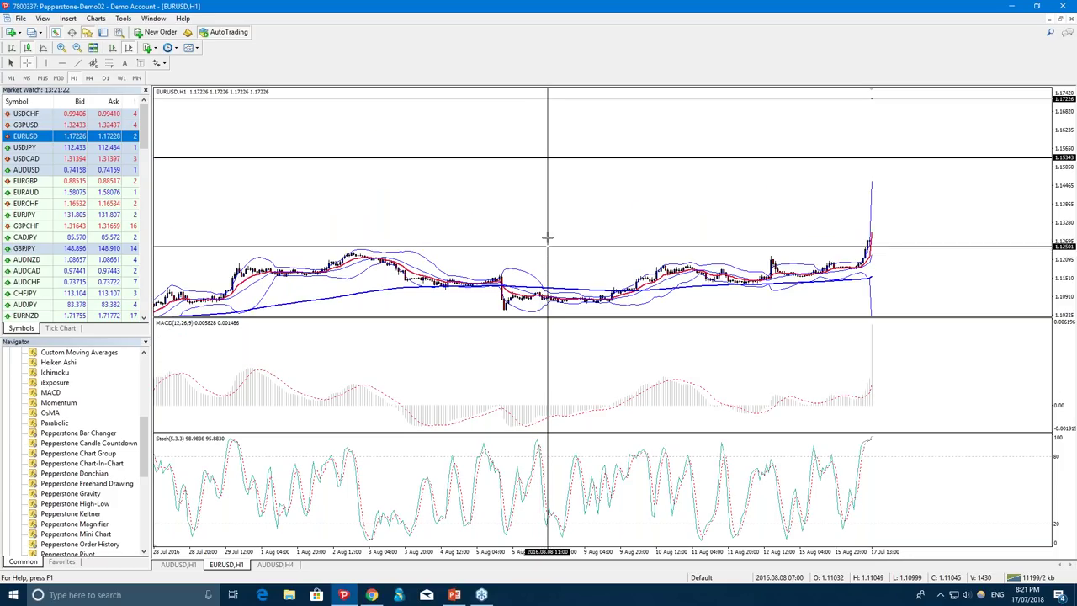
{"action": "left_click", "coordinate": [568, 253]}
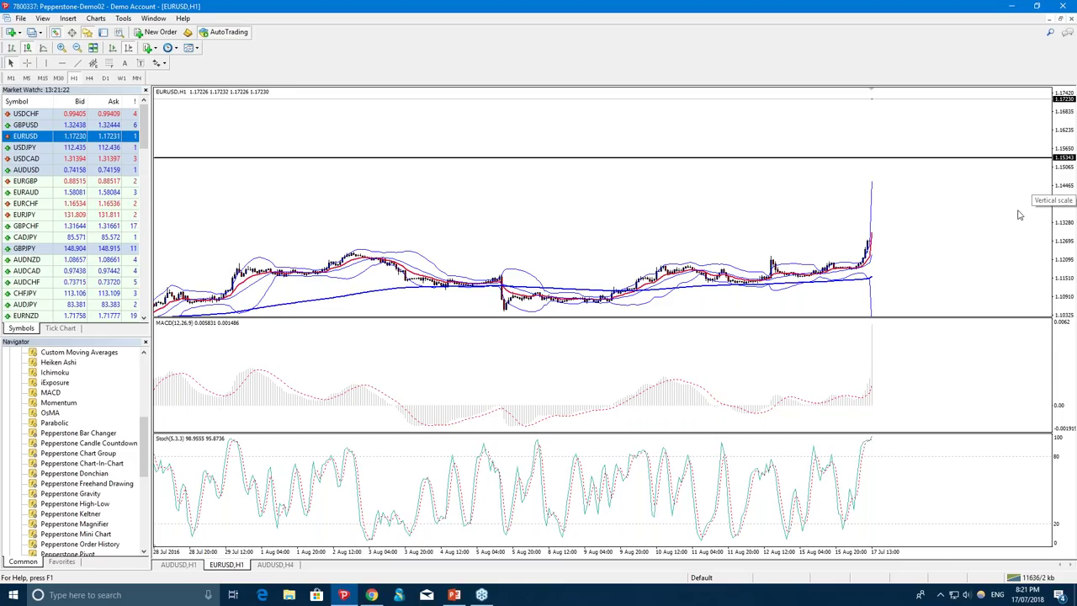
Switch to the PowerPoint presentation and start the slide show from the Questions & Answers slide.
{"action": "left_click", "coordinate": [453, 595]}
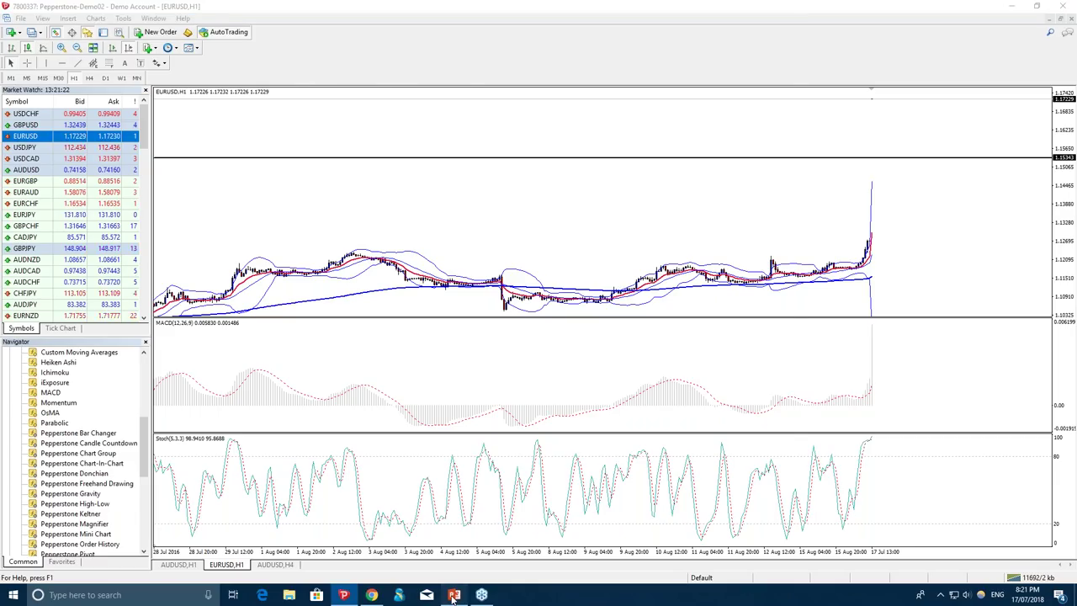
{"action": "left_click", "coordinate": [130, 522]}
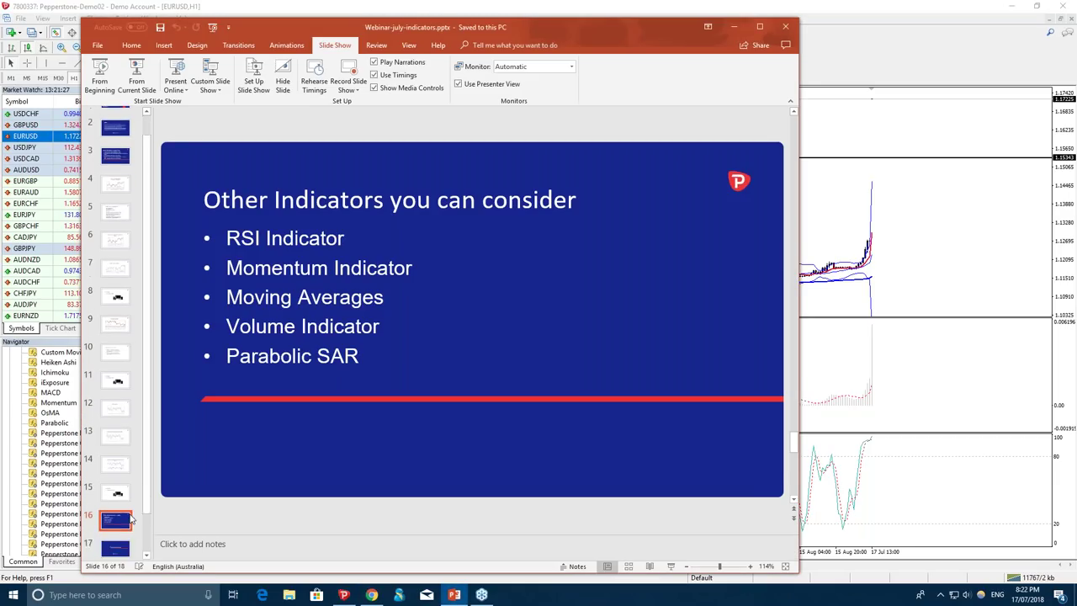
{"action": "key", "text": "Down"}
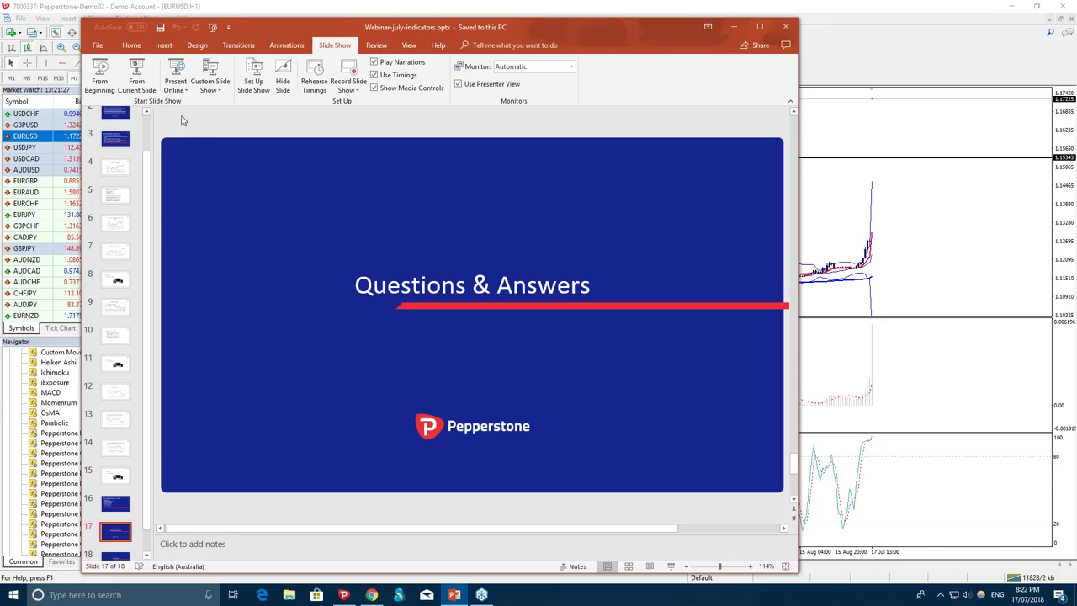
{"action": "left_click", "coordinate": [138, 84]}
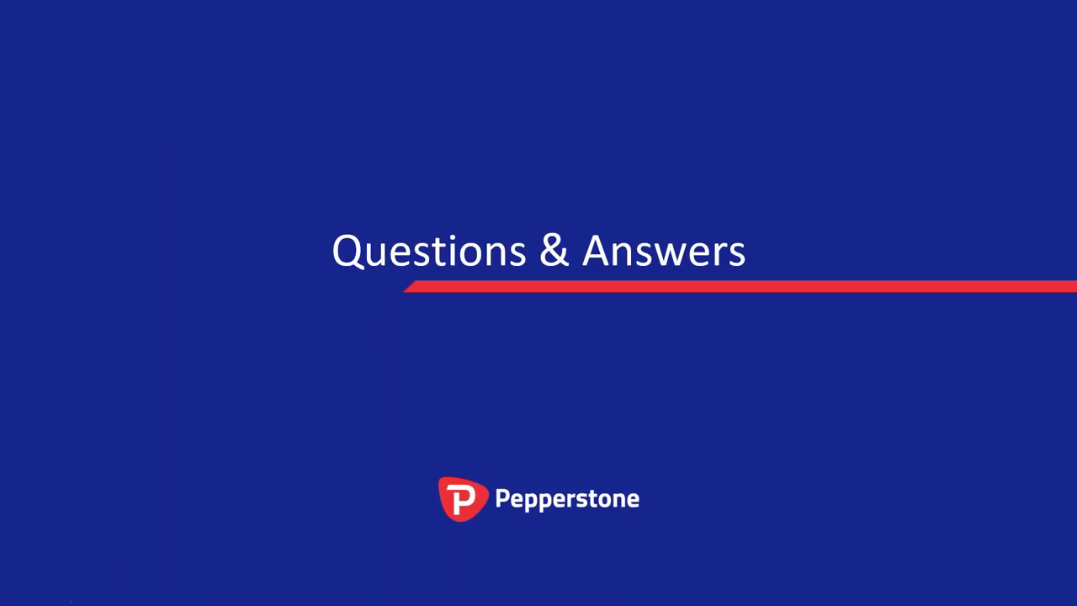